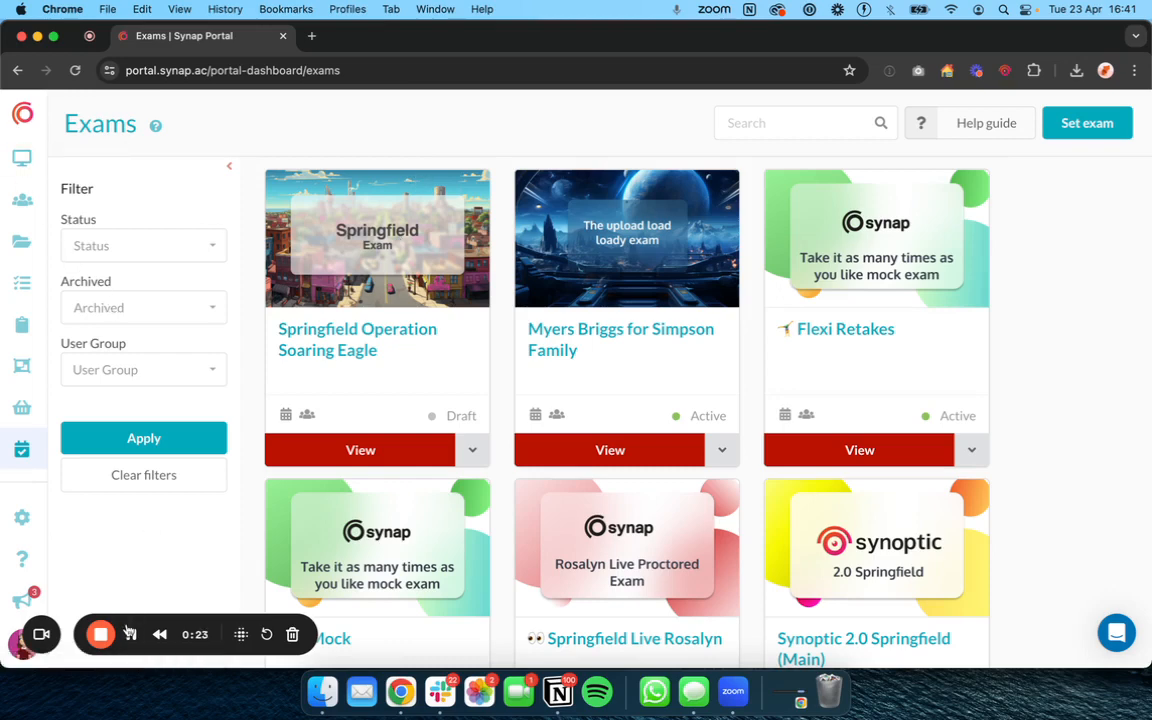
Open the portal's Attempts page.
{"action": "scroll", "coordinate": [22, 430], "scroll_direction": "down", "scroll_amount": 2}
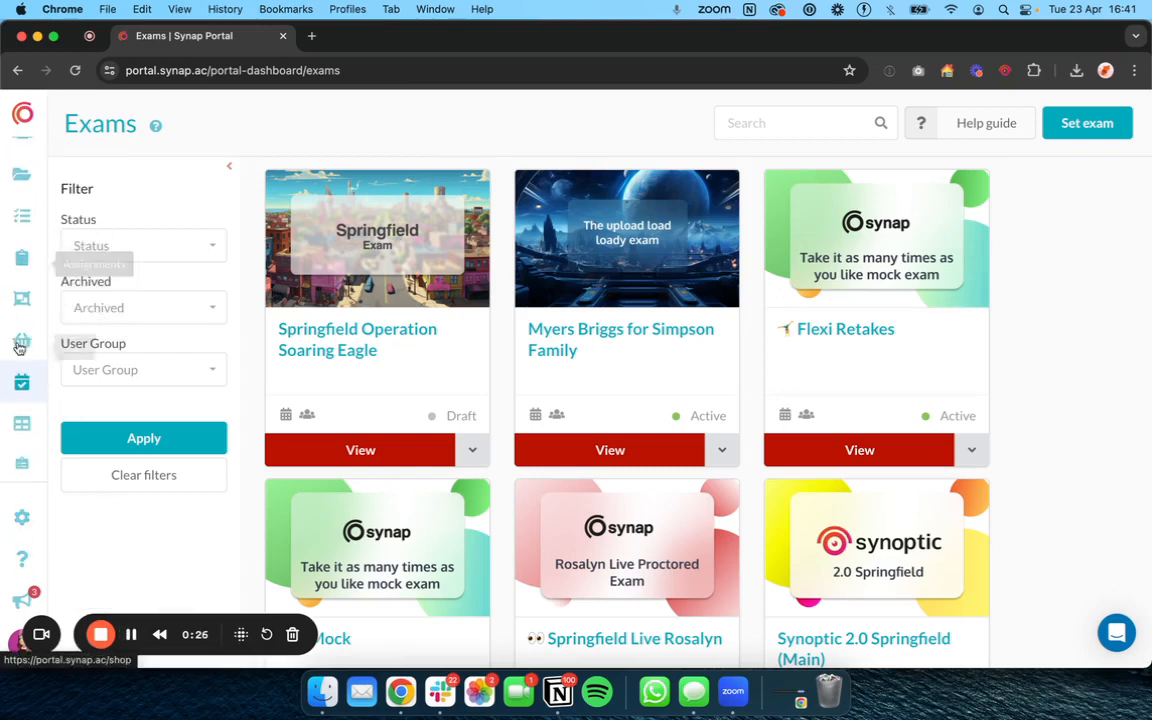
{"action": "left_click", "coordinate": [22, 408]}
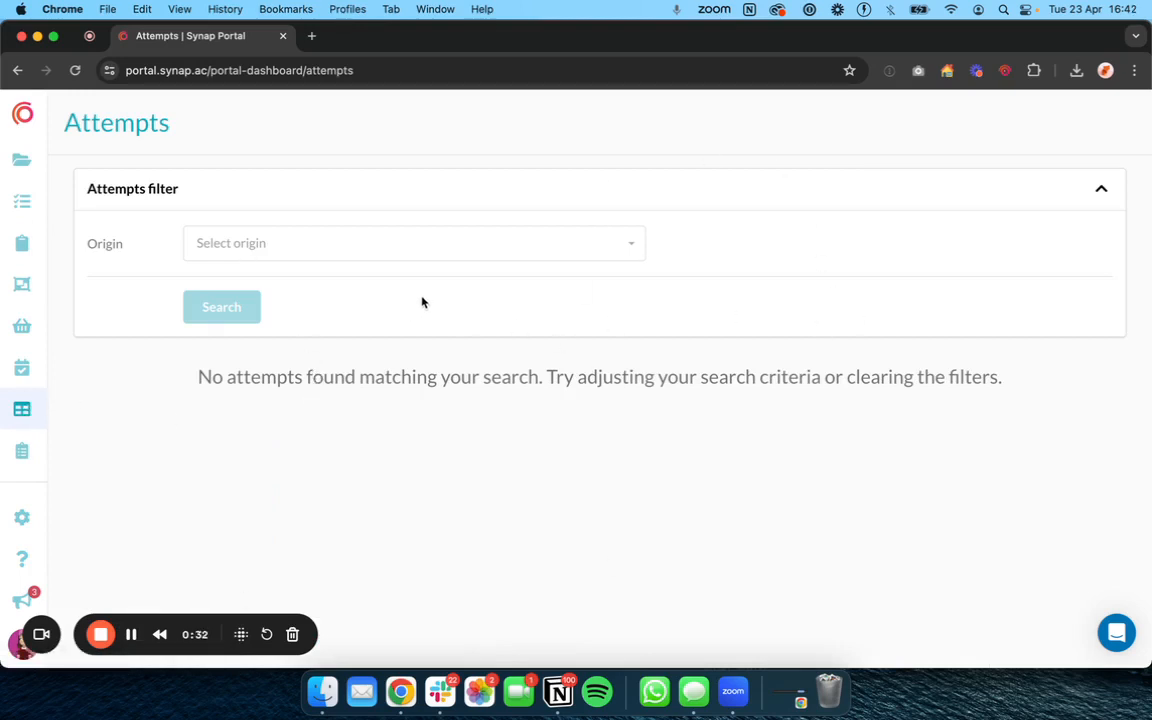
View the Attempts page configuration in the portal settings for admin user access.
{"action": "left_click", "coordinate": [14, 527]}
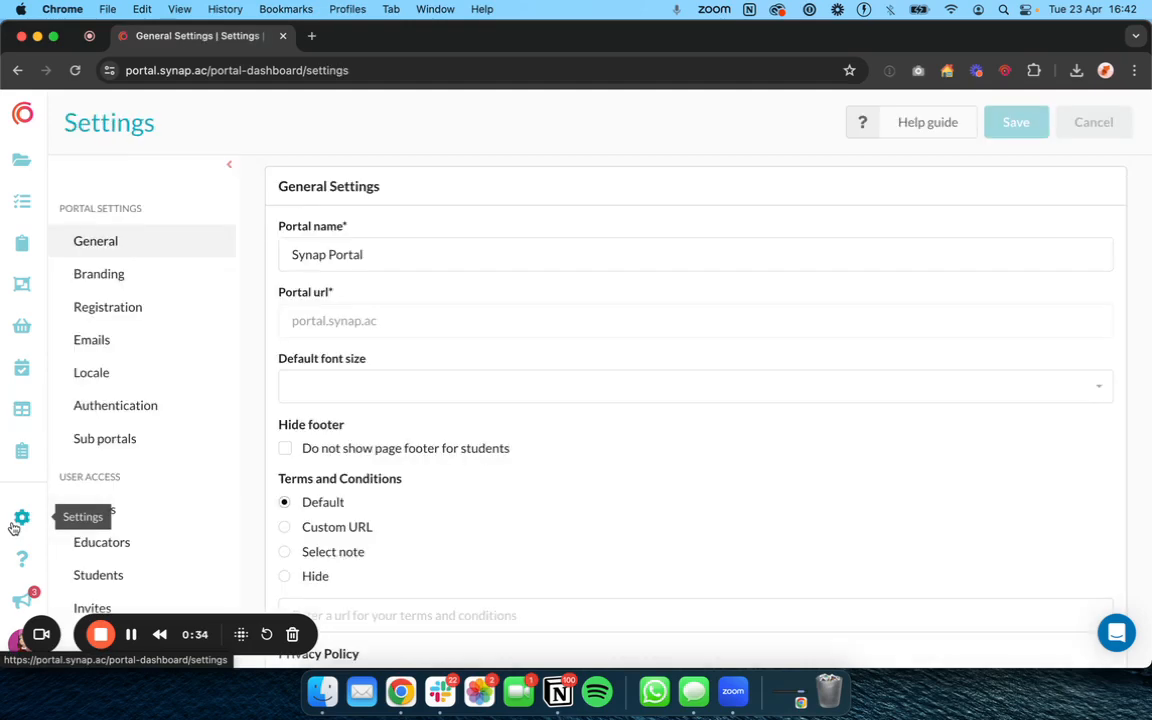
{"action": "left_click", "coordinate": [134, 510]}
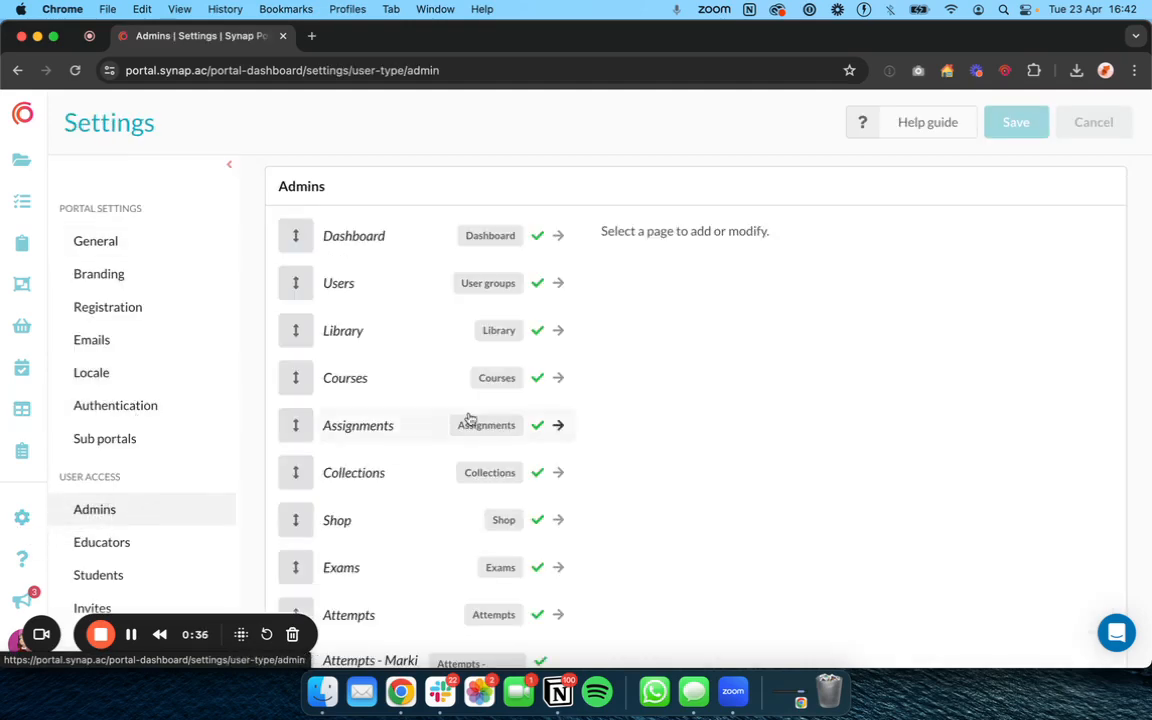
{"action": "scroll", "coordinate": [468, 419], "scroll_direction": "down", "scroll_amount": 2}
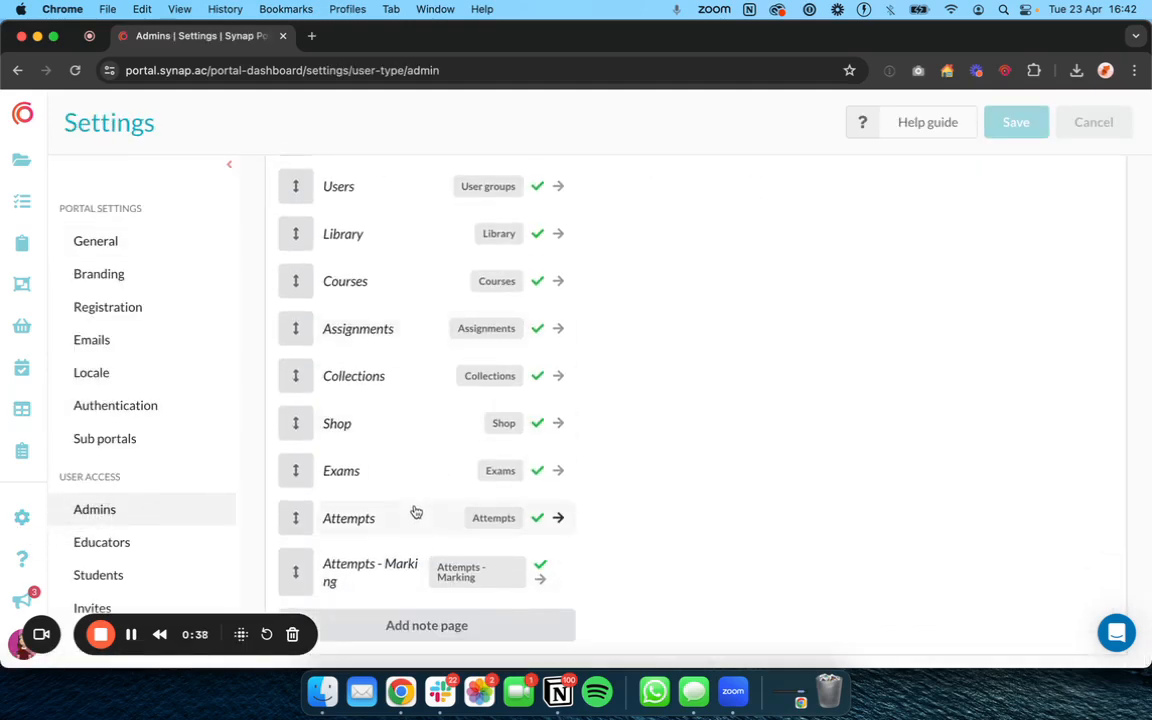
{"action": "left_click", "coordinate": [414, 512]}
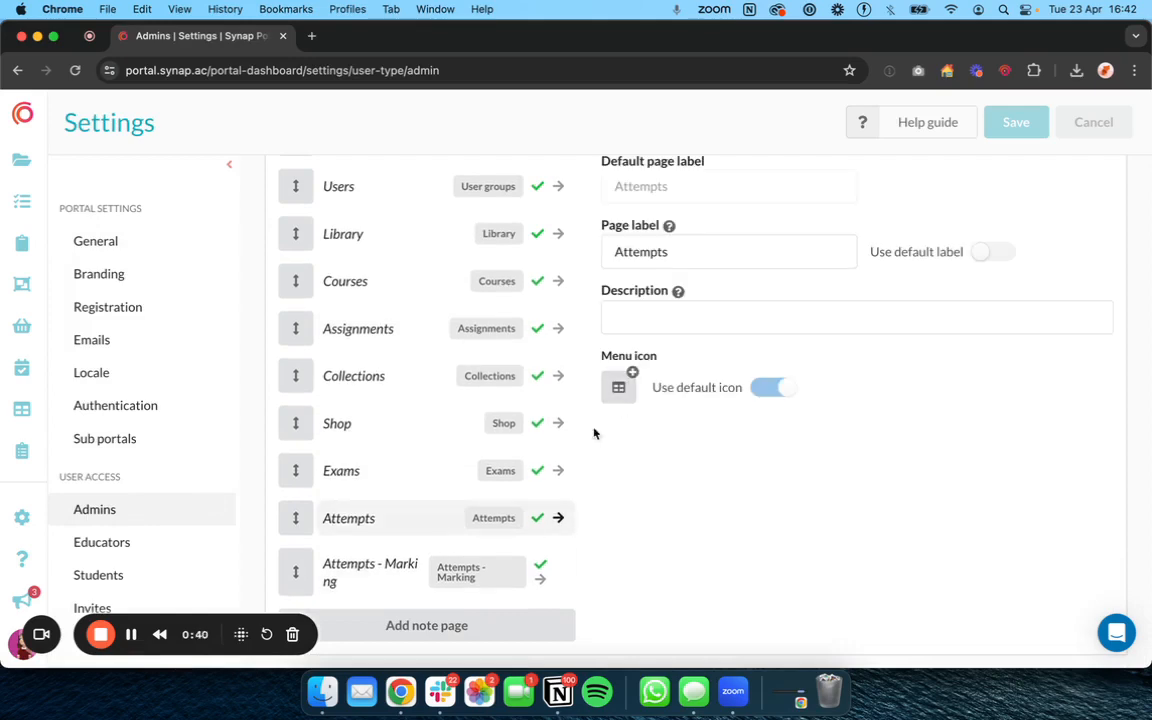
Return to the Attempts page, set the filter's origin to Exam and open the list of exams.
{"action": "left_click", "coordinate": [21, 409]}
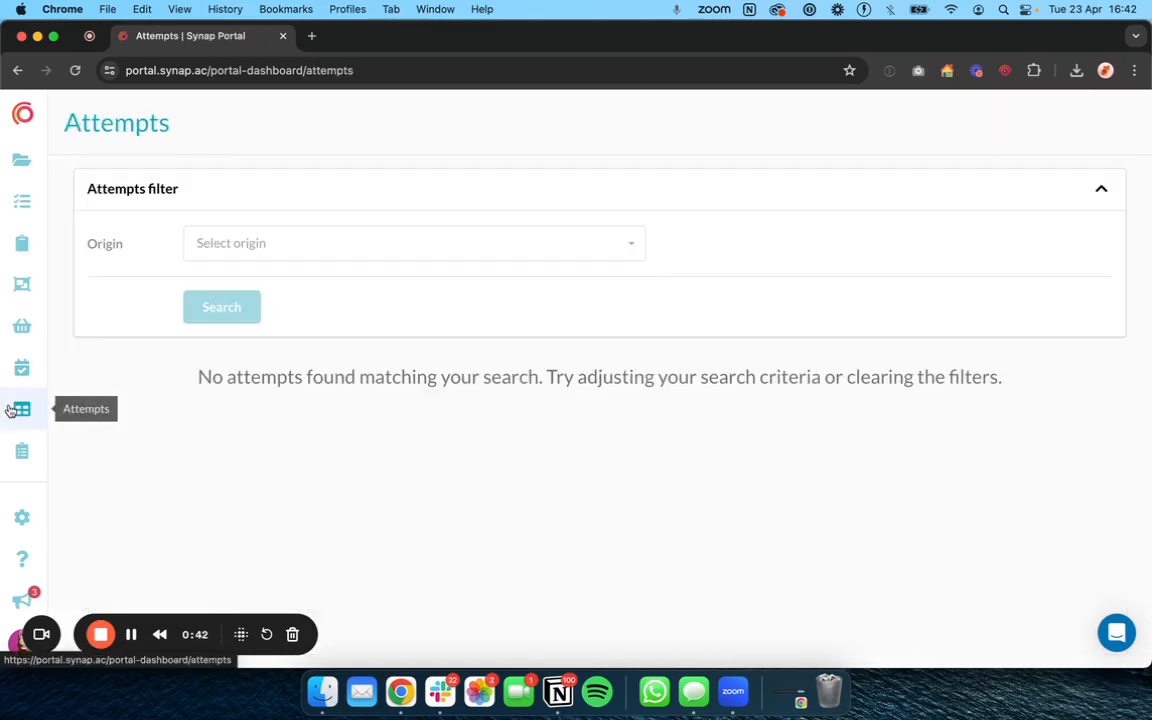
{"action": "left_click", "coordinate": [274, 253]}
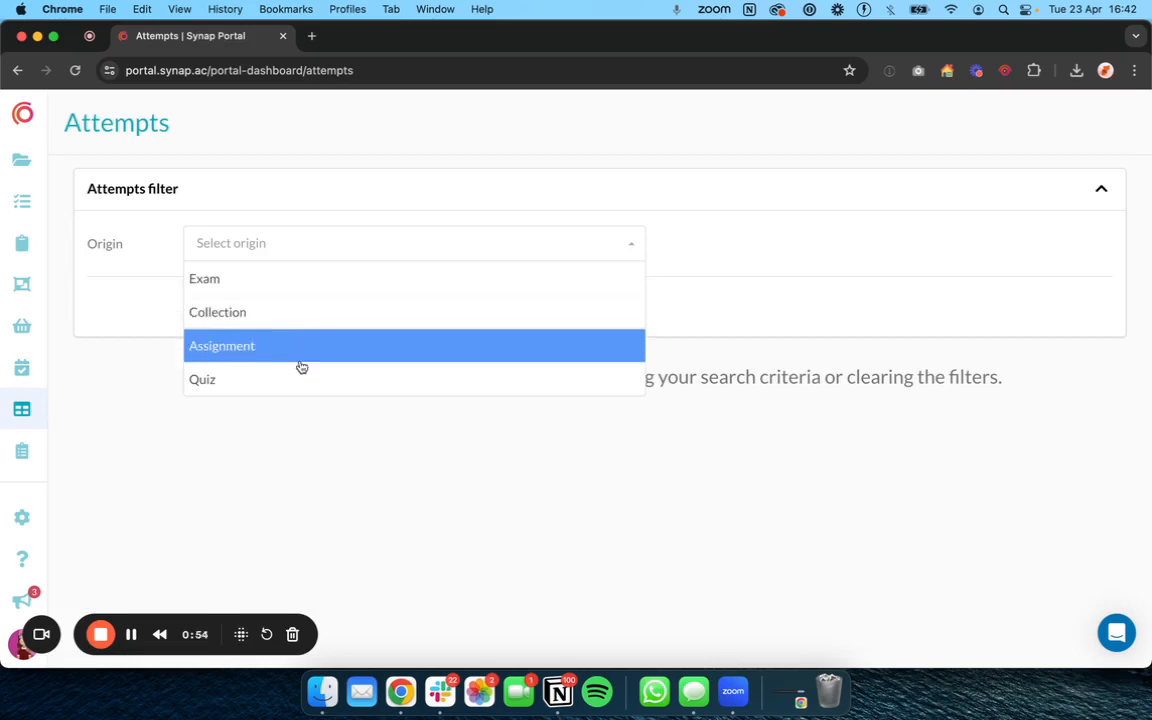
{"action": "left_click", "coordinate": [321, 268]}
{"action": "left_click", "coordinate": [750, 255]}
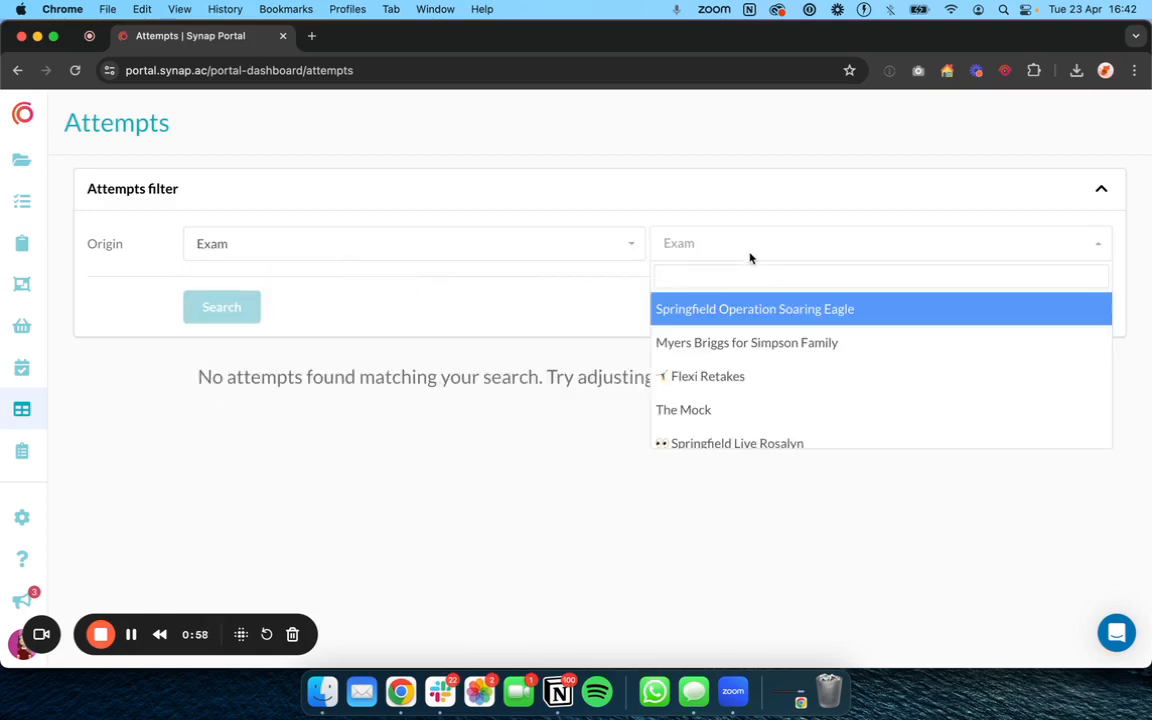
{"action": "scroll", "coordinate": [740, 324], "scroll_direction": "down", "scroll_amount": 1}
{"action": "scroll", "coordinate": [740, 324], "scroll_direction": "down", "scroll_amount": 1}
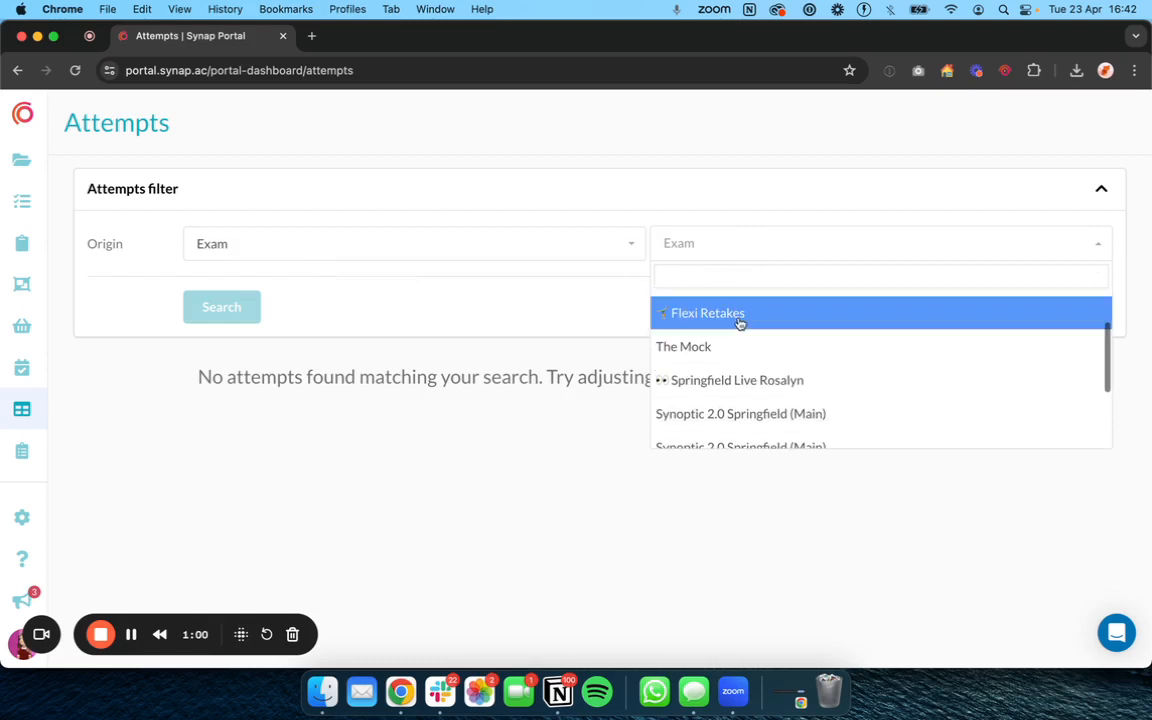
{"action": "scroll", "coordinate": [740, 324], "scroll_direction": "down", "scroll_amount": 1}
{"action": "type", "text": "certif"}
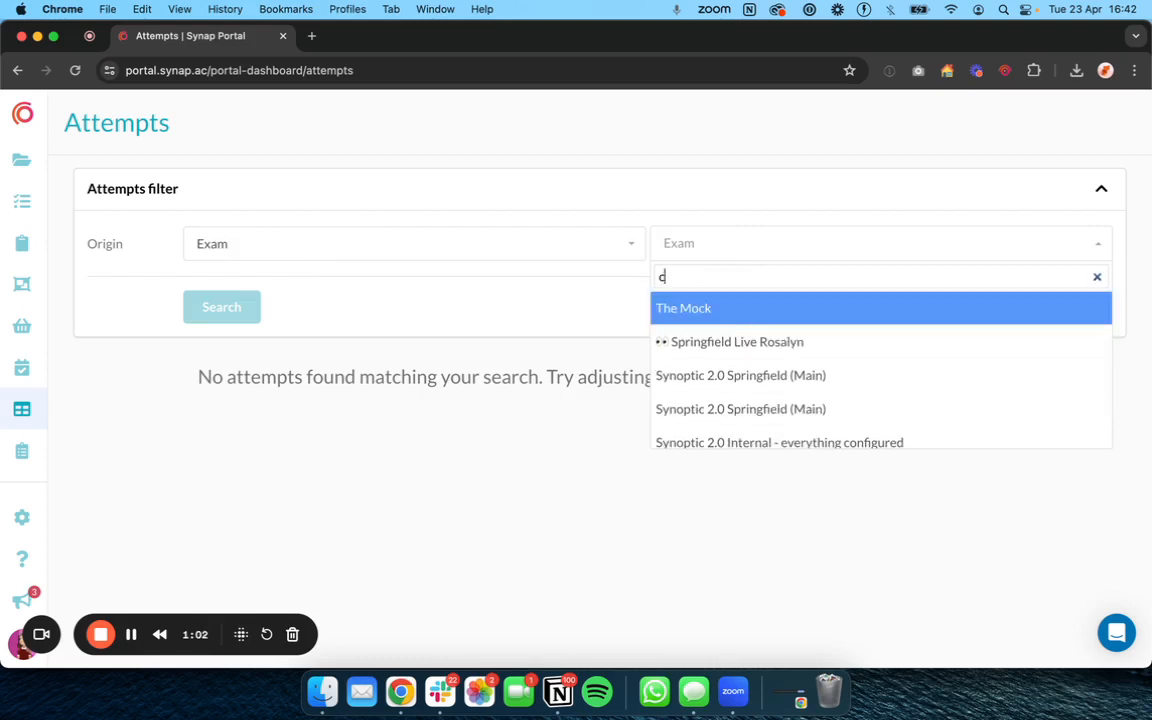
{"action": "key", "text": "BackSpace"}
{"action": "key", "text": "BackSpace"}
{"action": "key", "text": "BackSpace"}
{"action": "key", "text": "BackSpace"}
{"action": "key", "text": "BackSpace"}
{"action": "key", "text": "BackSpace"}
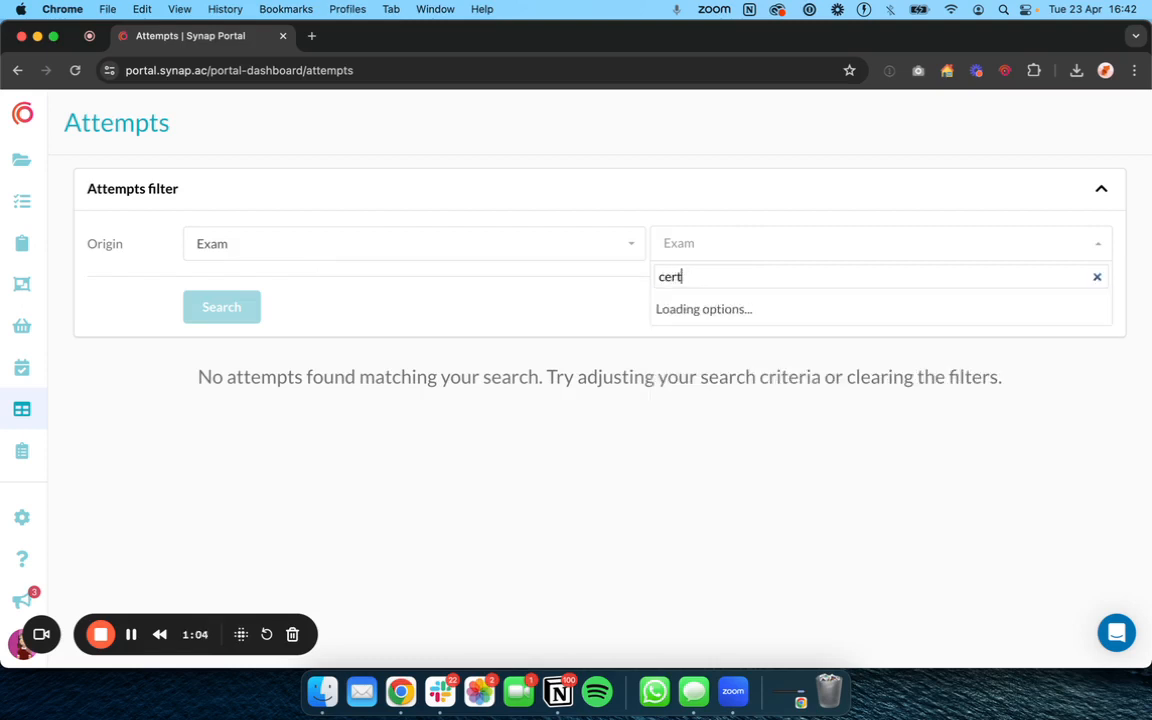
Find the exam "Everybody gets a Certificate of Completion" with the term "everybody" and search for its attempts.
{"action": "type", "text": "everybody"}
{"action": "left_click", "coordinate": [737, 308]}
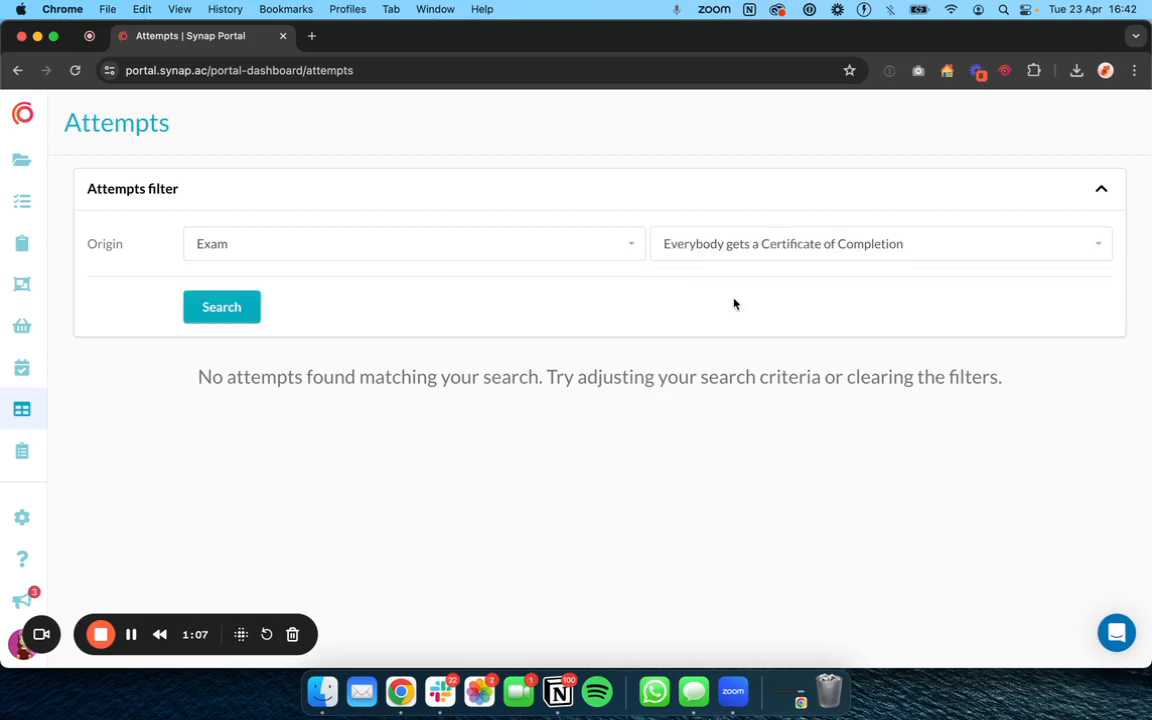
{"action": "left_click", "coordinate": [198, 302]}
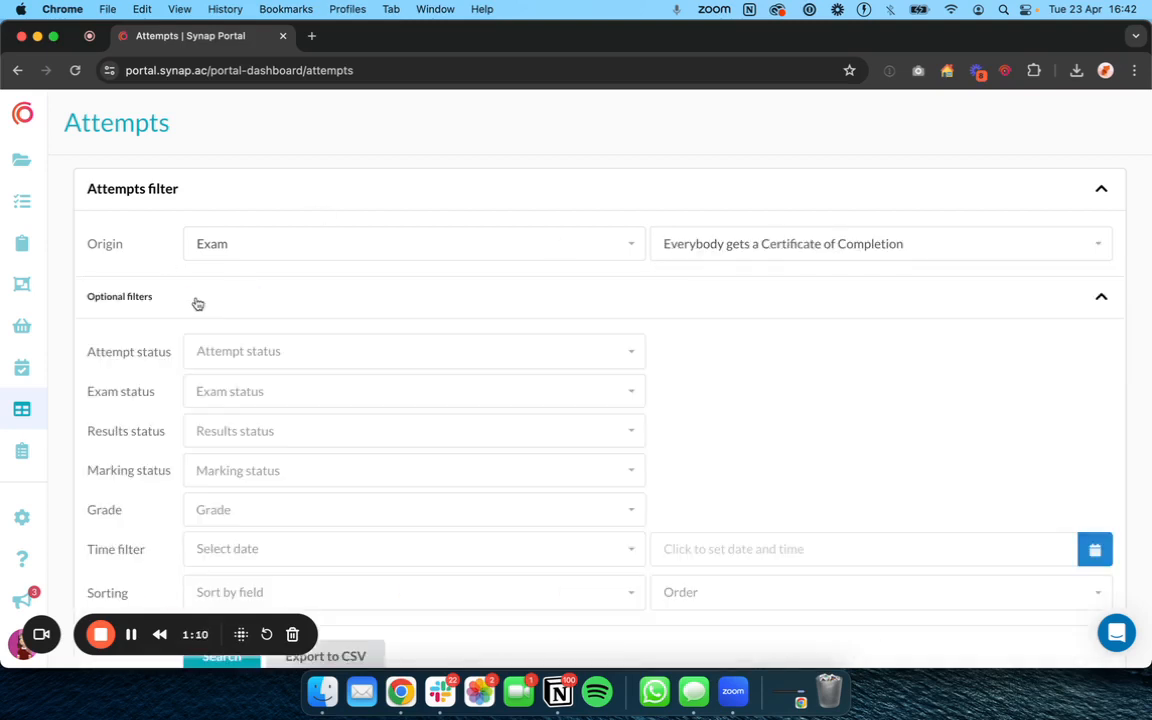
Examine the optional filters and the listed attempts with their attempt, exam and marking statuses.
{"action": "scroll", "coordinate": [442, 311], "scroll_direction": "down", "scroll_amount": 2}
{"action": "scroll", "coordinate": [441, 313], "scroll_direction": "up", "scroll_amount": 2}
{"action": "scroll", "coordinate": [368, 352], "scroll_direction": "down", "scroll_amount": 10}
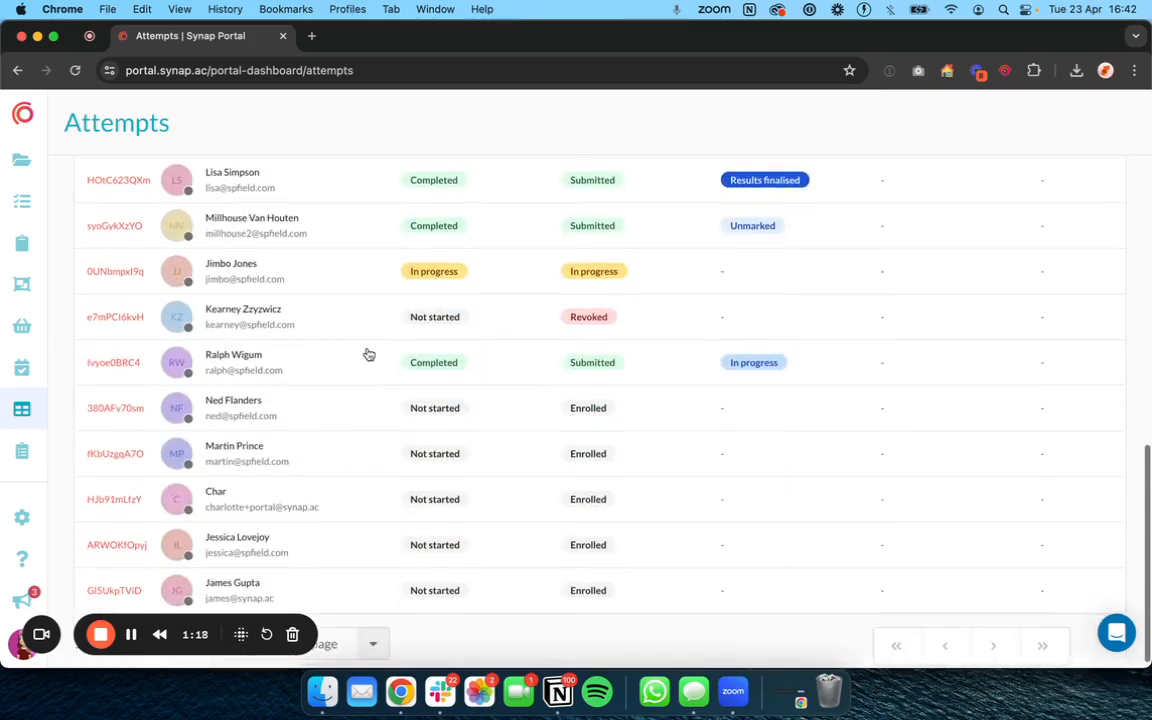
{"action": "scroll", "coordinate": [368, 352], "scroll_direction": "up", "scroll_amount": 5}
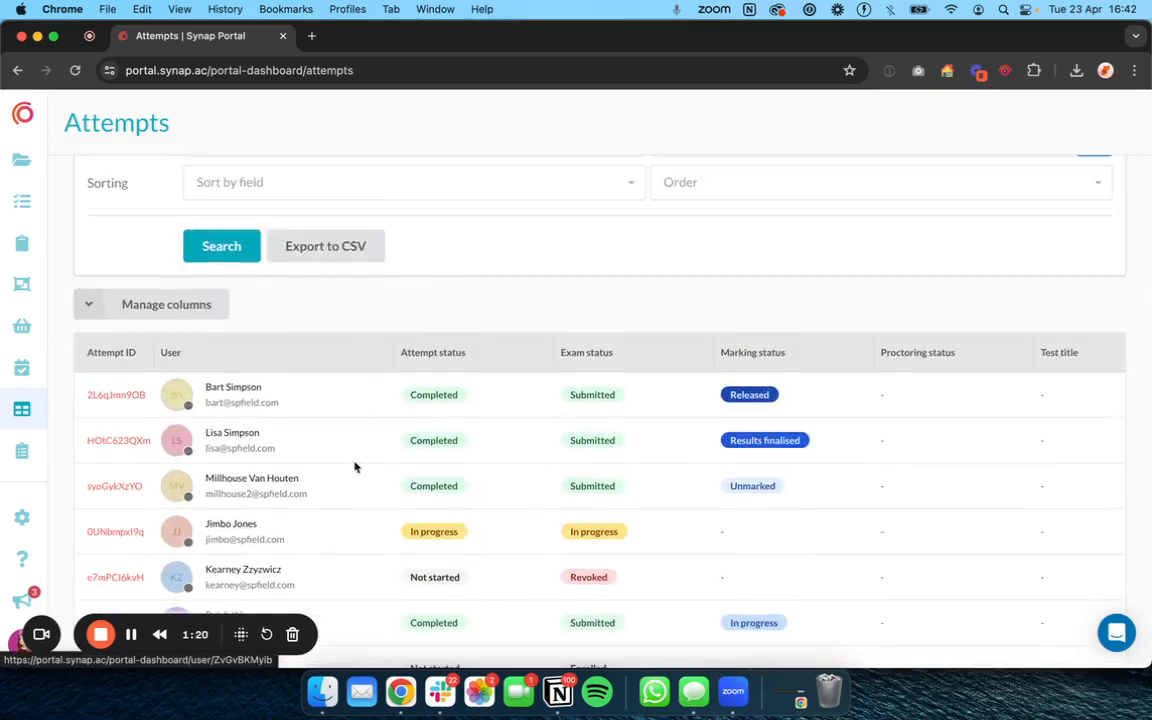
{"action": "scroll", "coordinate": [250, 440], "scroll_direction": "down", "scroll_amount": 1}
{"action": "scroll", "coordinate": [252, 445], "scroll_direction": "up", "scroll_amount": 5}
{"action": "scroll", "coordinate": [252, 445], "scroll_direction": "down", "scroll_amount": 10}
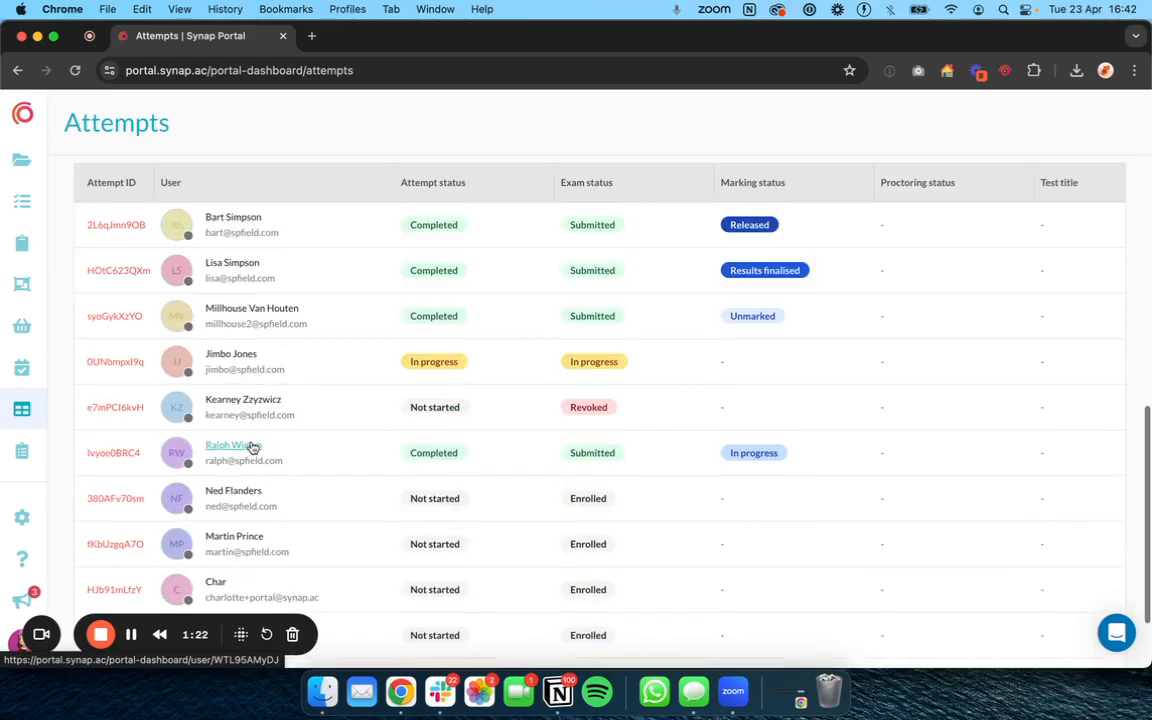
{"action": "scroll", "coordinate": [352, 330], "scroll_direction": "up", "scroll_amount": 10}
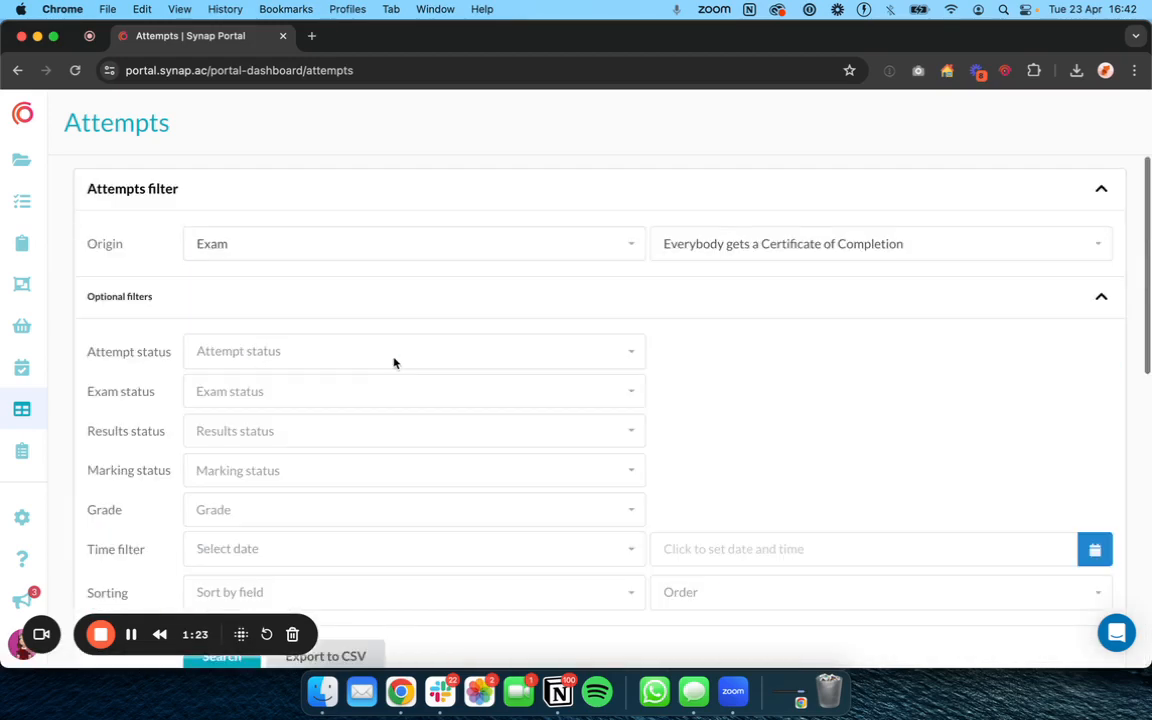
Filter the exam's attempts by attempt status Completed and look through the matching results.
{"action": "left_click", "coordinate": [327, 355]}
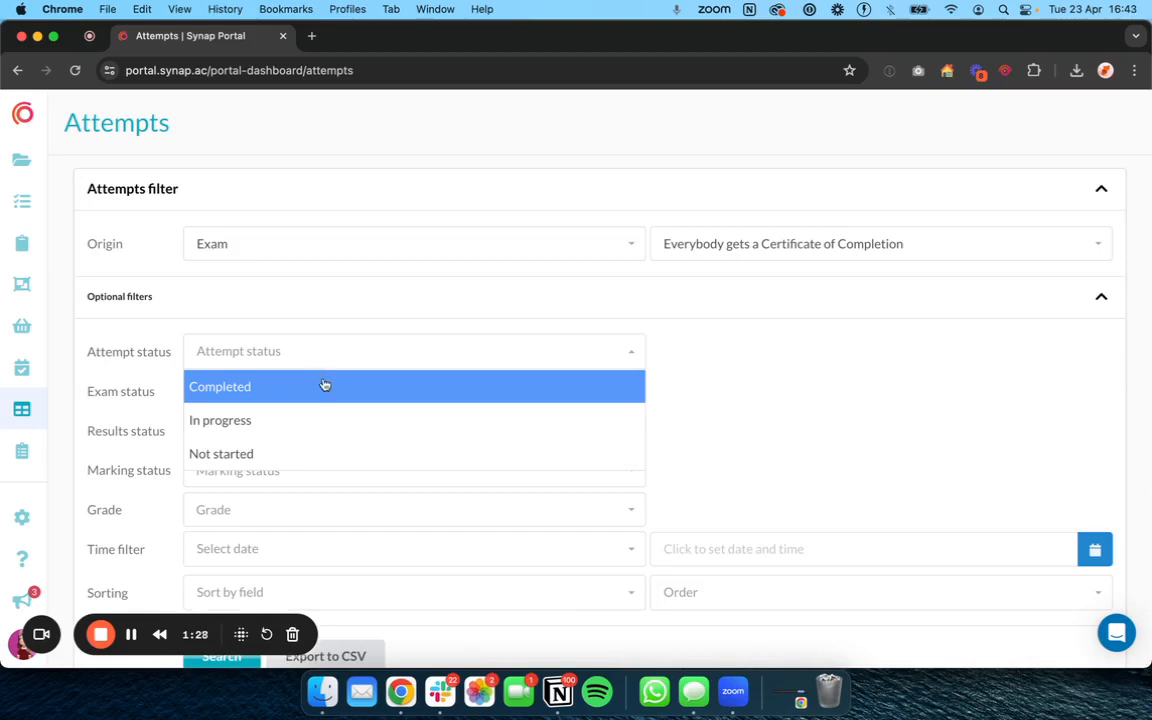
{"action": "left_click", "coordinate": [324, 385]}
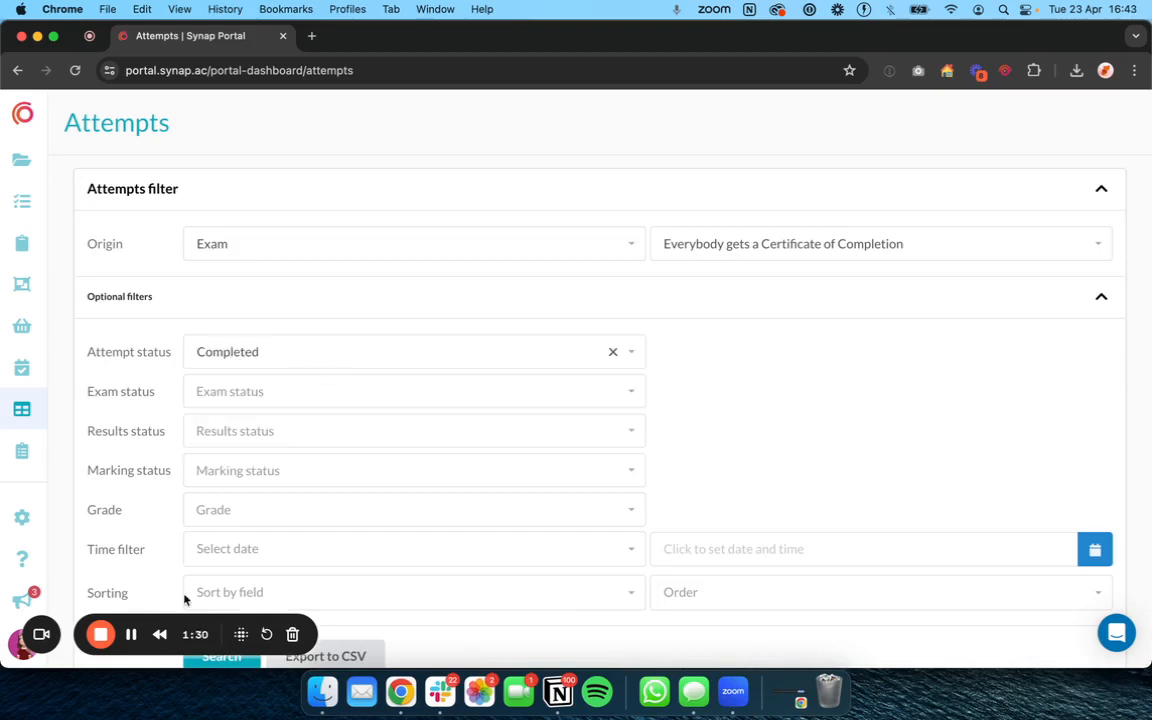
{"action": "scroll", "coordinate": [195, 580], "scroll_direction": "down", "scroll_amount": 5}
{"action": "left_click", "coordinate": [226, 420]}
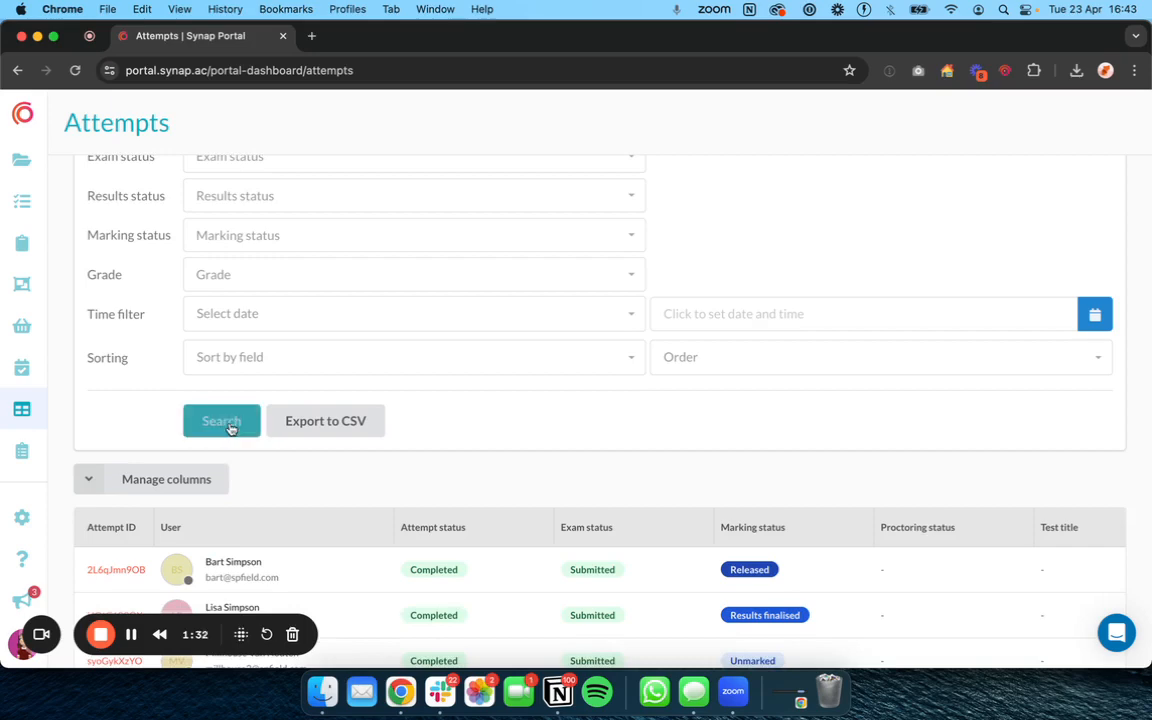
{"action": "scroll", "coordinate": [229, 424], "scroll_direction": "down", "scroll_amount": 2}
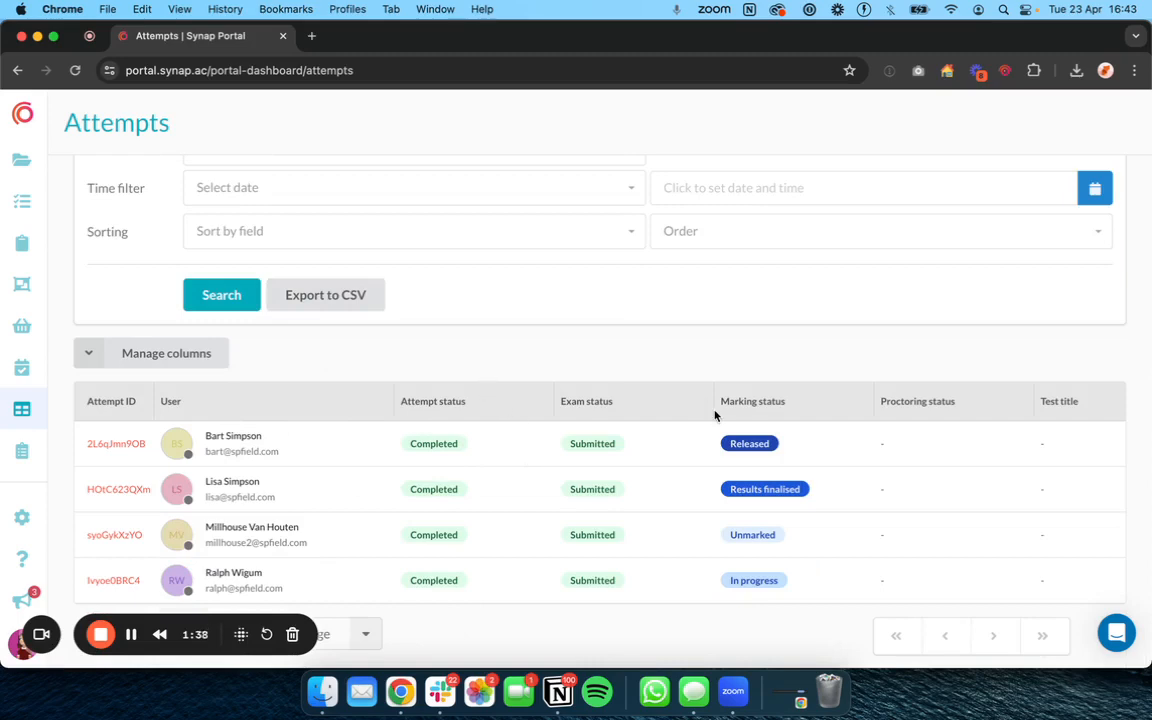
{"action": "scroll", "coordinate": [714, 415], "scroll_direction": "right", "scroll_amount": 2}
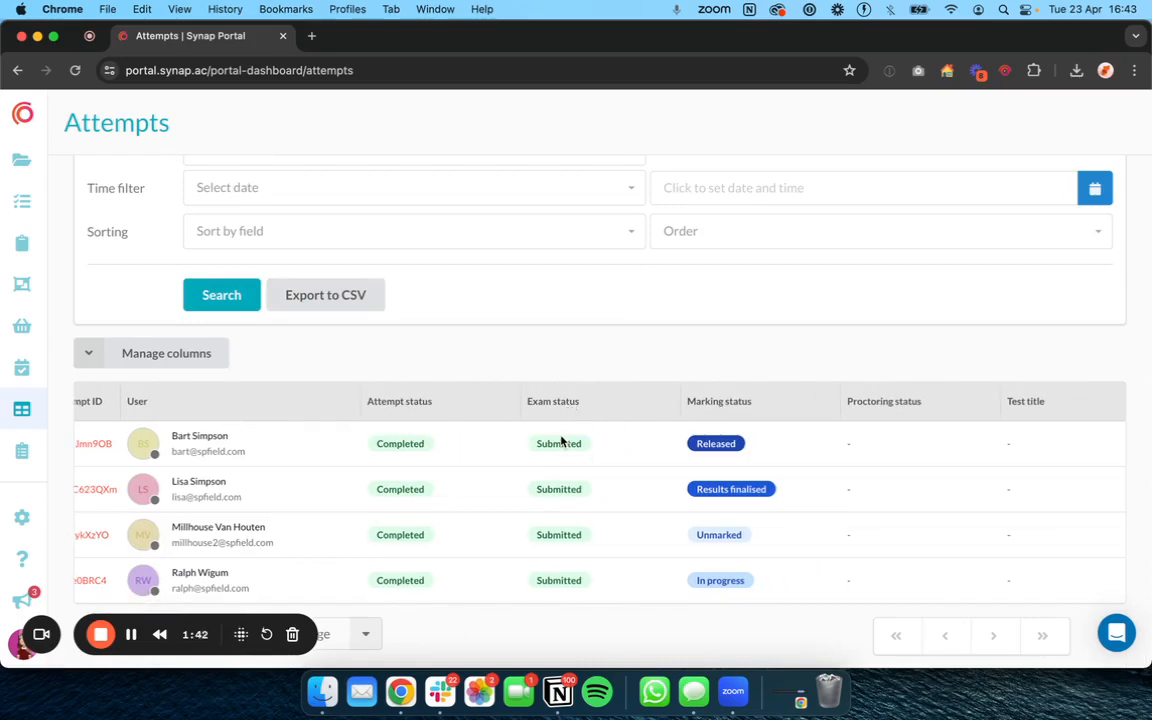
Examine the options offered by the attempt status and exam status filters without changing either selection.
{"action": "scroll", "coordinate": [561, 442], "scroll_direction": "up", "scroll_amount": 5}
{"action": "left_click", "coordinate": [485, 348]}
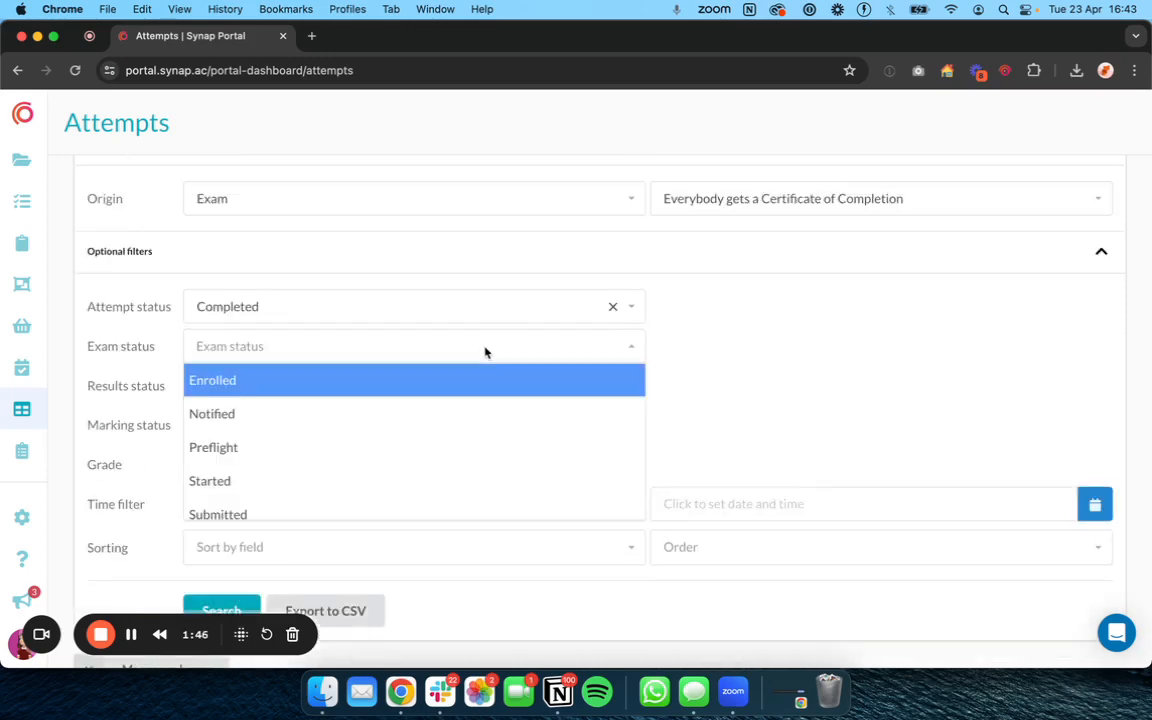
{"action": "left_click", "coordinate": [345, 310]}
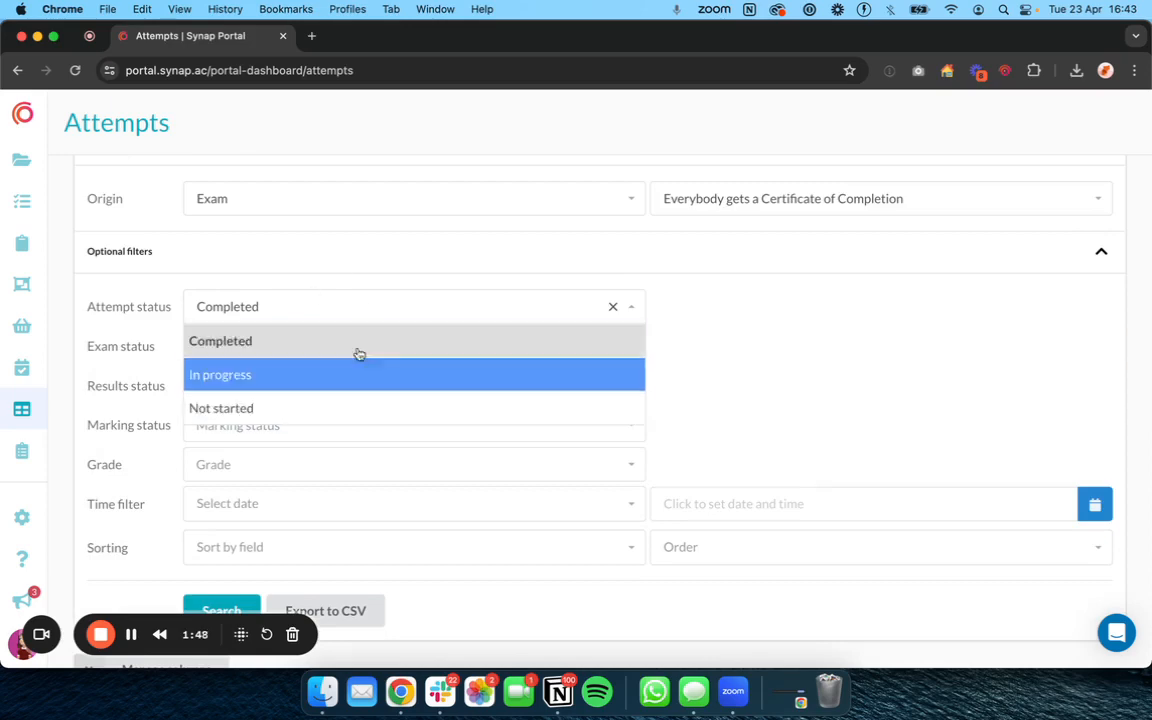
{"action": "left_click", "coordinate": [334, 302]}
{"action": "left_click", "coordinate": [342, 307]}
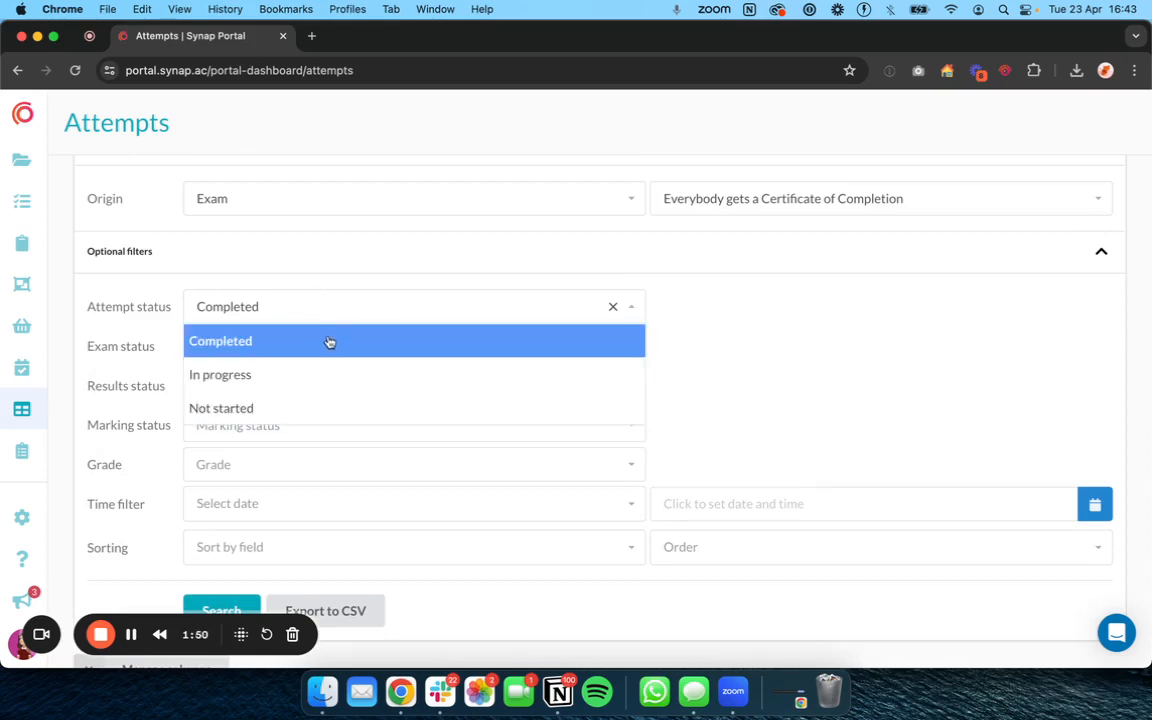
{"action": "left_click", "coordinate": [347, 266]}
{"action": "left_click", "coordinate": [313, 352]}
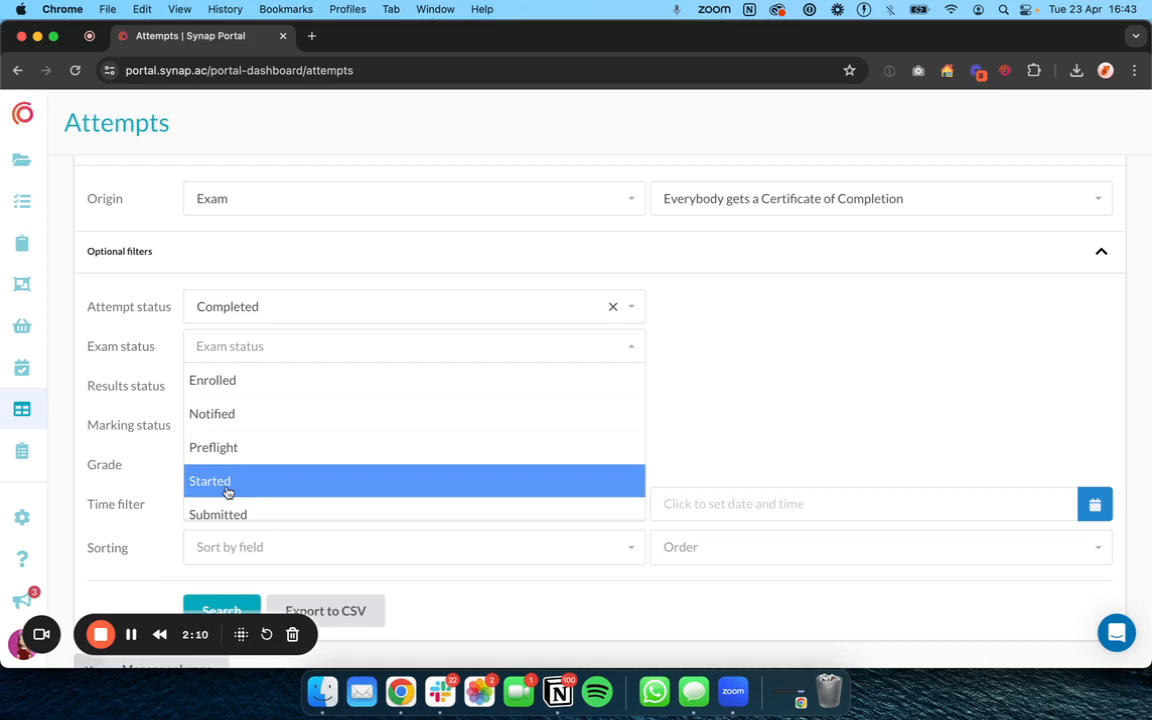
{"action": "scroll", "coordinate": [228, 490], "scroll_direction": "down", "scroll_amount": 2}
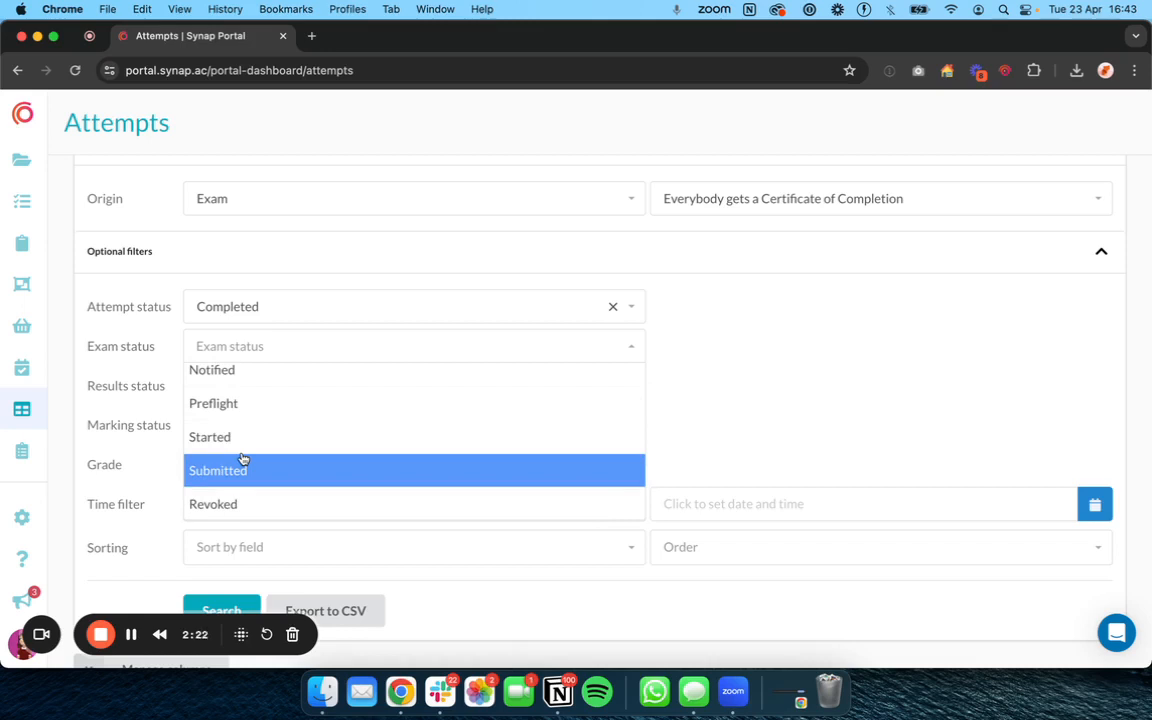
{"action": "scroll", "coordinate": [241, 459], "scroll_direction": "down", "scroll_amount": 2}
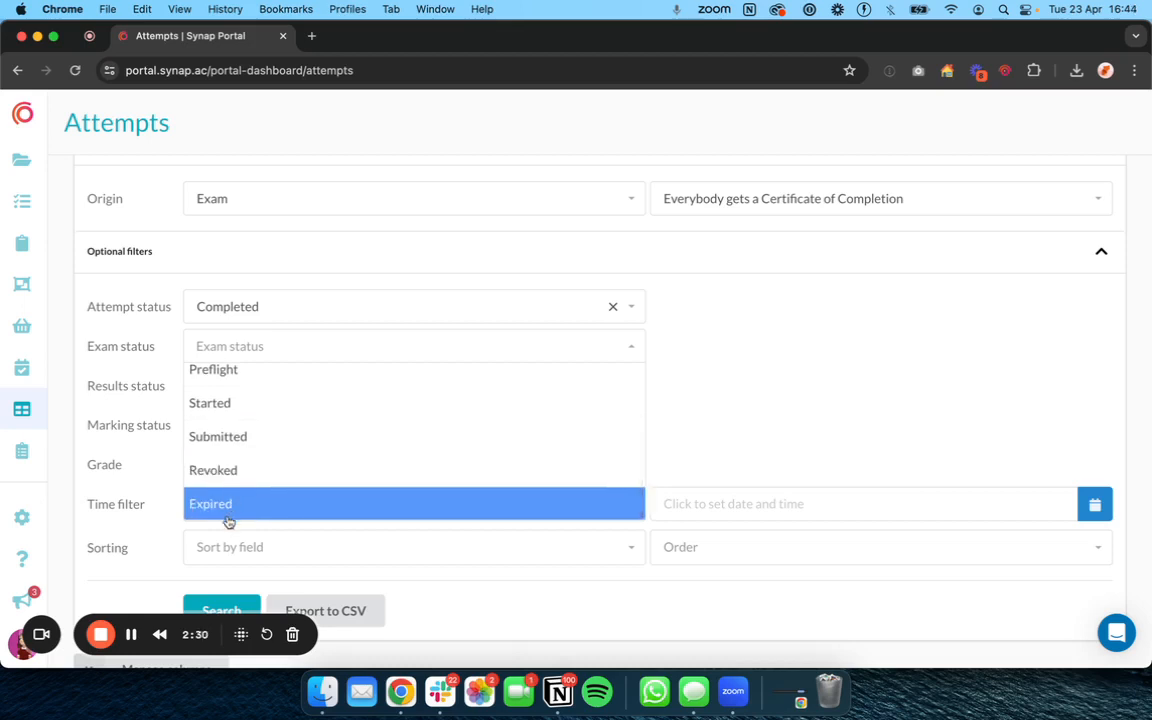
{"action": "left_click", "coordinate": [159, 476]}
{"action": "scroll", "coordinate": [304, 233], "scroll_direction": "down", "scroll_amount": 2}
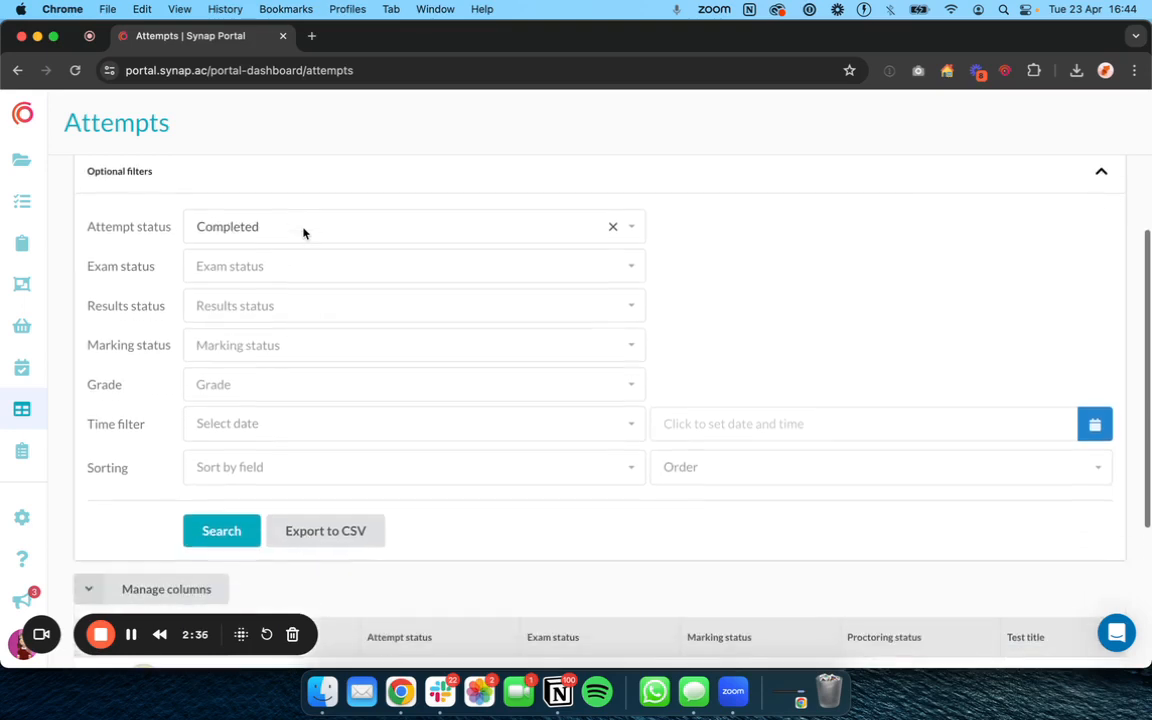
Examine the options offered by the results status, marking status and grade filters without selecting any.
{"action": "left_click", "coordinate": [290, 317]}
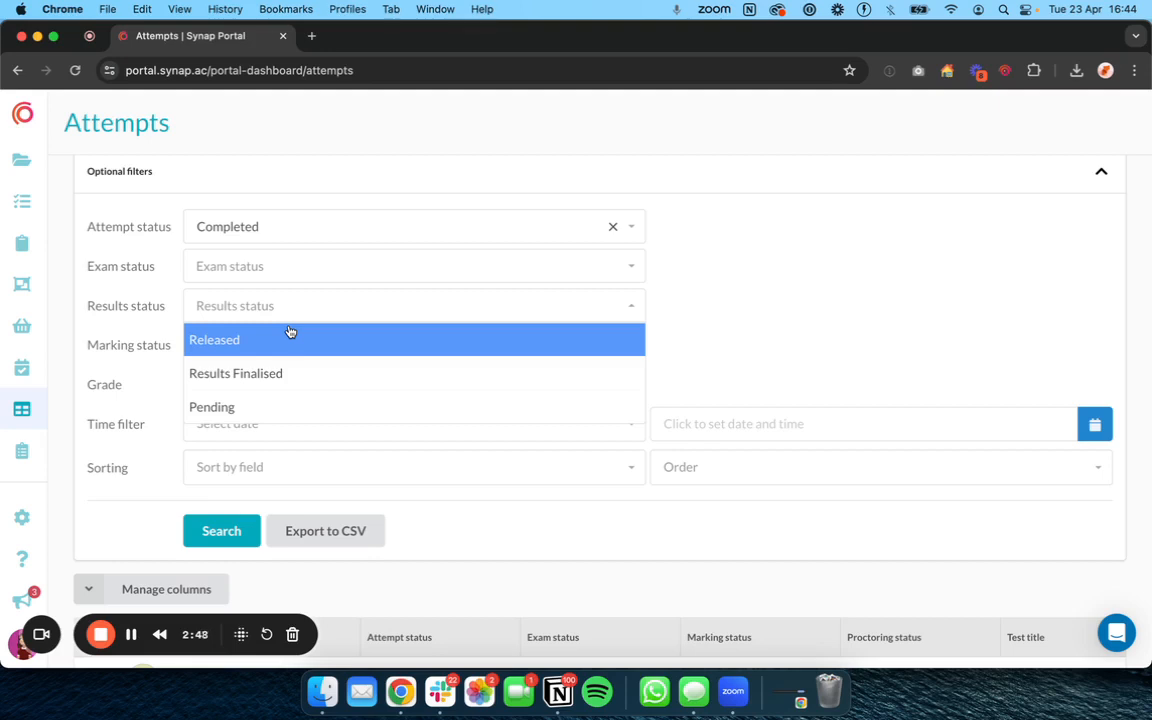
{"action": "left_click", "coordinate": [726, 310]}
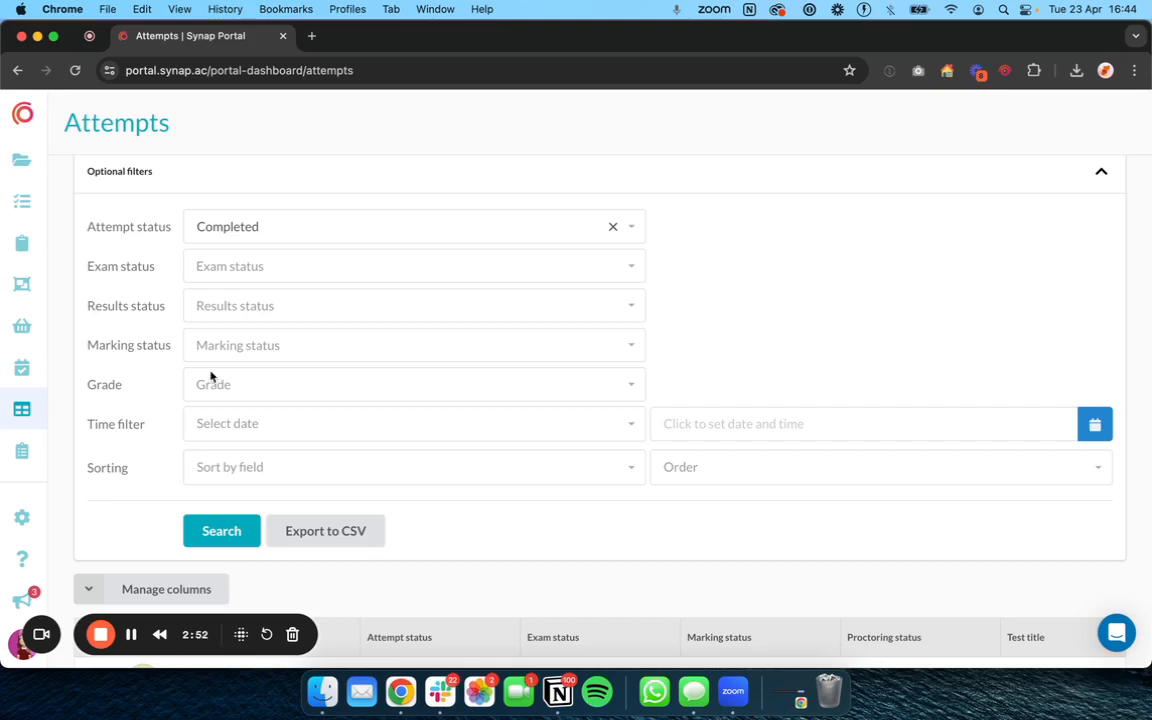
{"action": "left_click", "coordinate": [237, 352]}
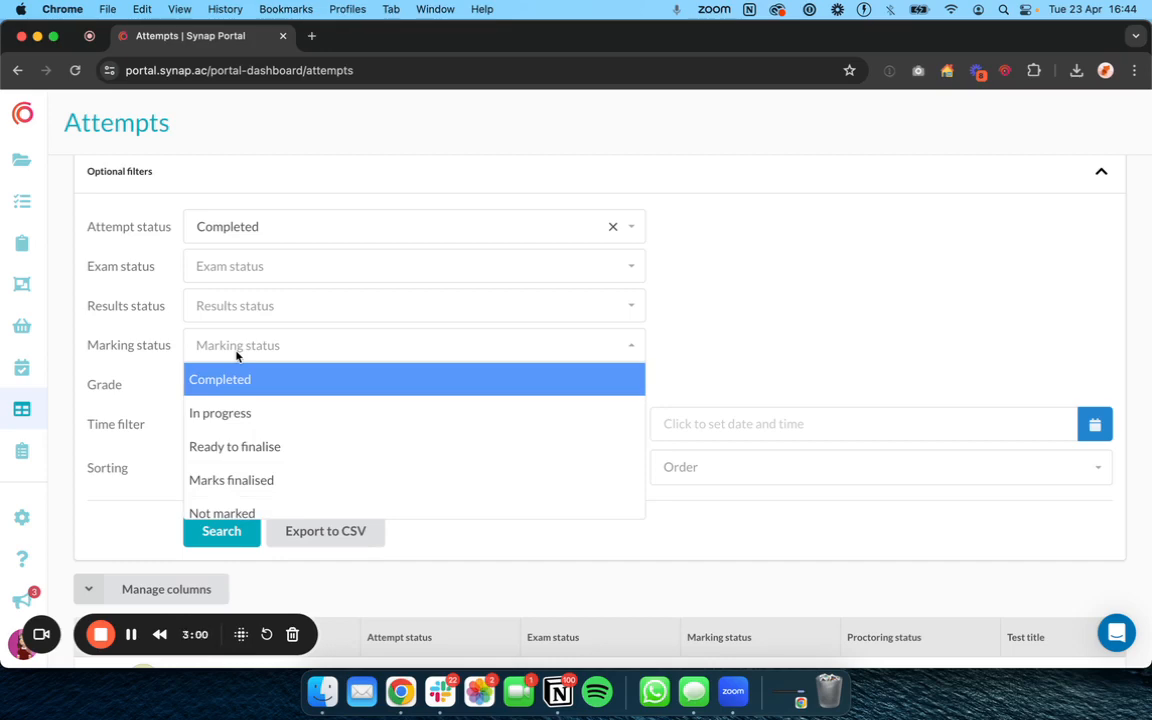
{"action": "scroll", "coordinate": [231, 400], "scroll_direction": "down", "scroll_amount": 1}
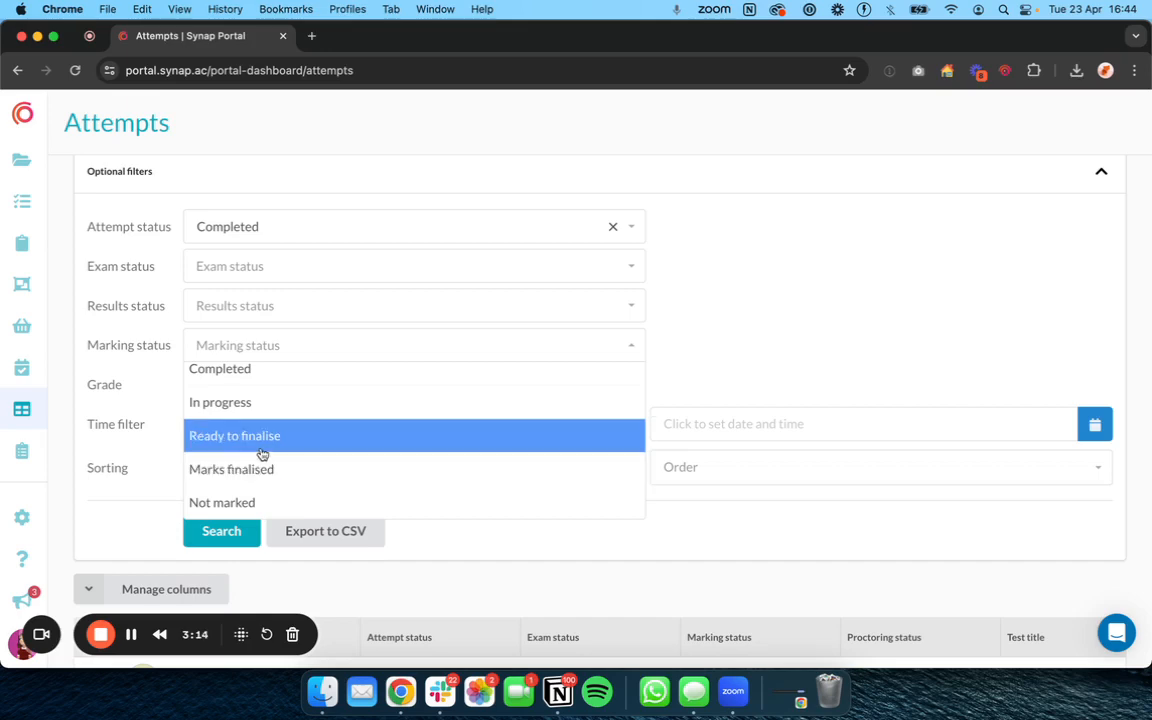
{"action": "scroll", "coordinate": [262, 454], "scroll_direction": "up", "scroll_amount": 1}
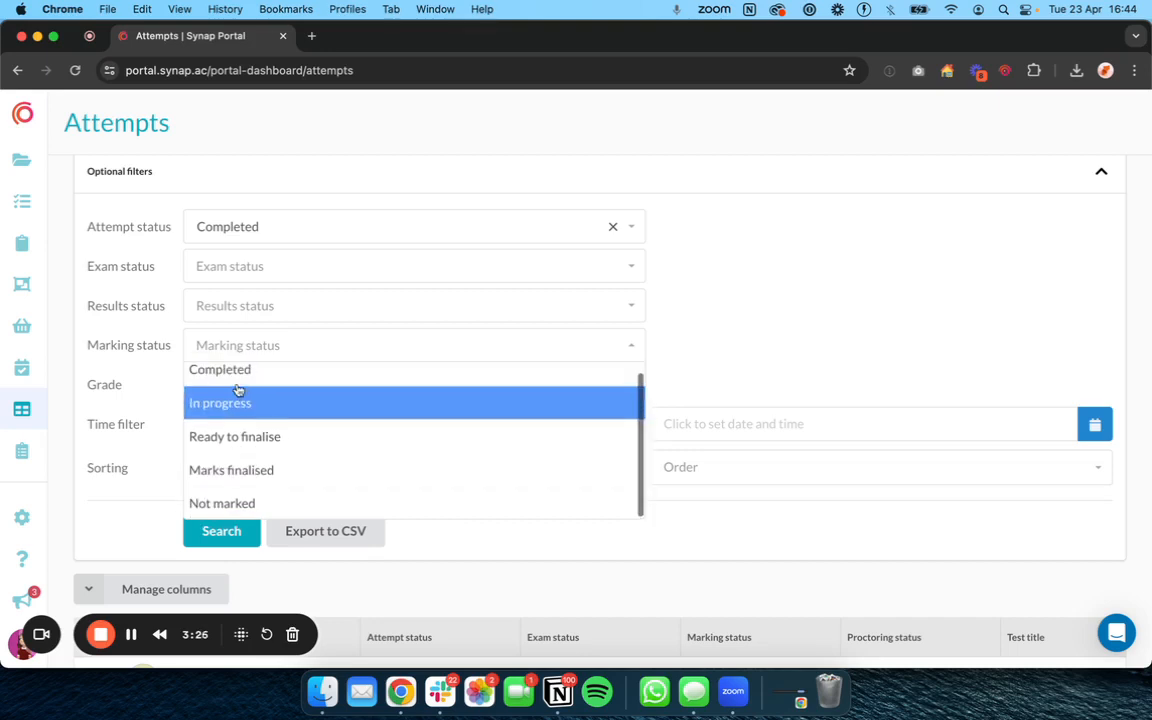
{"action": "left_click", "coordinate": [152, 413]}
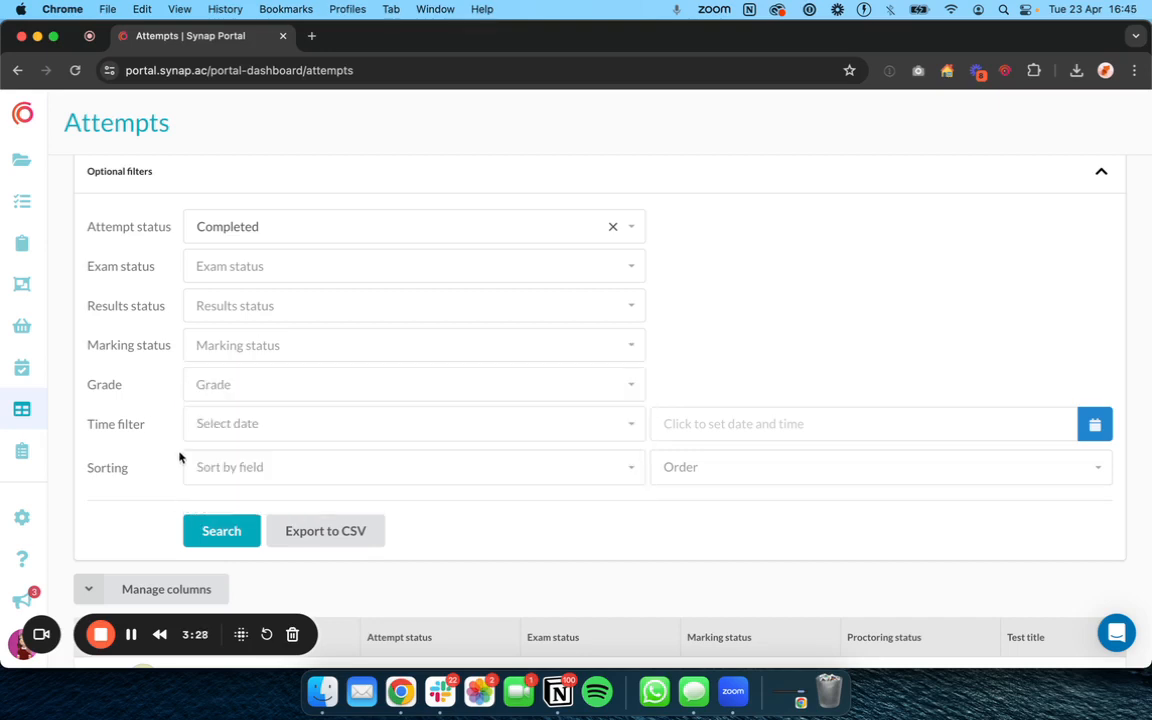
{"action": "left_click", "coordinate": [249, 383]}
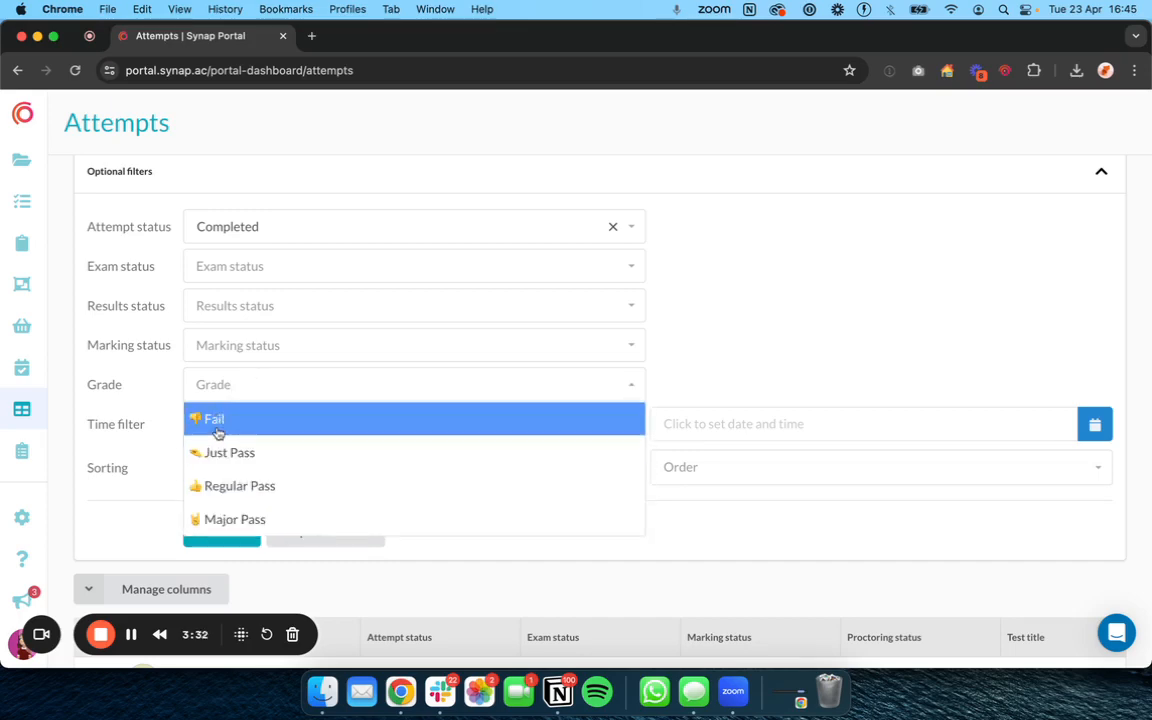
{"action": "left_click", "coordinate": [159, 392]}
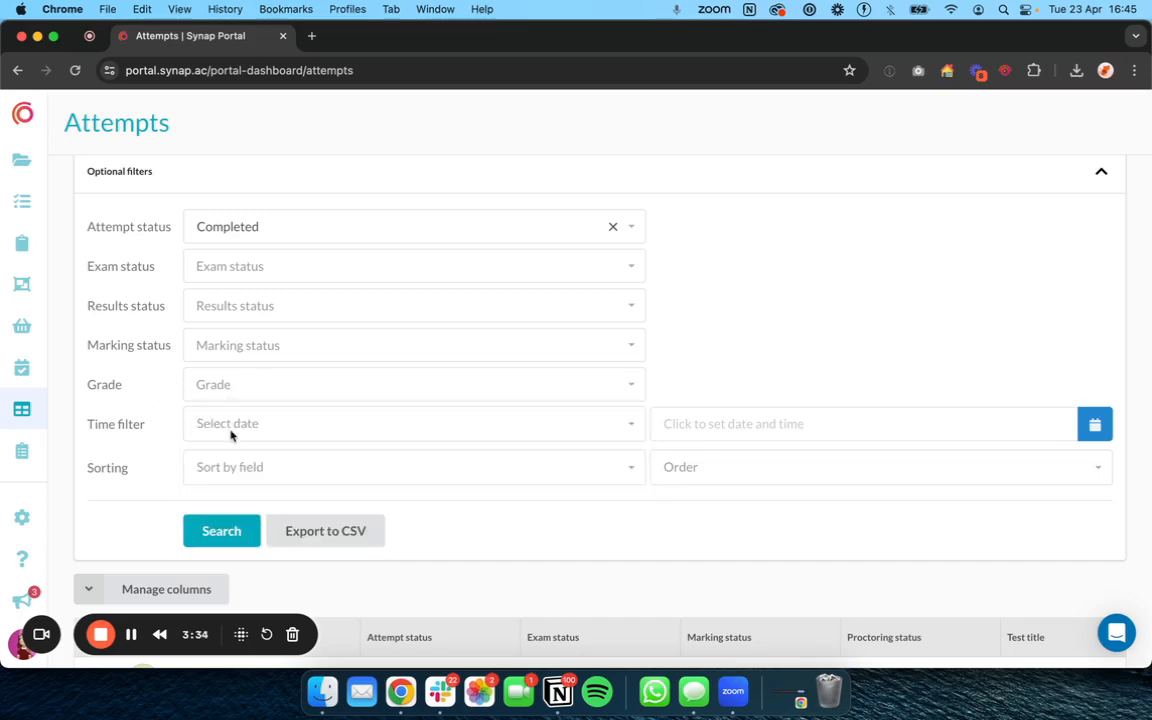
Rerun the search for the exam's Completed attempts and look through the filters and listed attempts.
{"action": "scroll", "coordinate": [514, 393], "scroll_direction": "up", "scroll_amount": 1}
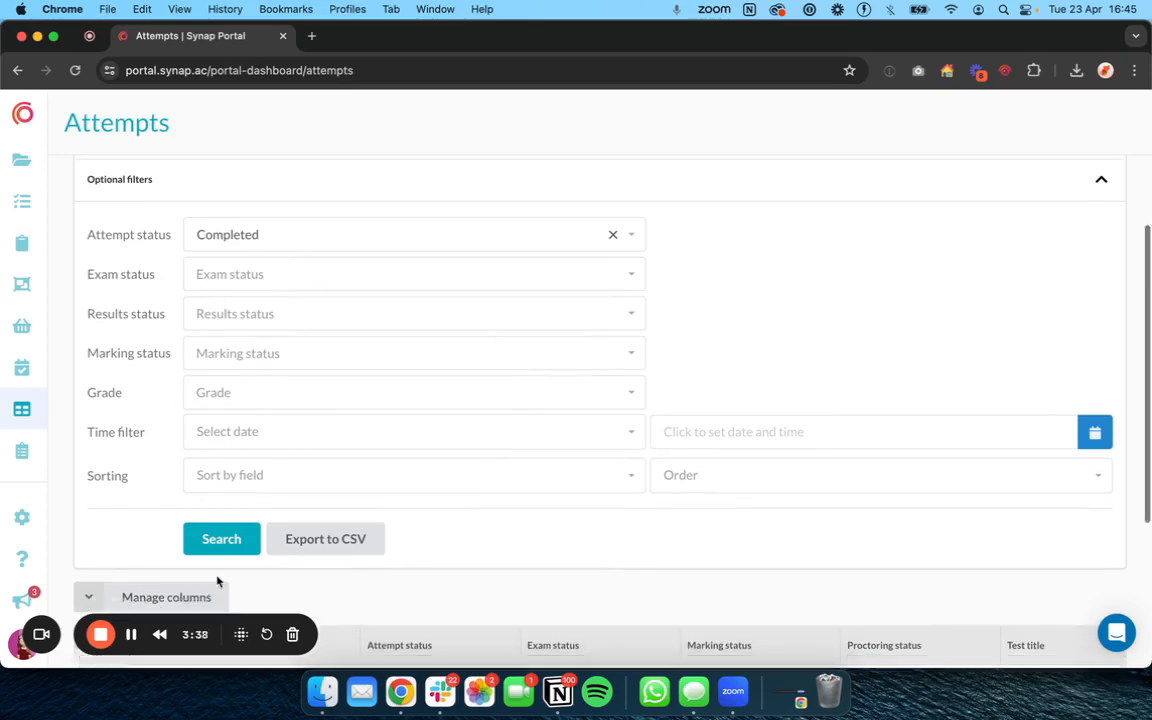
{"action": "scroll", "coordinate": [217, 578], "scroll_direction": "down", "scroll_amount": 4}
{"action": "left_click", "coordinate": [226, 361]}
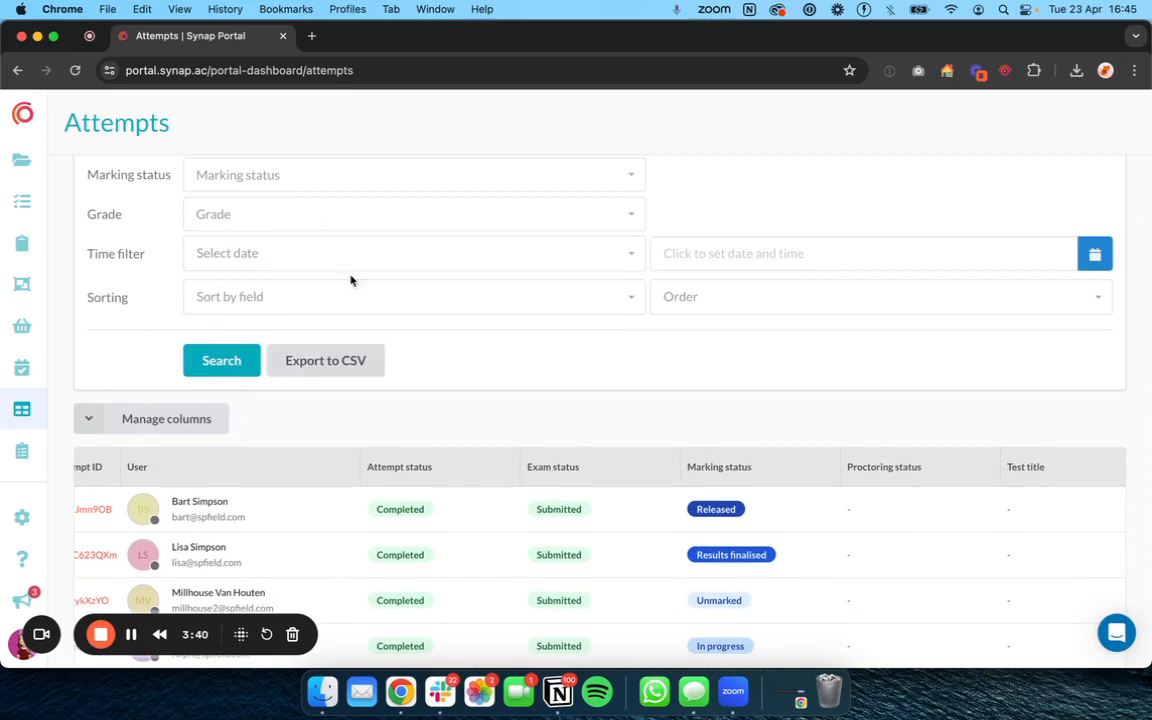
{"action": "scroll", "coordinate": [303, 200], "scroll_direction": "up", "scroll_amount": 5}
{"action": "scroll", "coordinate": [303, 200], "scroll_direction": "up", "scroll_amount": 1}
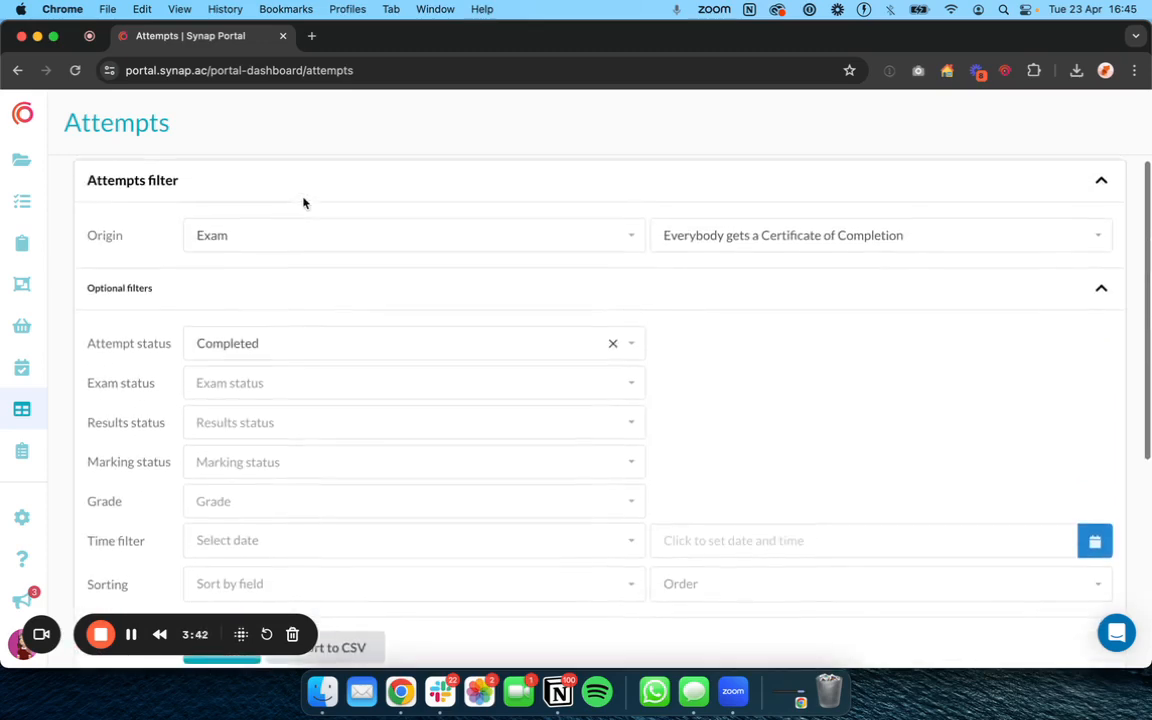
{"action": "scroll", "coordinate": [496, 288], "scroll_direction": "down", "scroll_amount": 8}
{"action": "scroll", "coordinate": [497, 289], "scroll_direction": "up", "scroll_amount": 8}
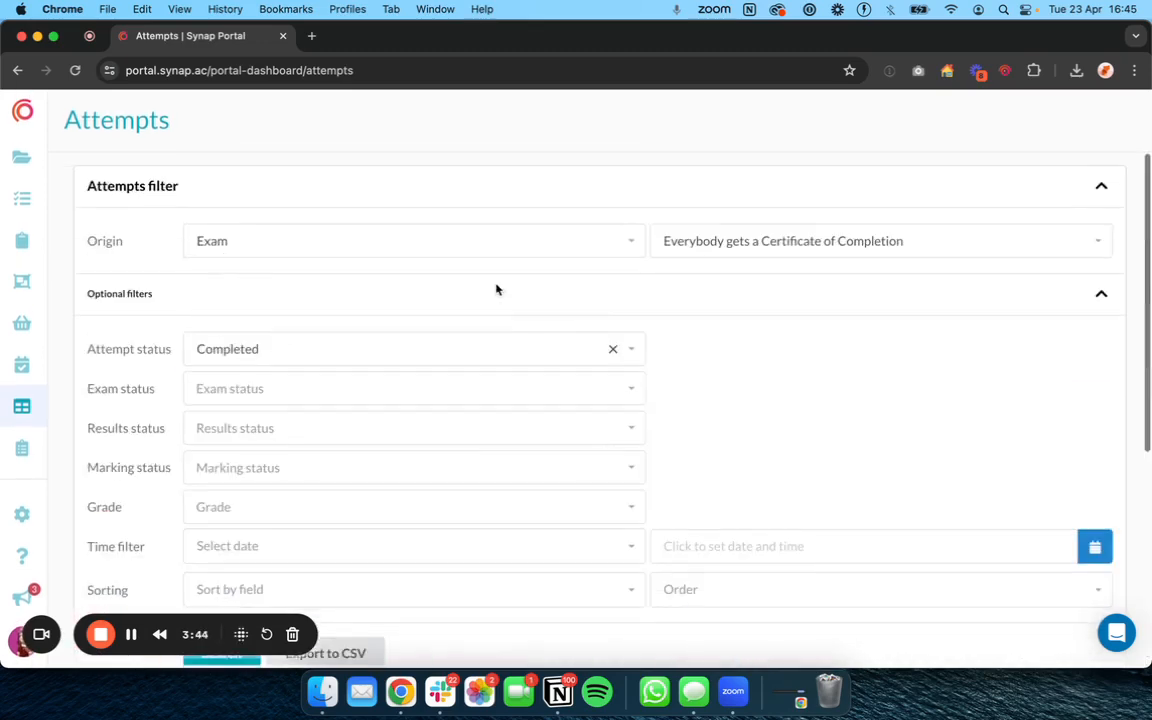
Reload the page, find the exam "Everybody gets a Certificate of Completion" with the term "certificate" and search for its attempts.
{"action": "left_click", "coordinate": [74, 72]}
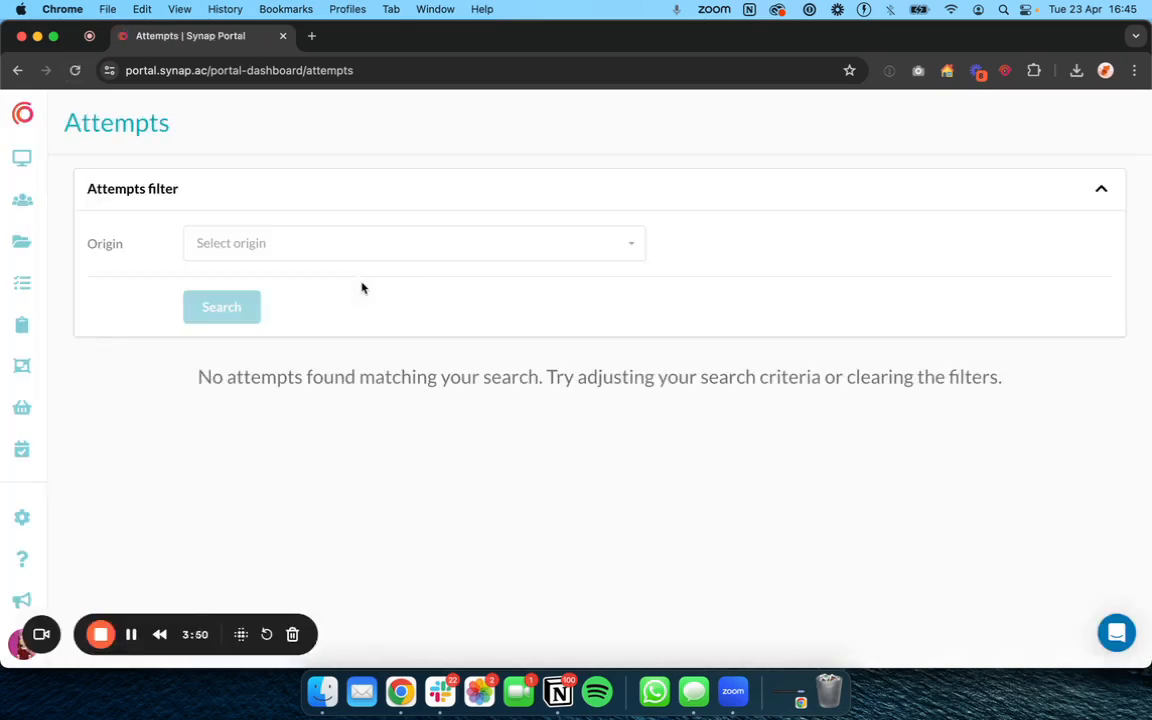
{"action": "left_click", "coordinate": [355, 250]}
{"action": "left_click", "coordinate": [341, 280]}
{"action": "left_click", "coordinate": [745, 245]}
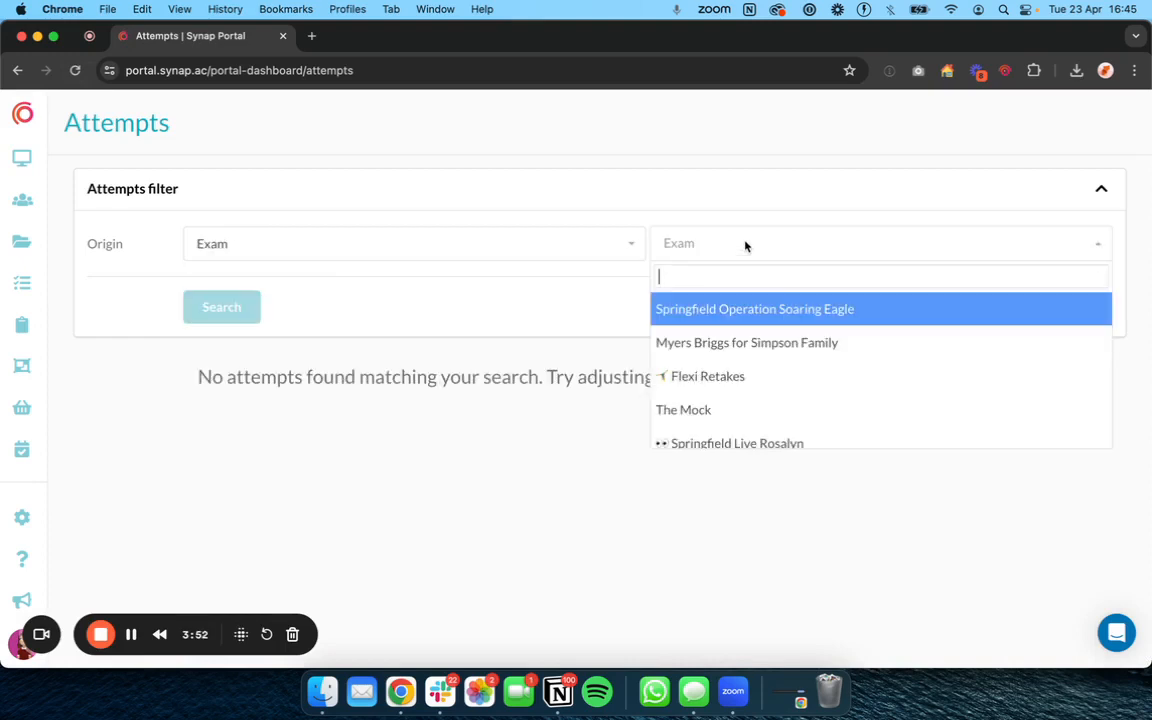
{"action": "type", "text": "certificate"}
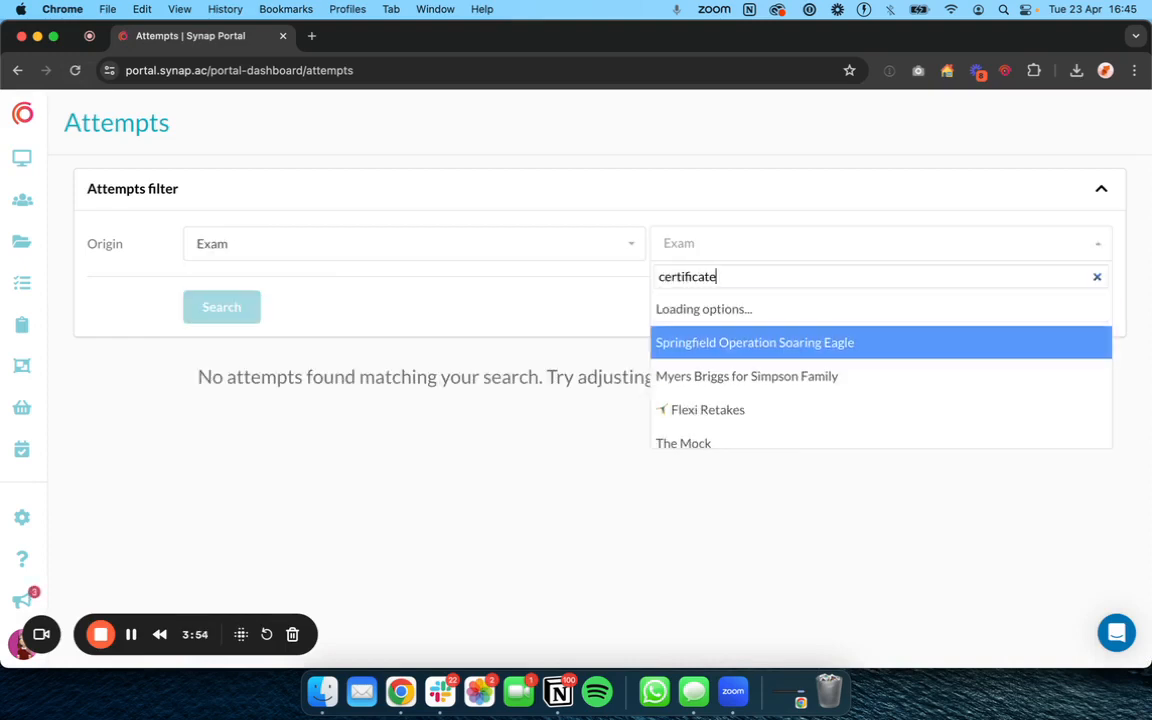
{"action": "left_click", "coordinate": [748, 339]}
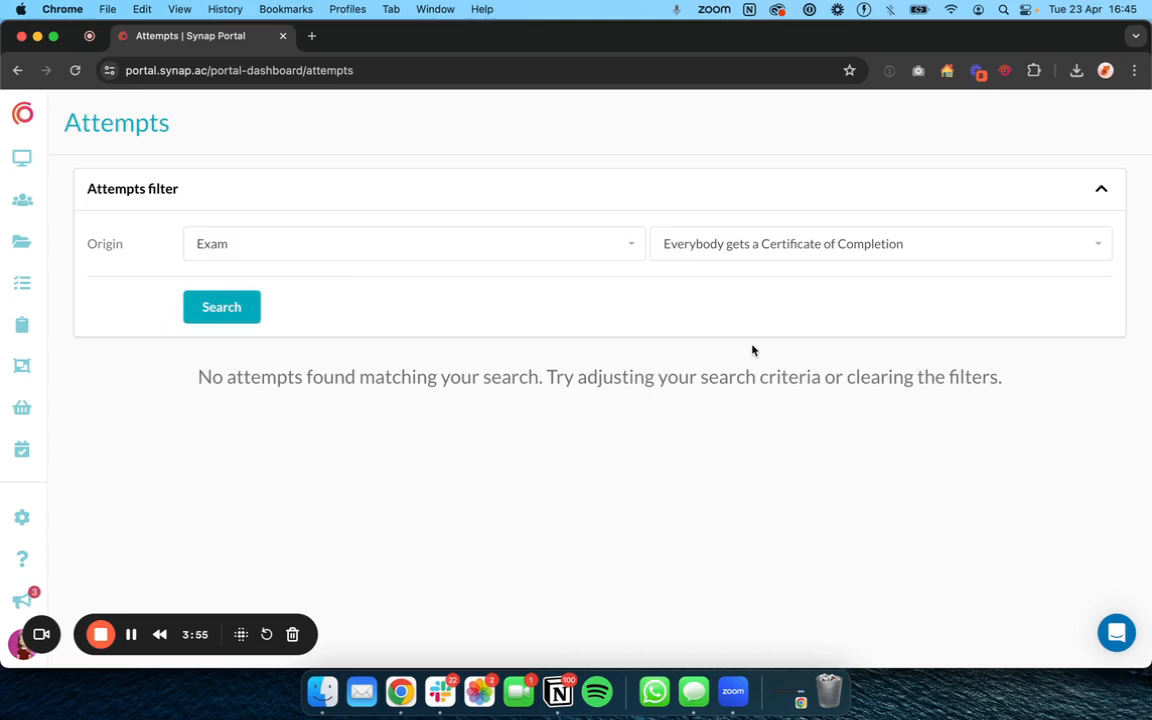
{"action": "left_click", "coordinate": [222, 307]}
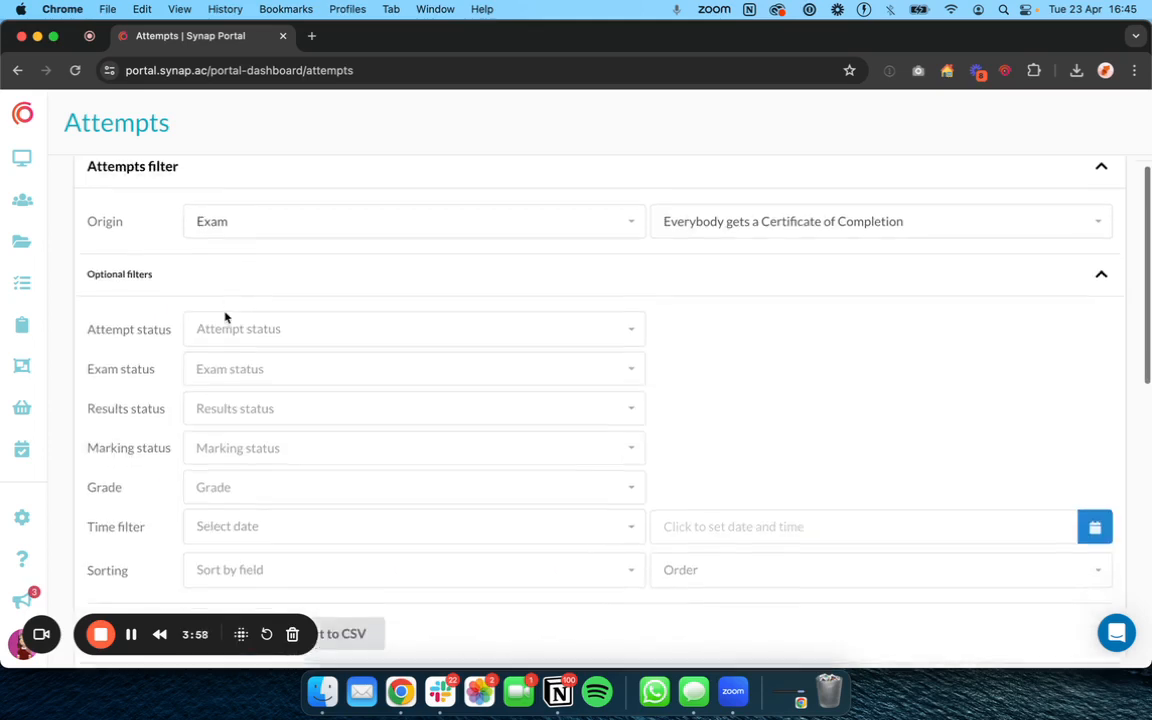
Set the time filter to Completed at with a date range from 1 January 2024 to 31 January 2024.
{"action": "scroll", "coordinate": [225, 317], "scroll_direction": "down", "scroll_amount": 2}
{"action": "left_click", "coordinate": [204, 403]}
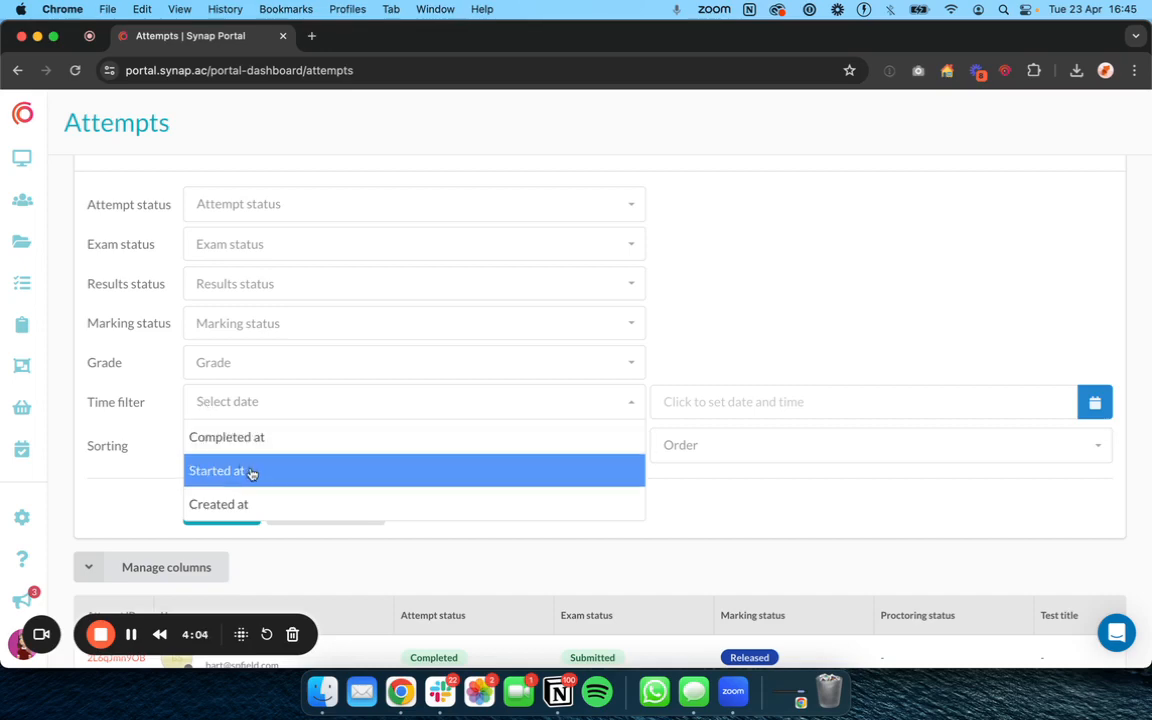
{"action": "left_click", "coordinate": [257, 440]}
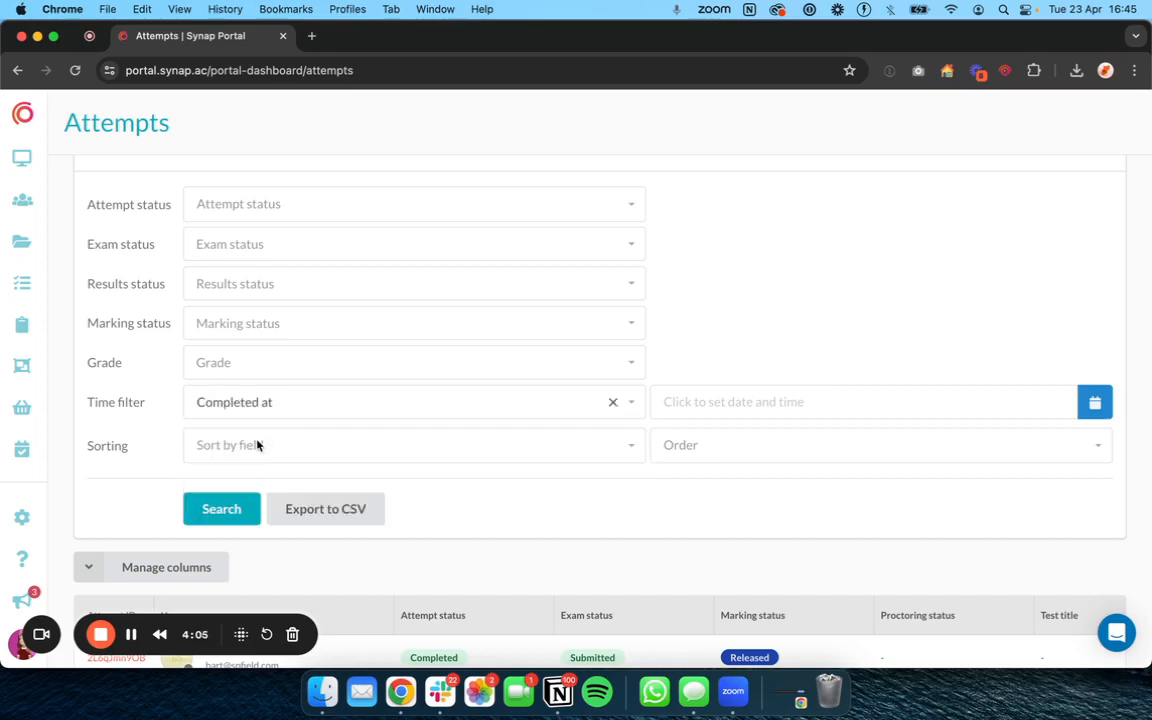
{"action": "left_click", "coordinate": [672, 404]}
{"action": "left_click", "coordinate": [665, 132]}
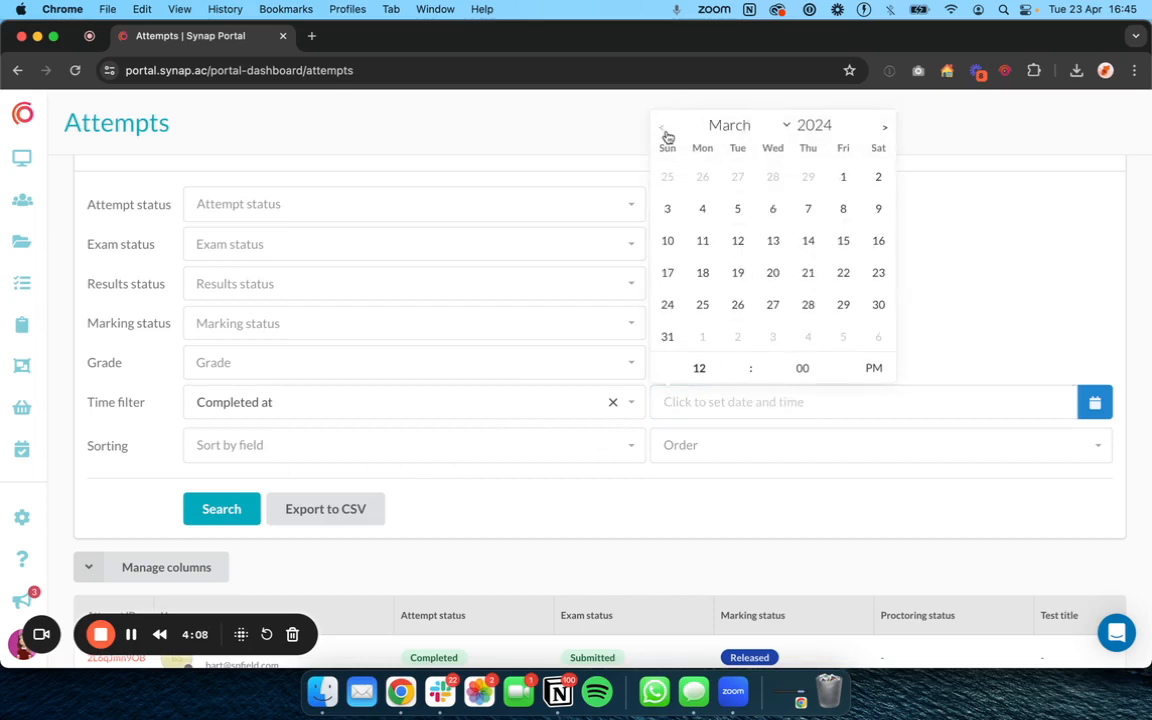
{"action": "double_click", "coordinate": [665, 132]}
{"action": "left_click", "coordinate": [702, 176]}
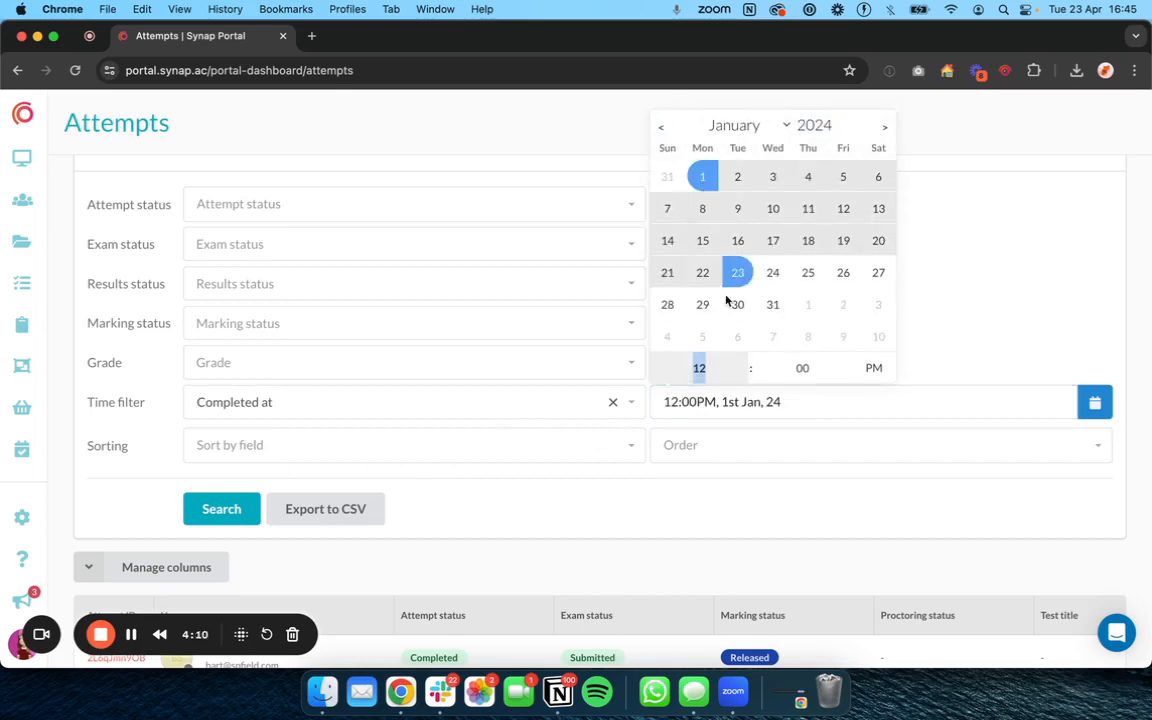
{"action": "left_click", "coordinate": [773, 305]}
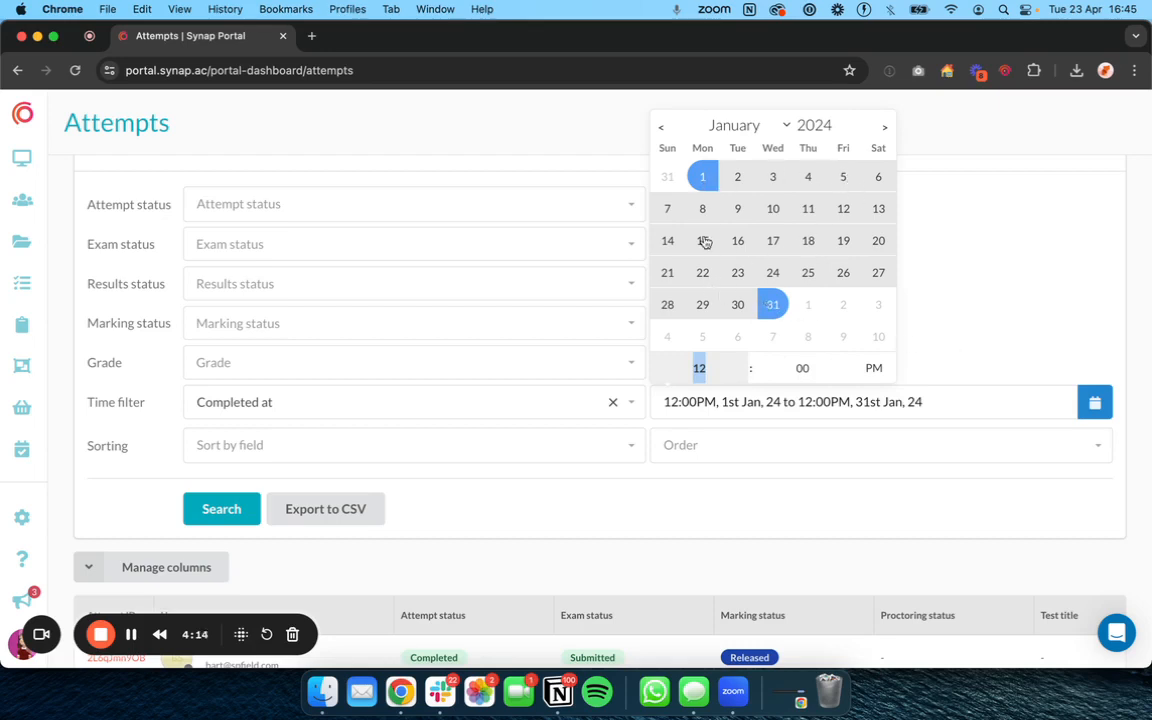
Set the end time of the date range to 3:00 PM and search for attempts completed in that period.
{"action": "left_click", "coordinate": [742, 359]}
{"action": "left_click", "coordinate": [742, 359]}
{"action": "left_click", "coordinate": [742, 359]}
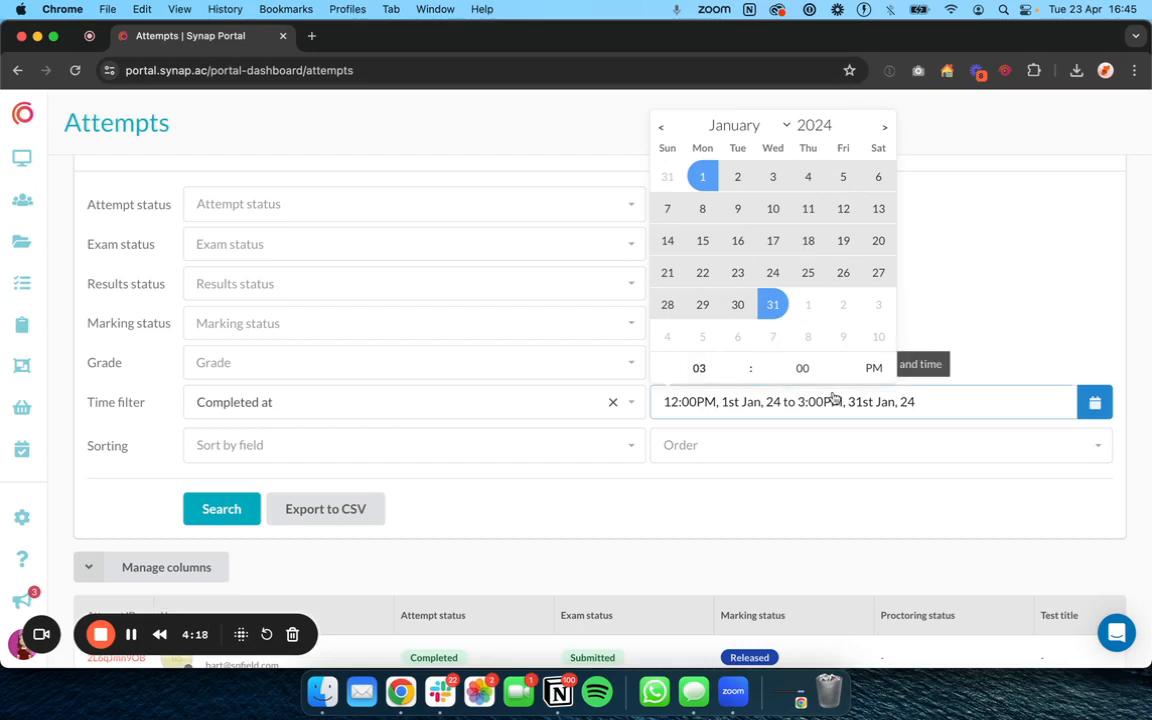
{"action": "left_click", "coordinate": [912, 340]}
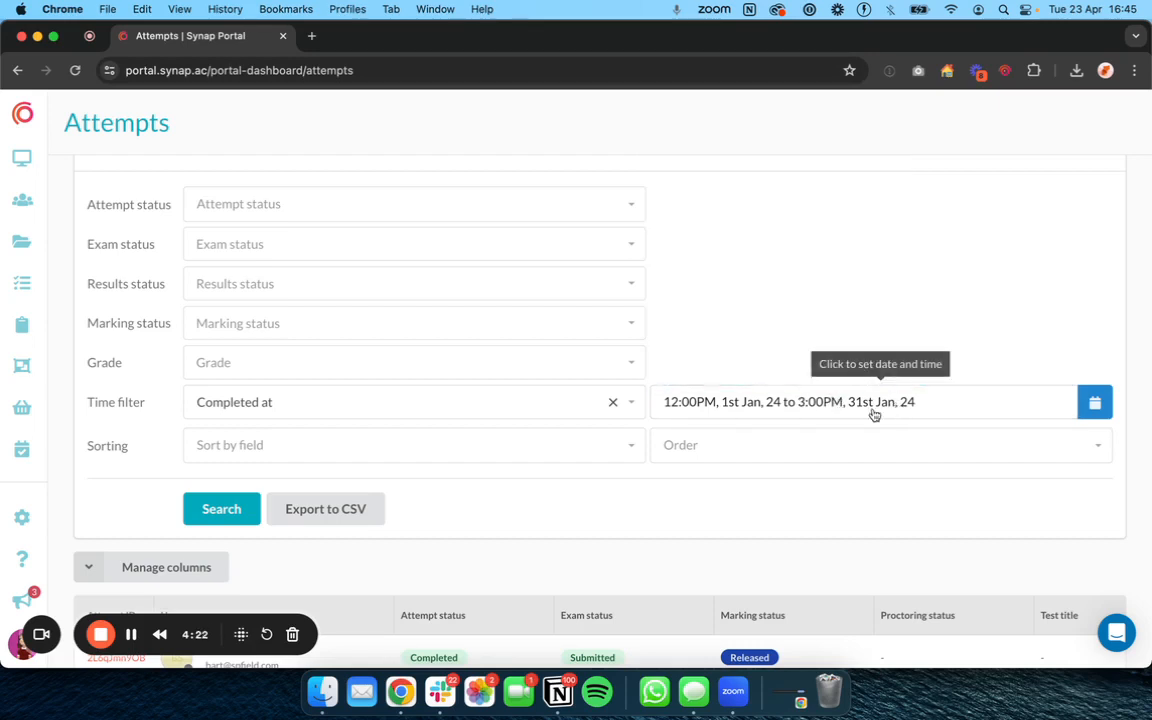
{"action": "scroll", "coordinate": [643, 504], "scroll_direction": "down", "scroll_amount": 2}
{"action": "left_click", "coordinate": [203, 408]}
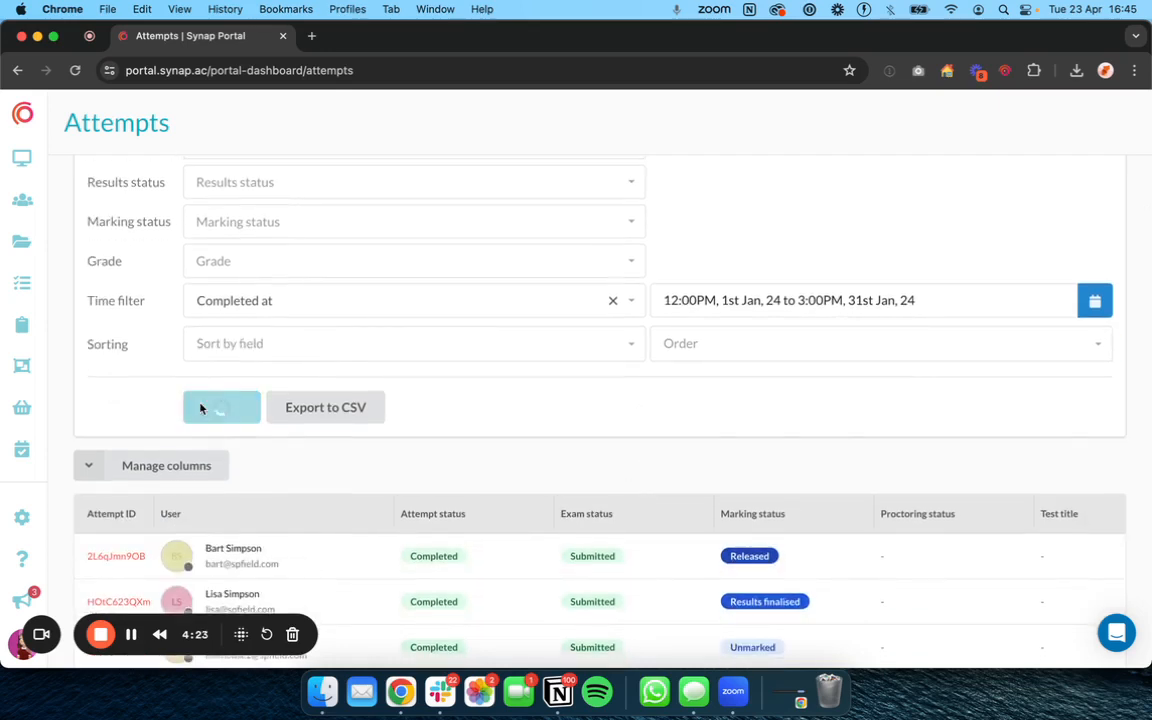
{"action": "triple_click", "coordinate": [412, 607]}
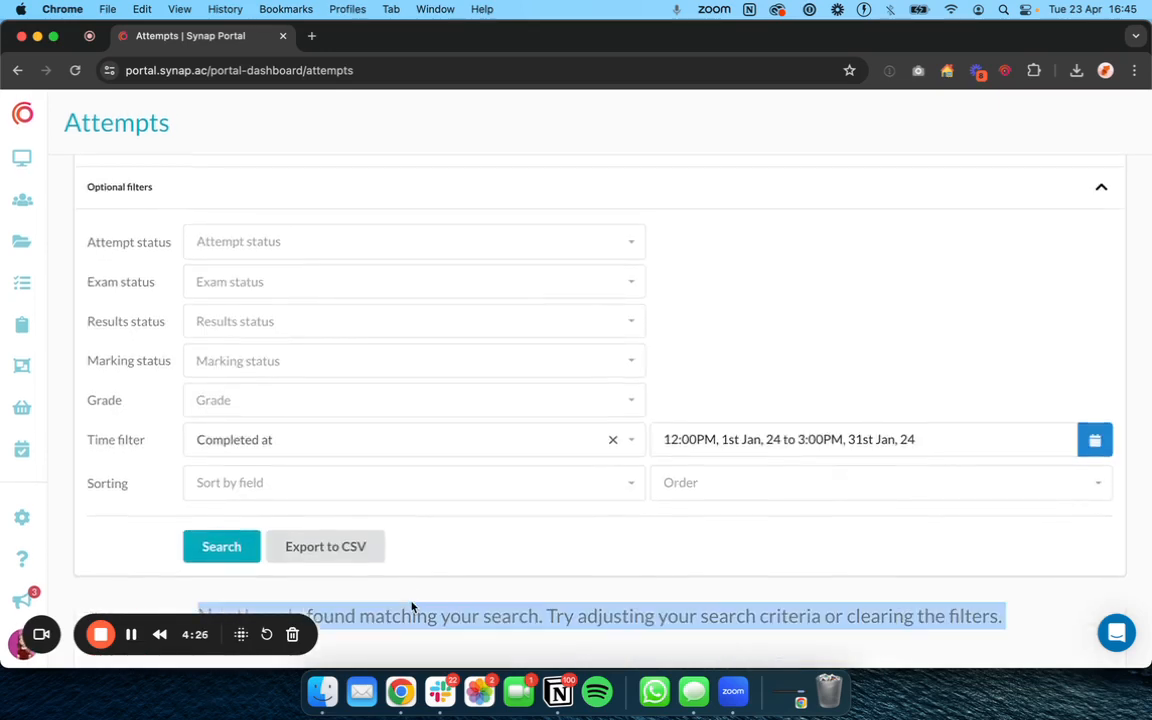
Clear the Completed at selection from the time filter and reload the page to reset the remaining filters.
{"action": "left_click", "coordinate": [613, 440]}
{"action": "left_click", "coordinate": [1005, 440]}
{"action": "left_click", "coordinate": [1005, 368]}
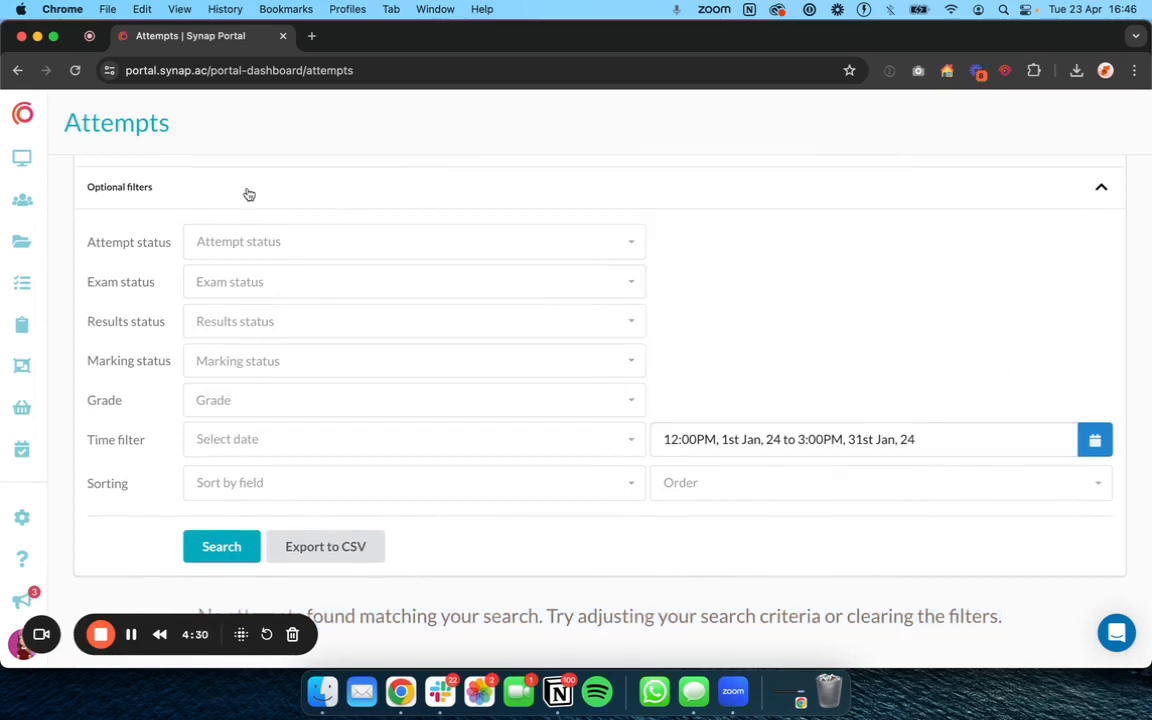
{"action": "scroll", "coordinate": [249, 194], "scroll_direction": "up", "scroll_amount": 2}
{"action": "left_click", "coordinate": [75, 70]}
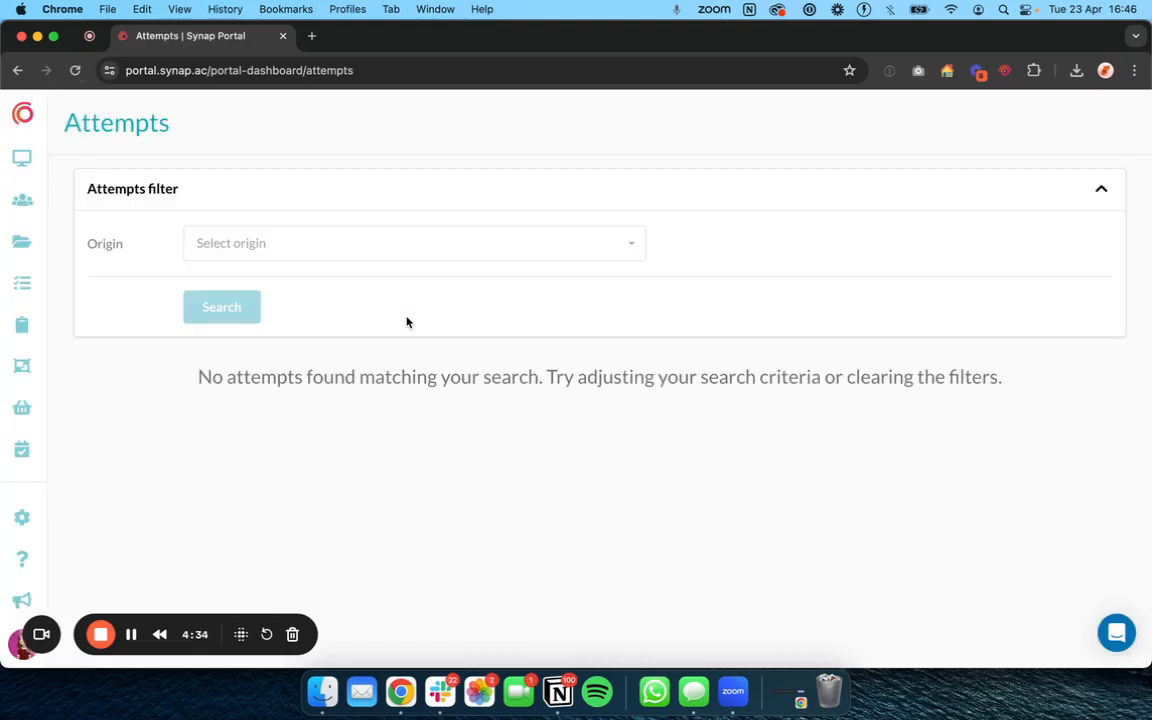
Choose Collection as the attempts' origin, select "Synap - Level 3" and search for its attempts.
{"action": "left_click", "coordinate": [403, 240]}
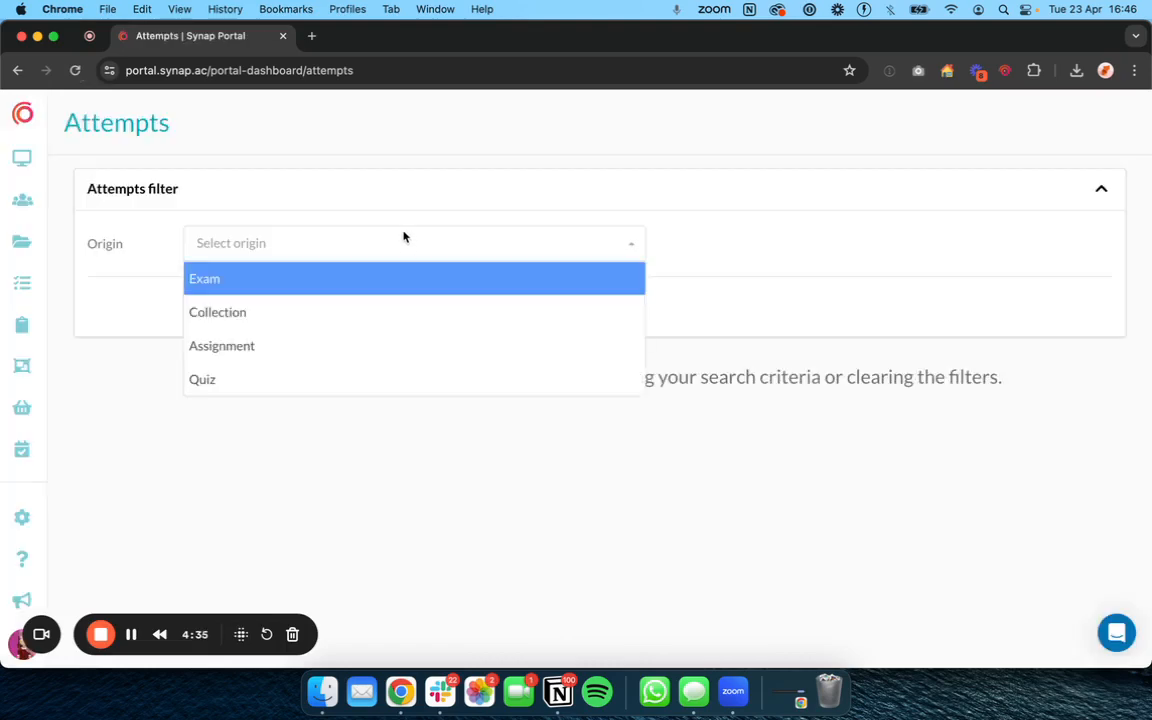
{"action": "left_click", "coordinate": [405, 313]}
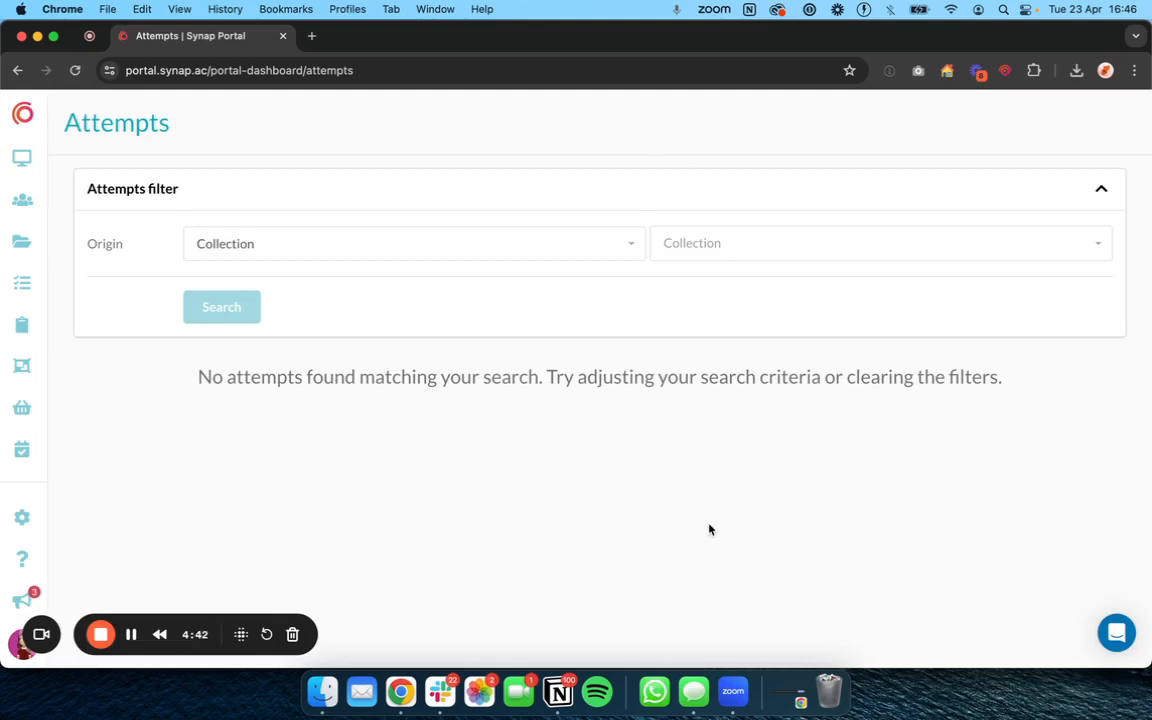
{"action": "left_click", "coordinate": [989, 260]}
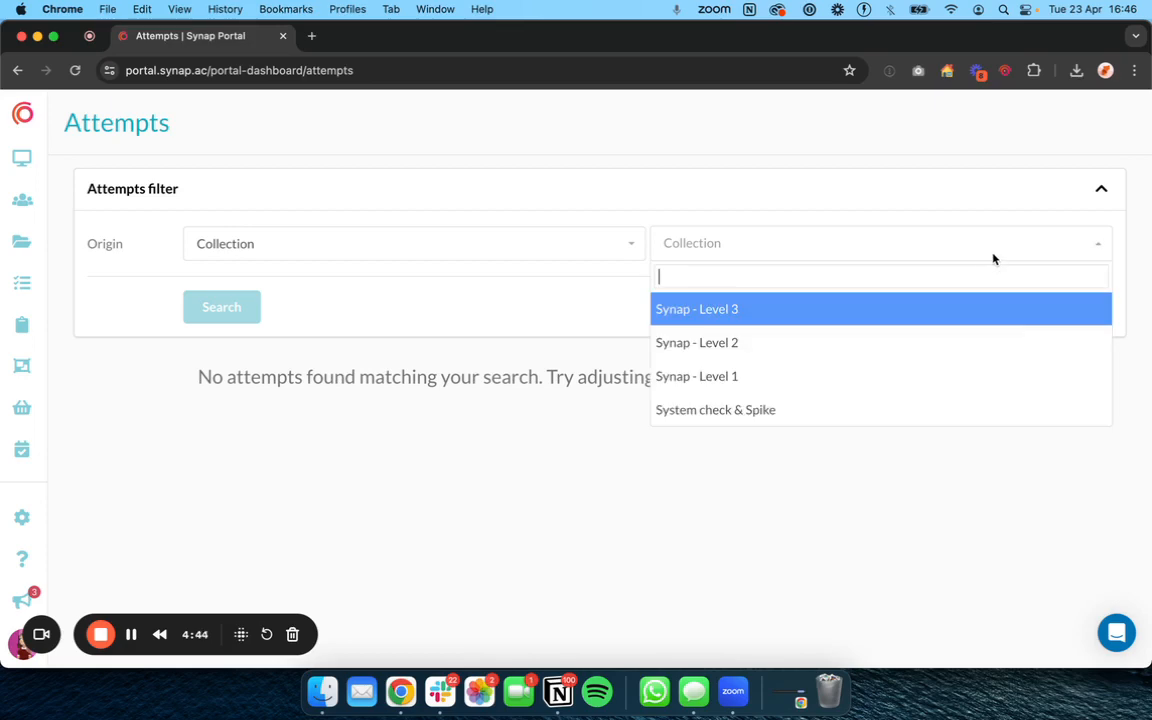
{"action": "left_click", "coordinate": [868, 298]}
{"action": "left_click", "coordinate": [222, 305]}
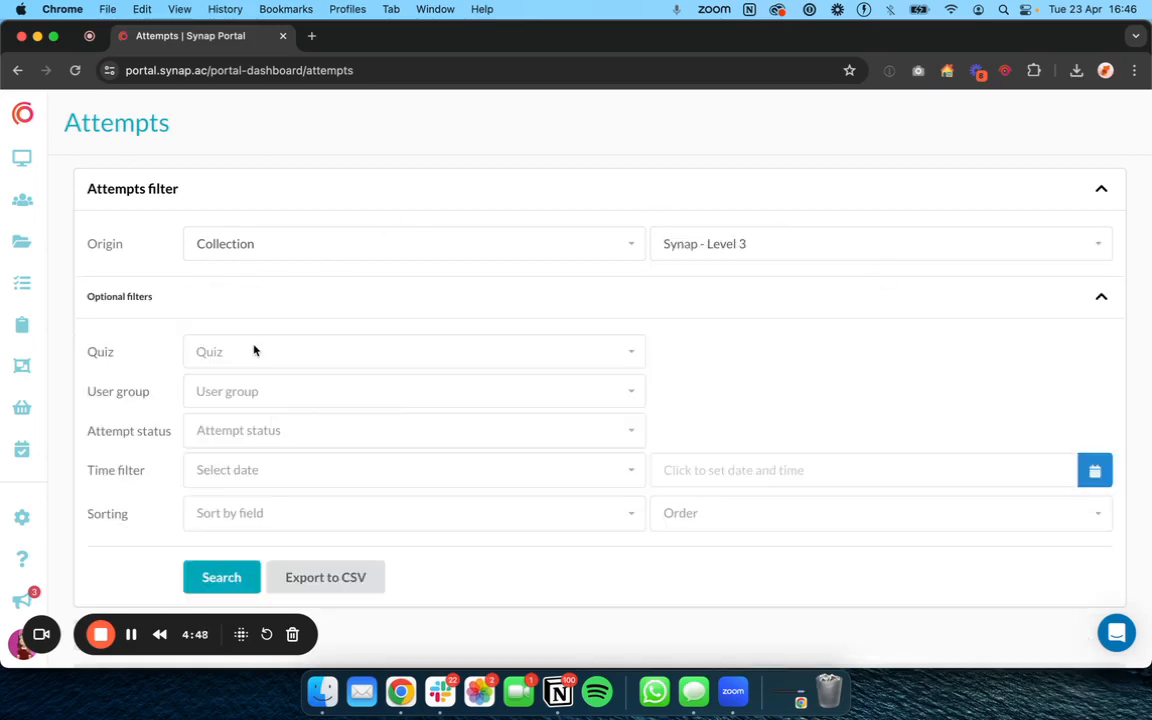
Check the user group options, then filter the collection's attempts by the quiz "Quiz for Analytics" and run the search.
{"action": "scroll", "coordinate": [250, 360], "scroll_direction": "down", "scroll_amount": 1}
{"action": "left_click", "coordinate": [247, 370]}
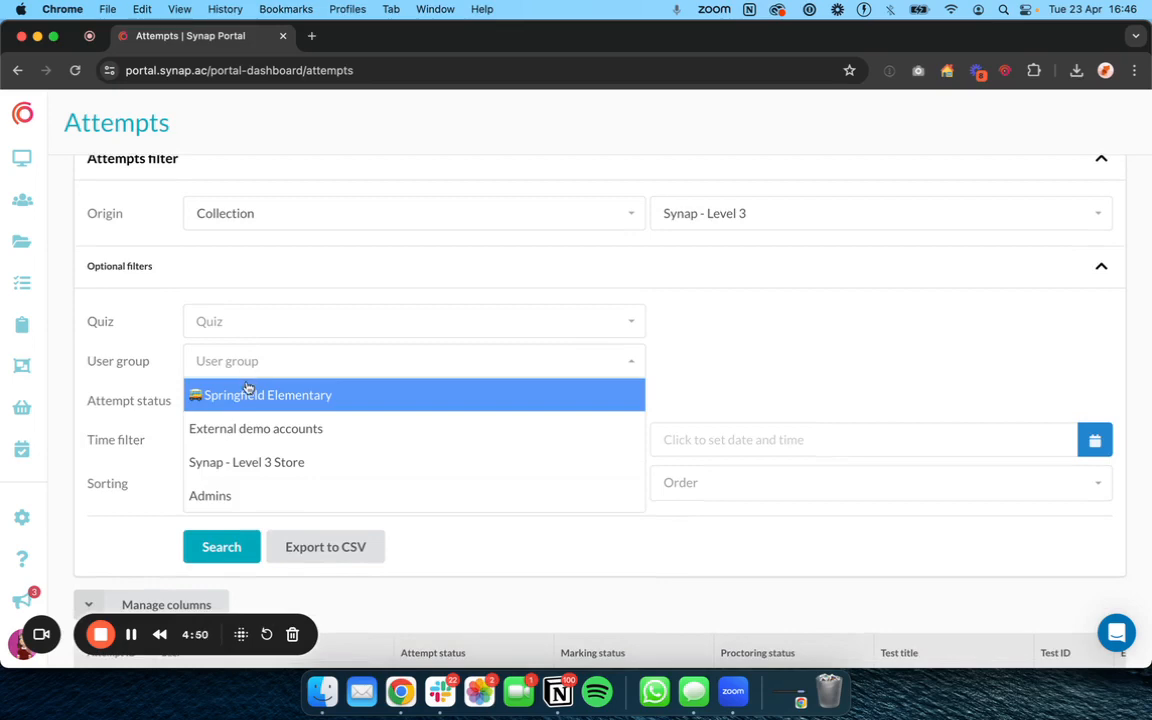
{"action": "left_click", "coordinate": [250, 315]}
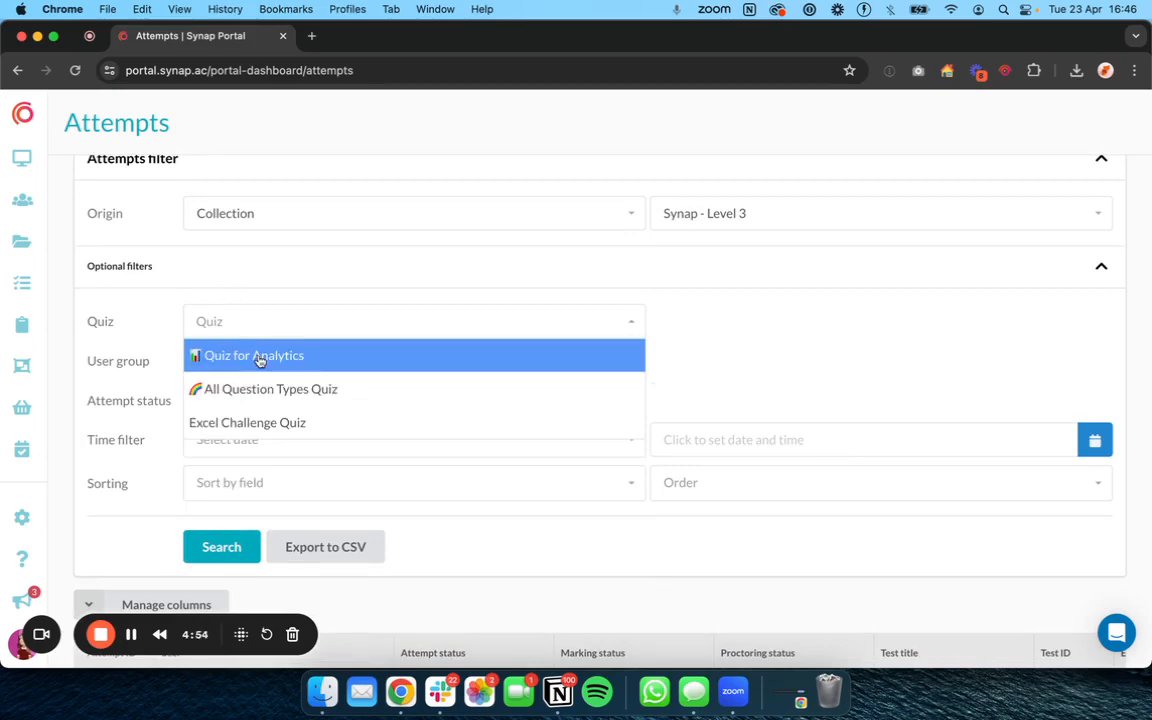
{"action": "left_click", "coordinate": [259, 358]}
{"action": "left_click", "coordinate": [230, 540]}
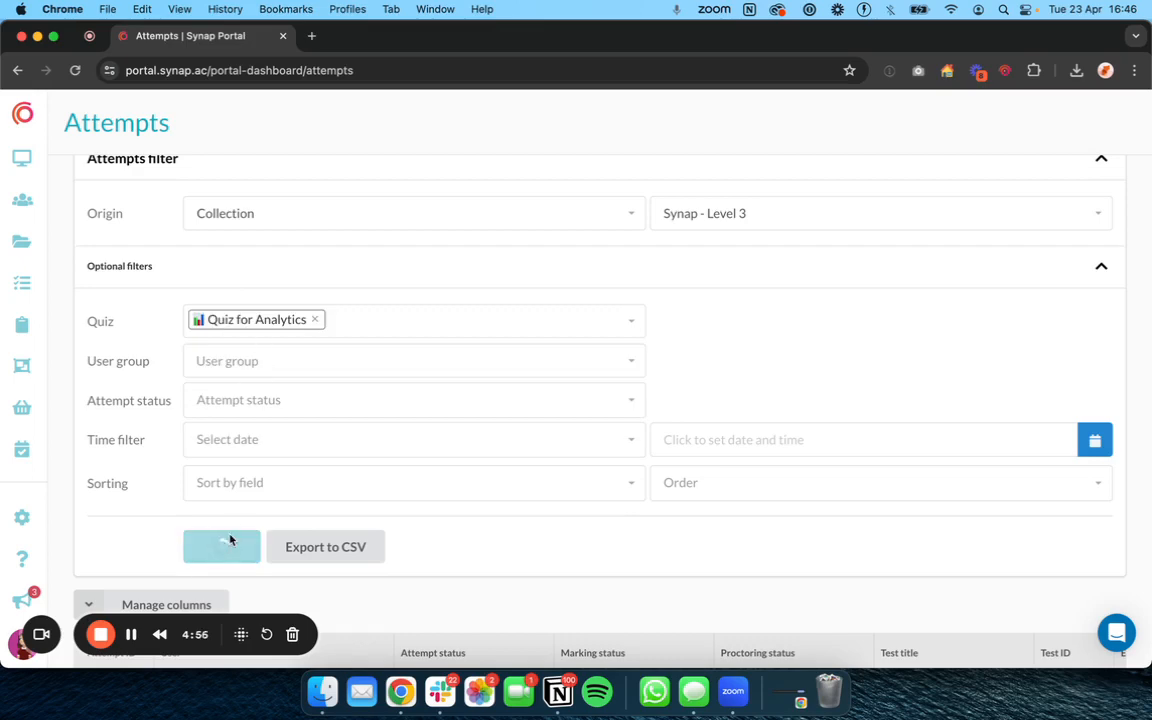
Look through the Quiz for Analytics attempts in the results table, then return to the Attempts page from a user's profile.
{"action": "scroll", "coordinate": [229, 538], "scroll_direction": "down", "scroll_amount": 5}
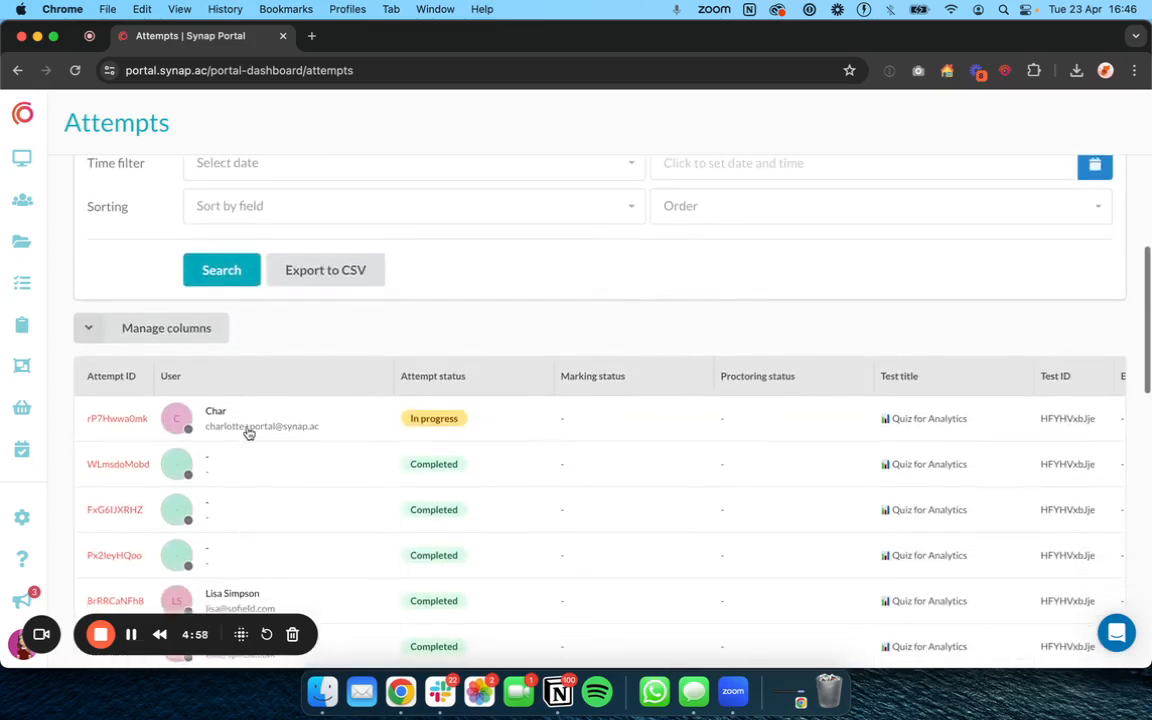
{"action": "scroll", "coordinate": [248, 432], "scroll_direction": "down", "scroll_amount": 10}
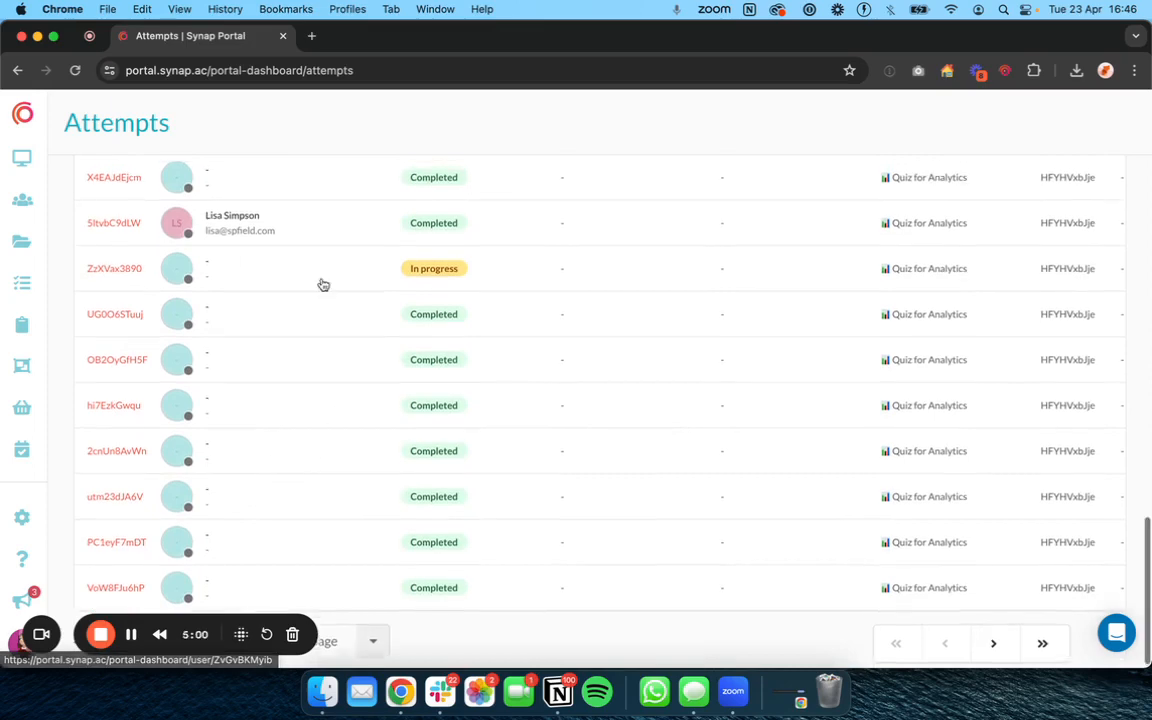
{"action": "scroll", "coordinate": [323, 285], "scroll_direction": "up", "scroll_amount": 1}
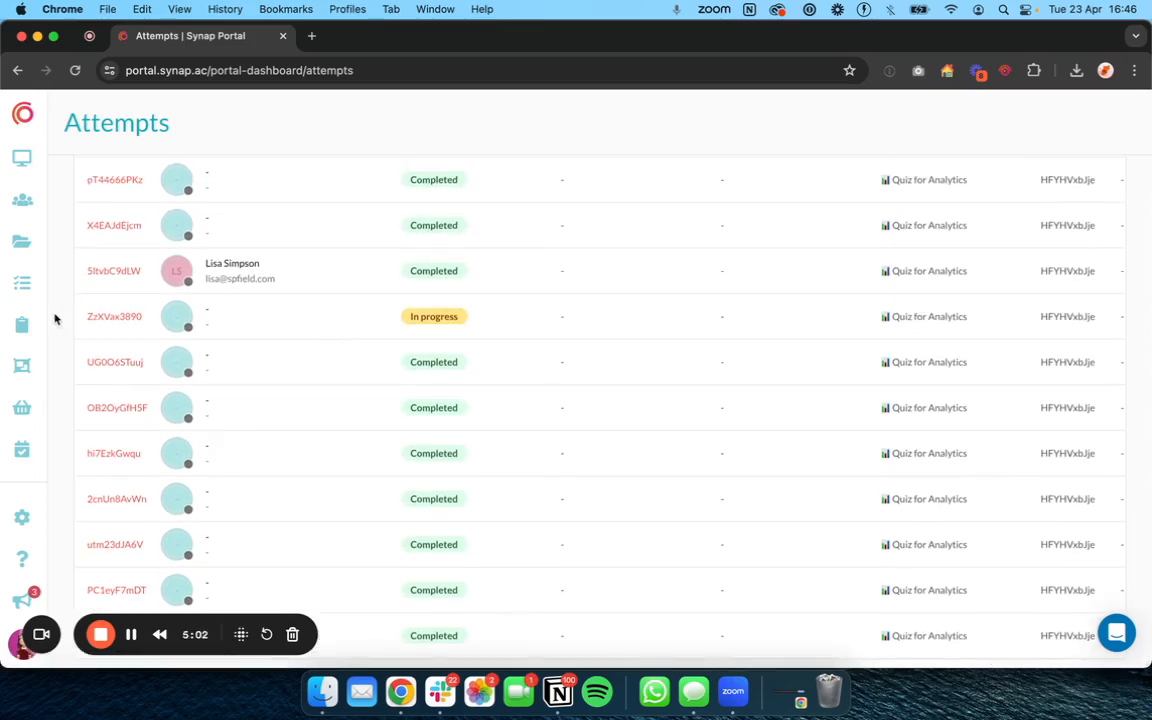
{"action": "left_click_drag", "start_coordinate": [65, 316], "coordinate": [259, 404]}
{"action": "left_click", "coordinate": [259, 404]}
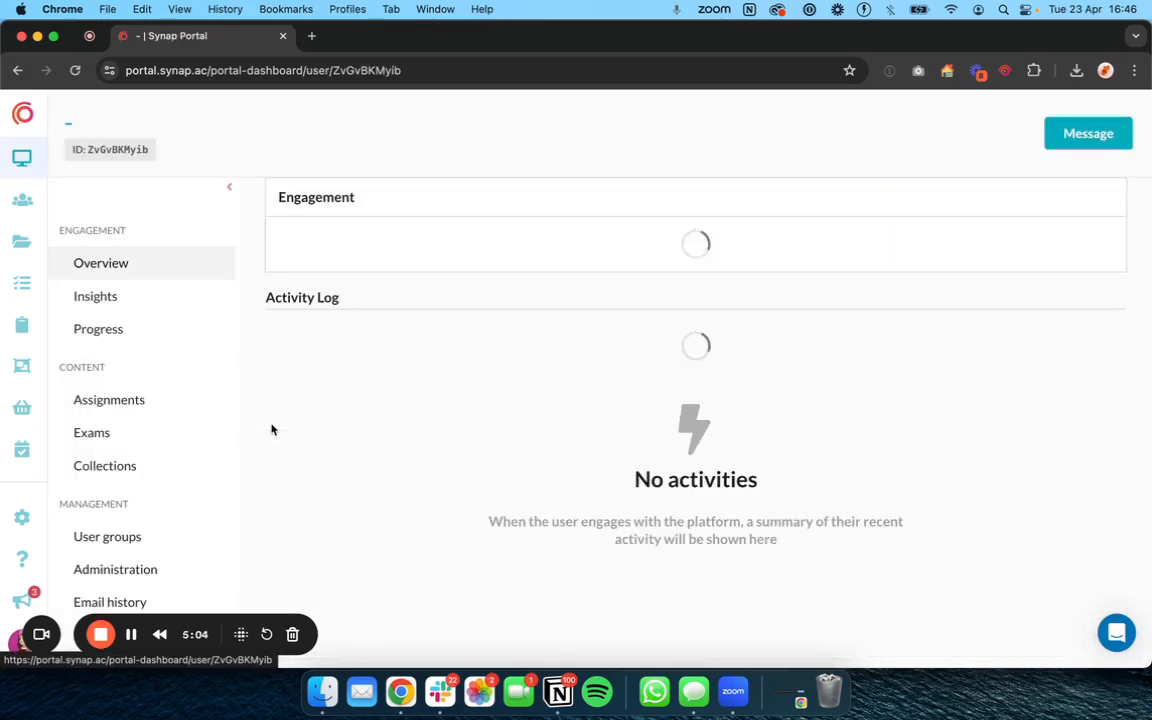
{"action": "left_click", "coordinate": [17, 70]}
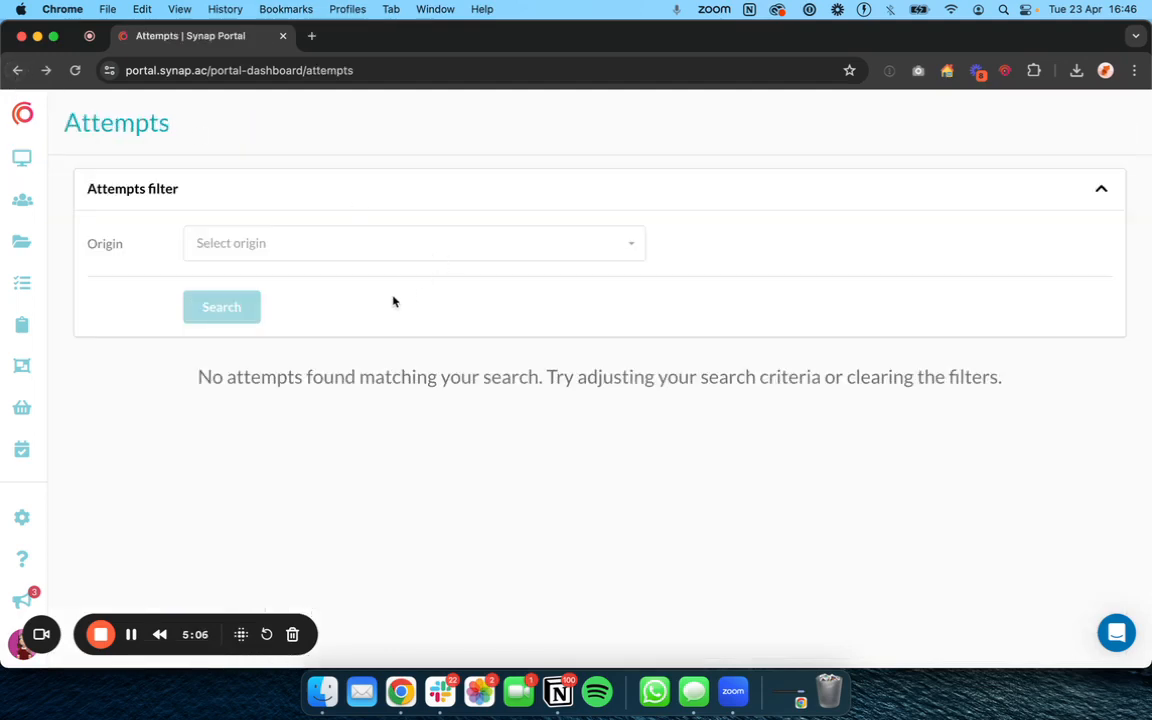
Select the collection "Synap - Level 3" as the attempts' origin again and search to bring up its optional filters.
{"action": "left_click", "coordinate": [391, 252]}
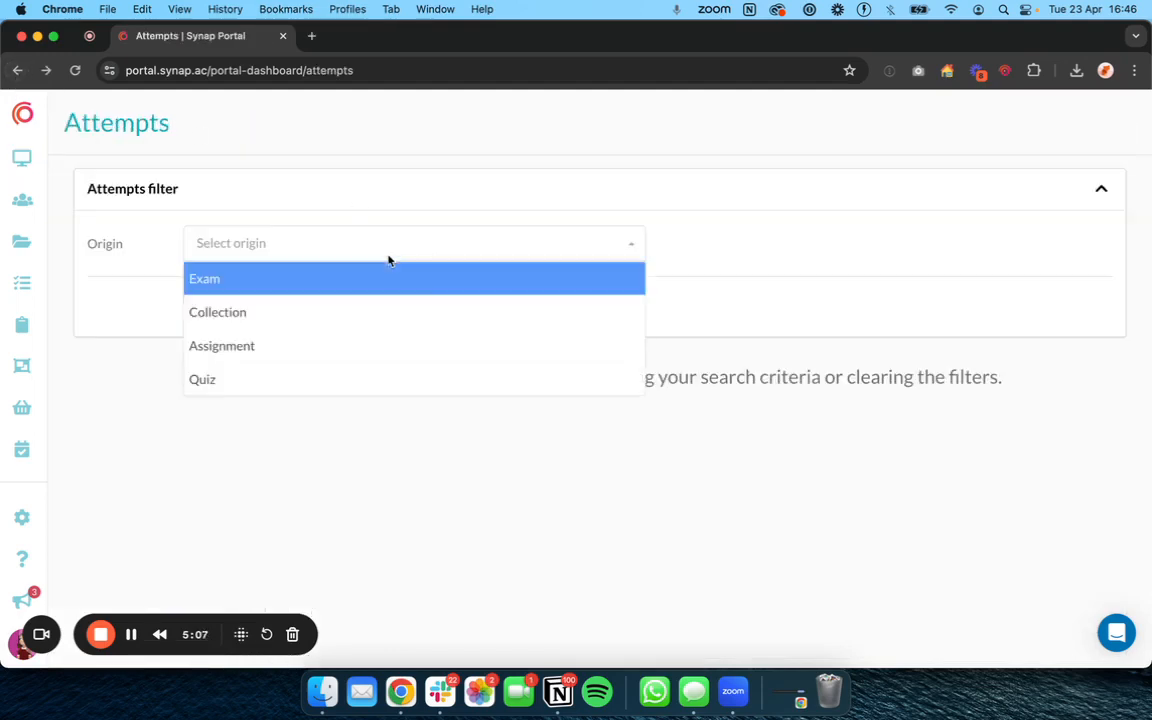
{"action": "left_click", "coordinate": [377, 316]}
{"action": "left_click", "coordinate": [774, 248]}
{"action": "left_click", "coordinate": [753, 310]}
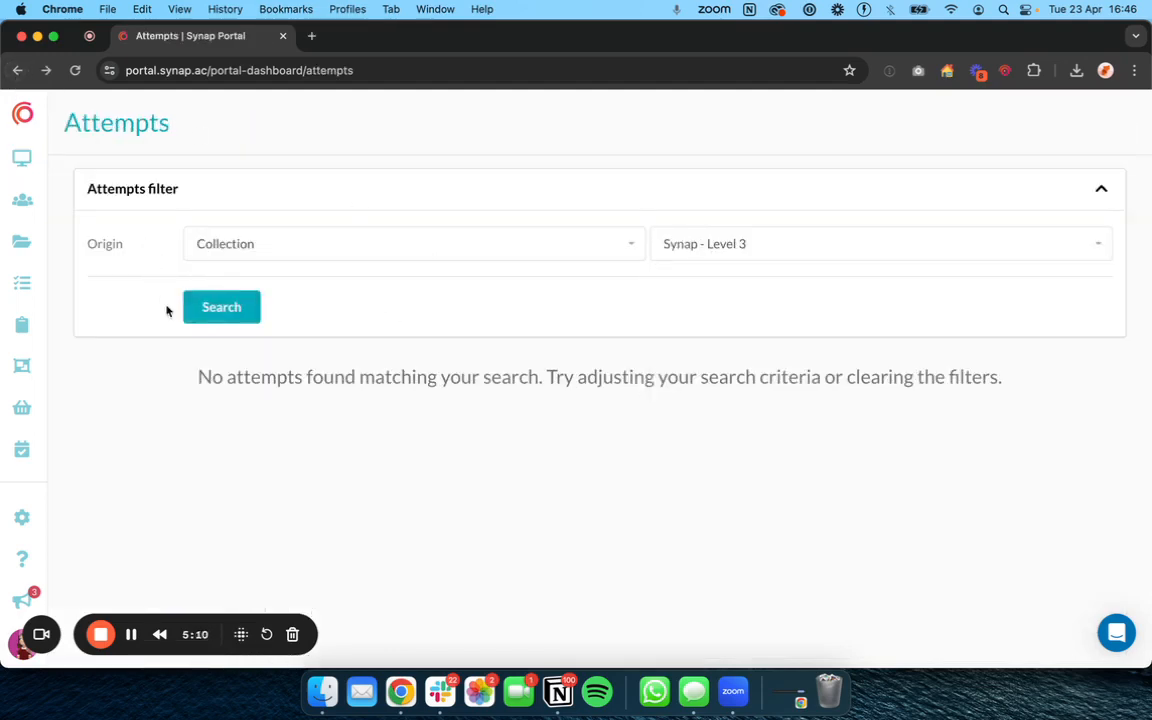
{"action": "left_click", "coordinate": [211, 314]}
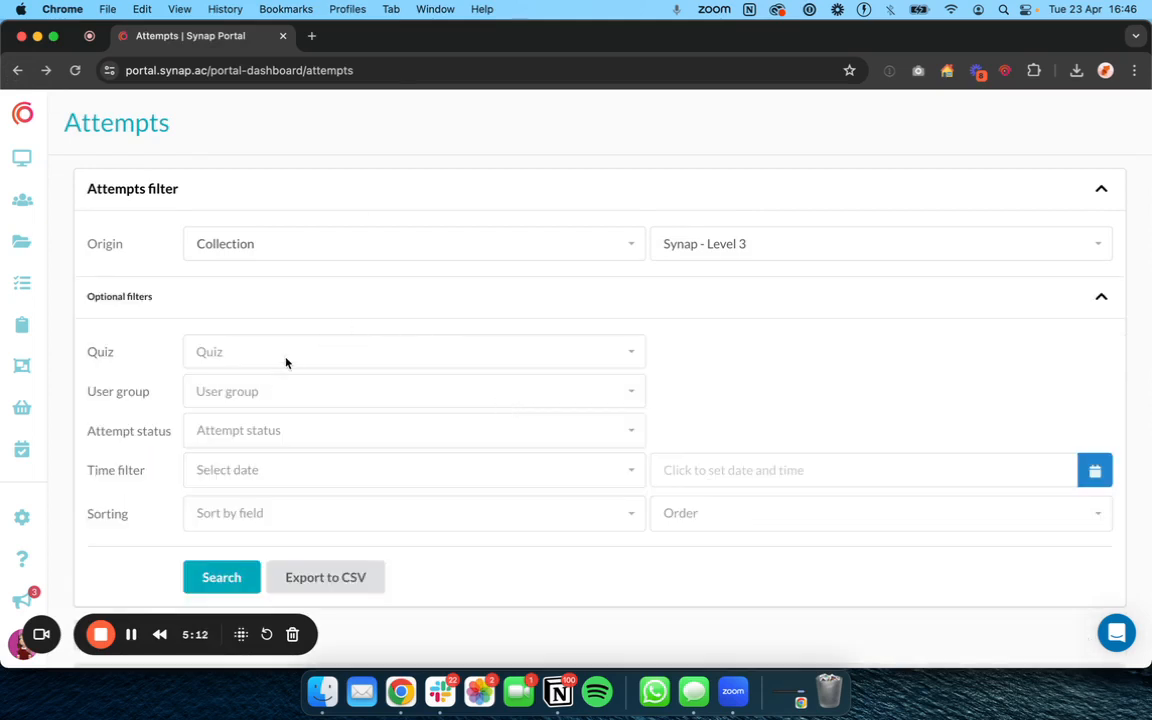
Filter the attempts by the quiz "Quiz for Analytics" and the user groups Springfield Elementary and External demo accounts.
{"action": "left_click", "coordinate": [286, 362]}
{"action": "left_click", "coordinate": [289, 390]}
{"action": "left_click", "coordinate": [286, 396]}
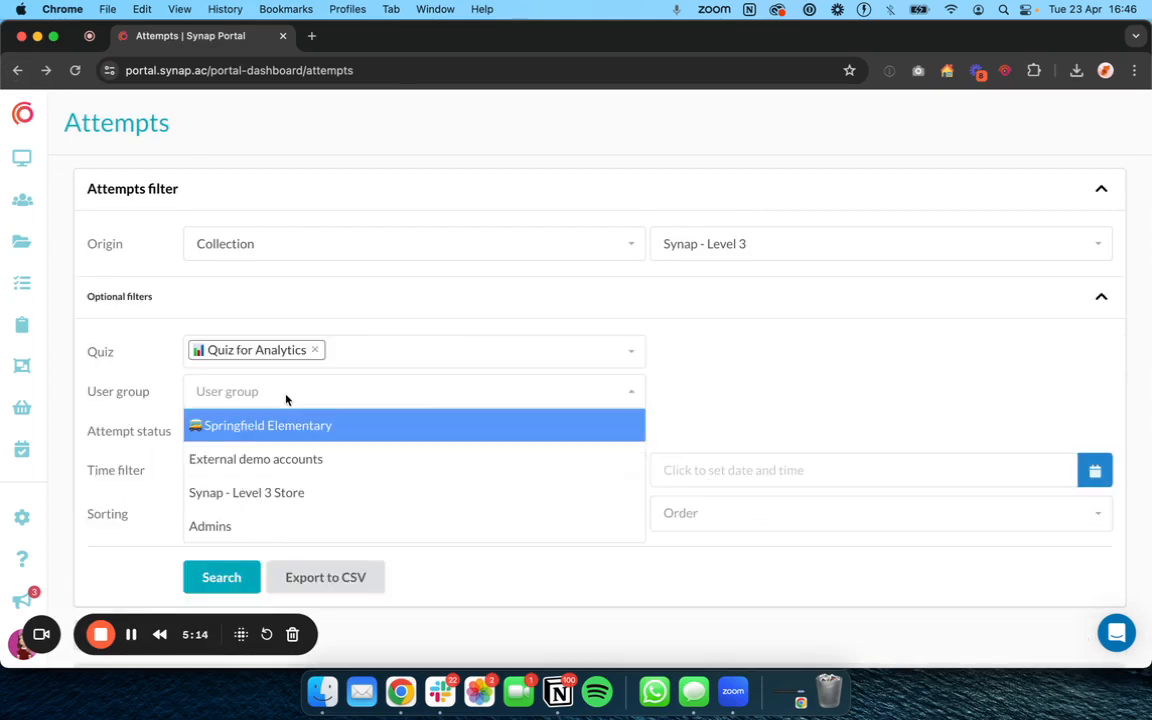
{"action": "left_click", "coordinate": [294, 429]}
{"action": "left_click", "coordinate": [424, 398]}
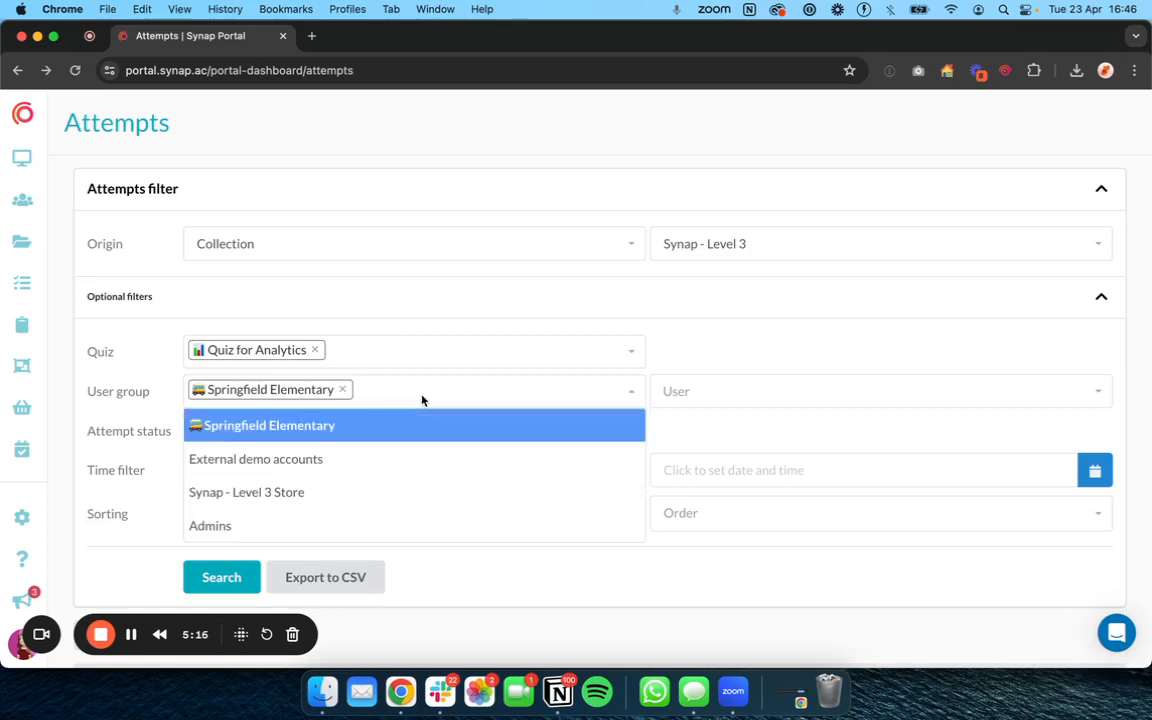
{"action": "scroll", "coordinate": [375, 494], "scroll_direction": "down", "scroll_amount": 2}
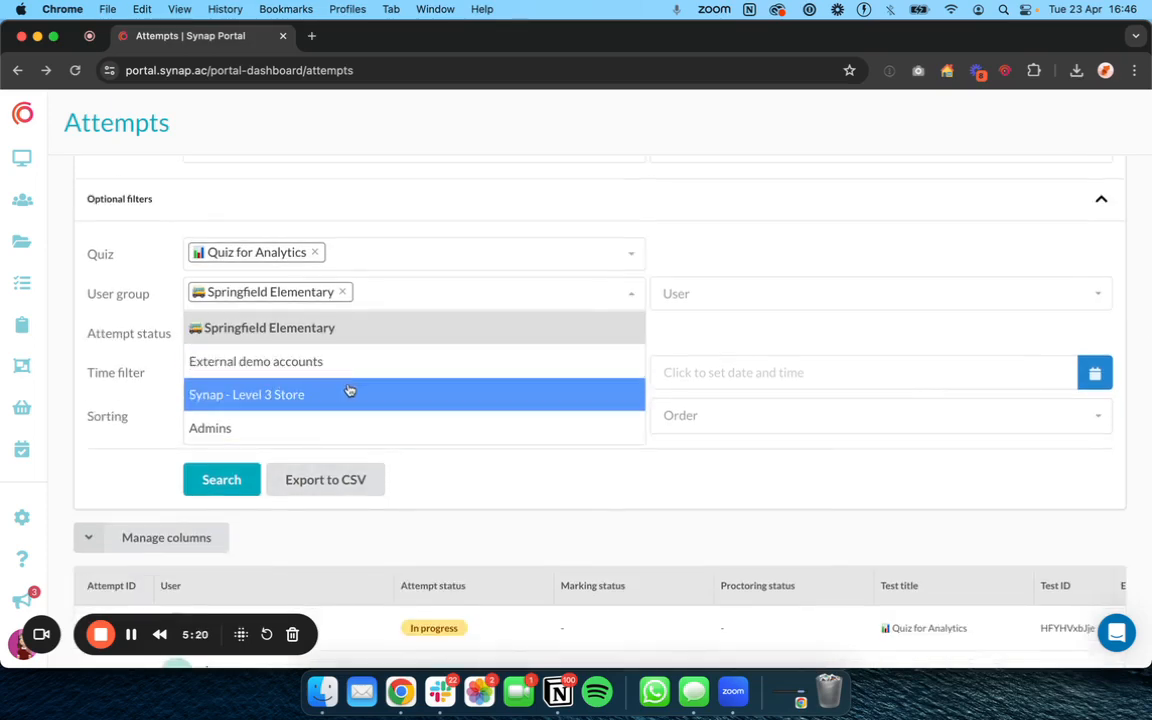
{"action": "left_click", "coordinate": [360, 362]}
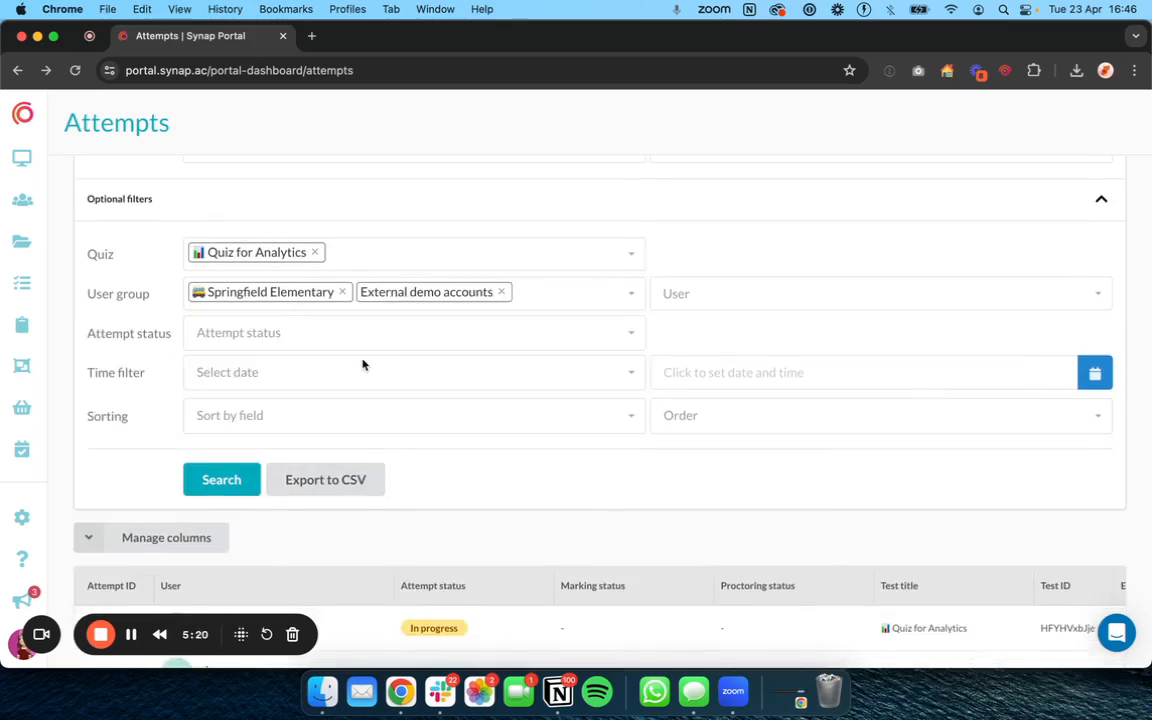
Add the first two listed users of the chosen groups to the user filter.
{"action": "left_click", "coordinate": [698, 296]}
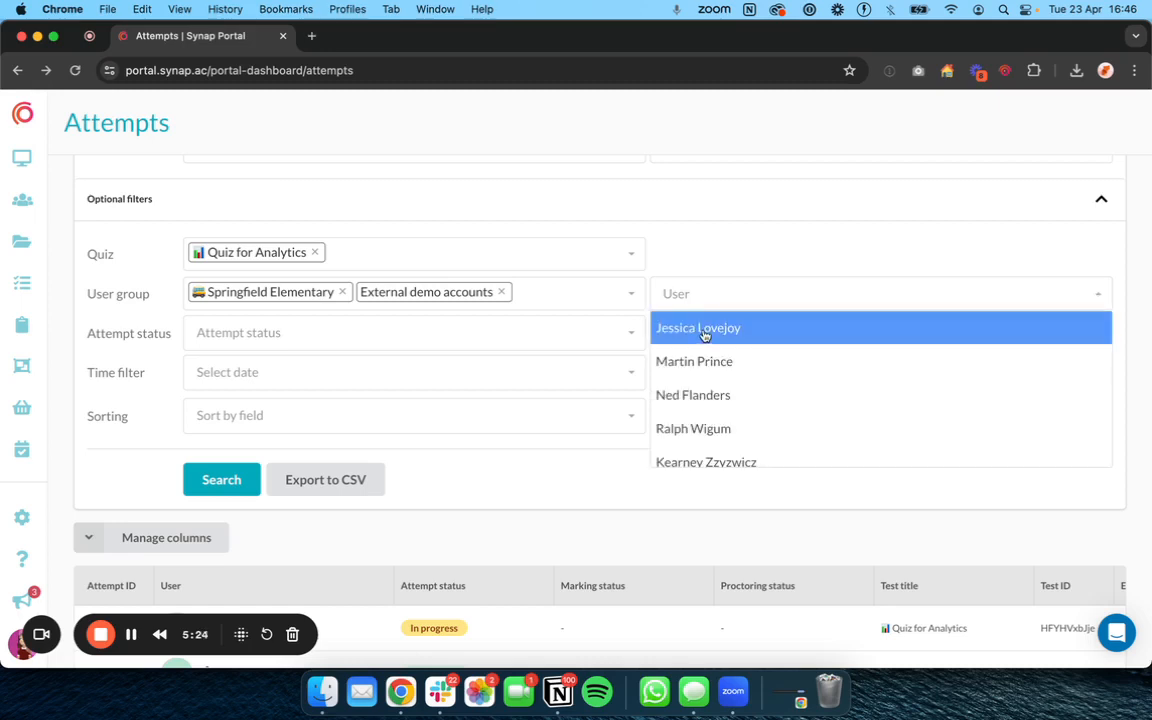
{"action": "left_click", "coordinate": [704, 333]}
{"action": "left_click", "coordinate": [809, 298]}
{"action": "left_click", "coordinate": [785, 364]}
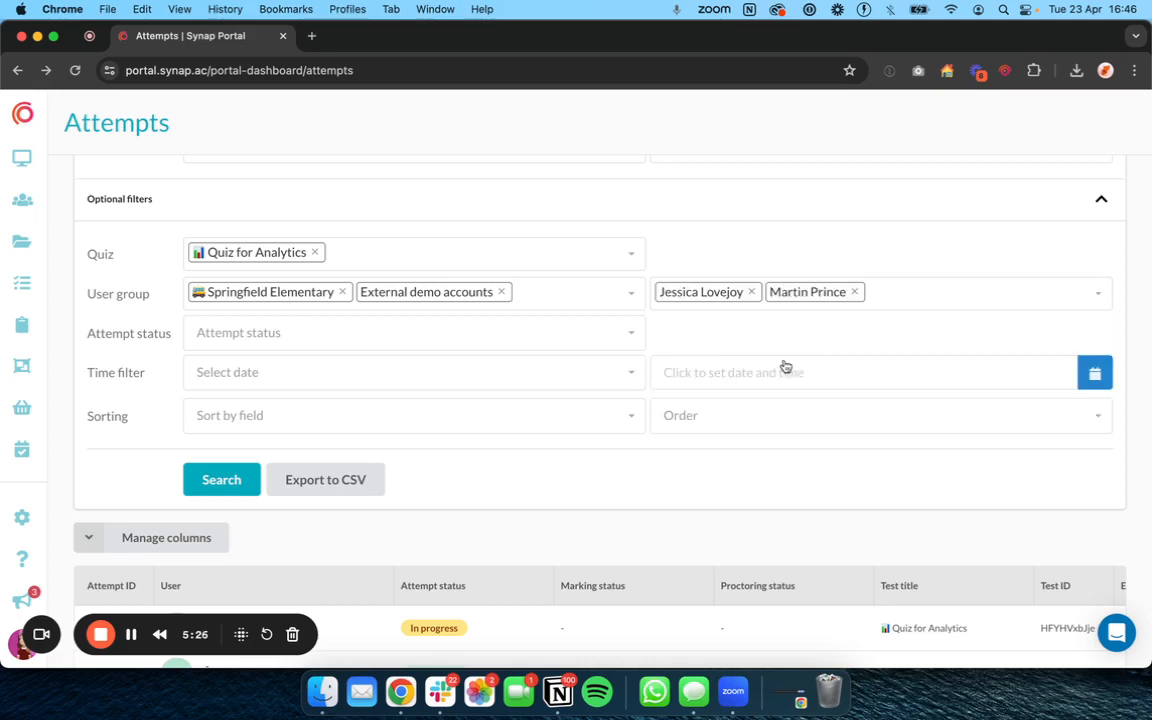
{"action": "scroll", "coordinate": [785, 366], "scroll_direction": "down", "scroll_amount": 4}
{"action": "scroll", "coordinate": [653, 290], "scroll_direction": "up", "scroll_amount": 5}
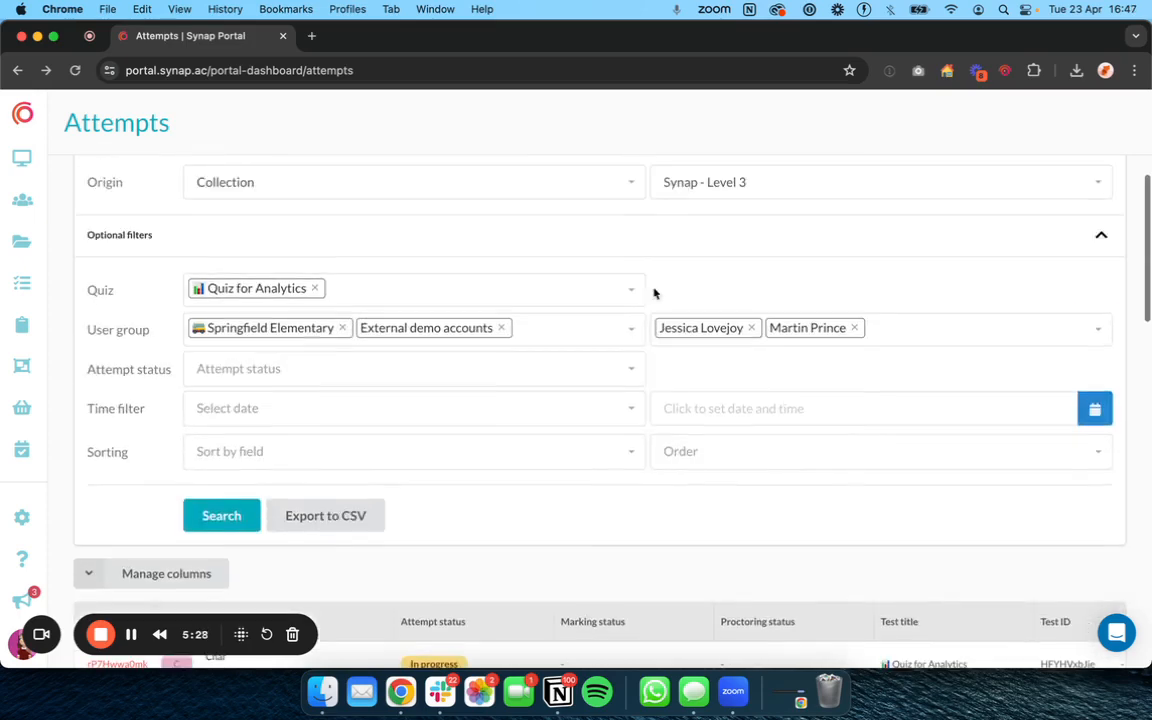
Check the attempt status options, then set the sorting field to Score and view its order choices.
{"action": "left_click", "coordinate": [304, 380]}
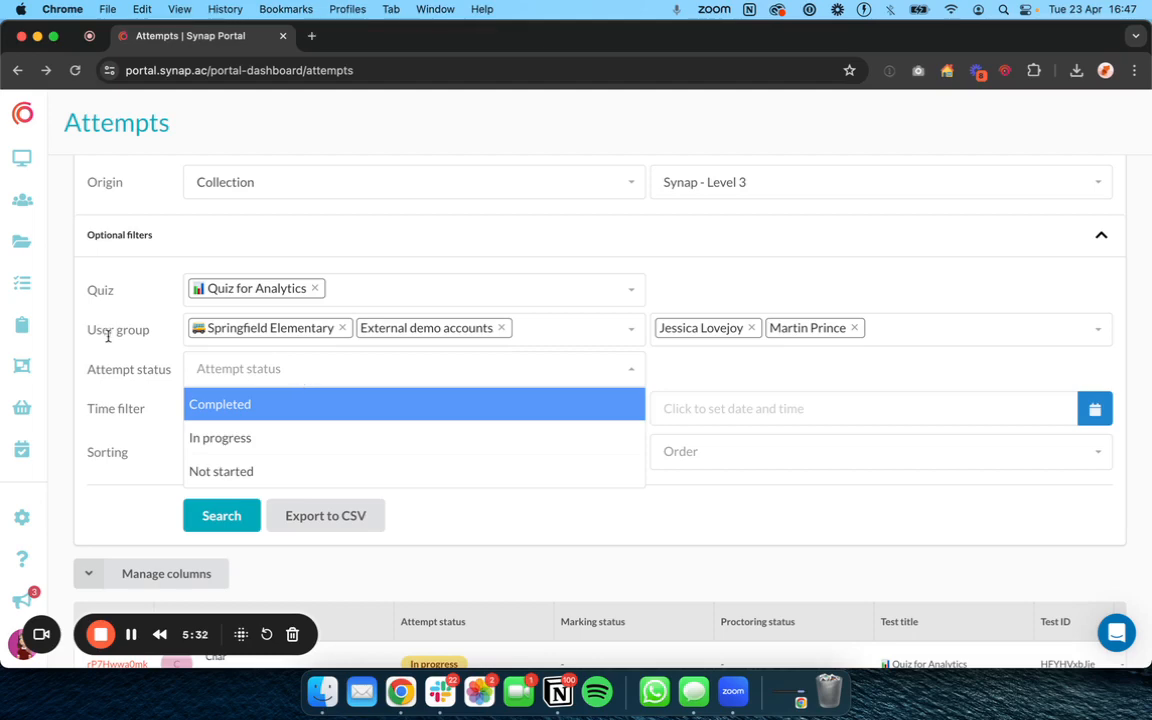
{"action": "left_click_drag", "start_coordinate": [85, 372], "coordinate": [200, 375]}
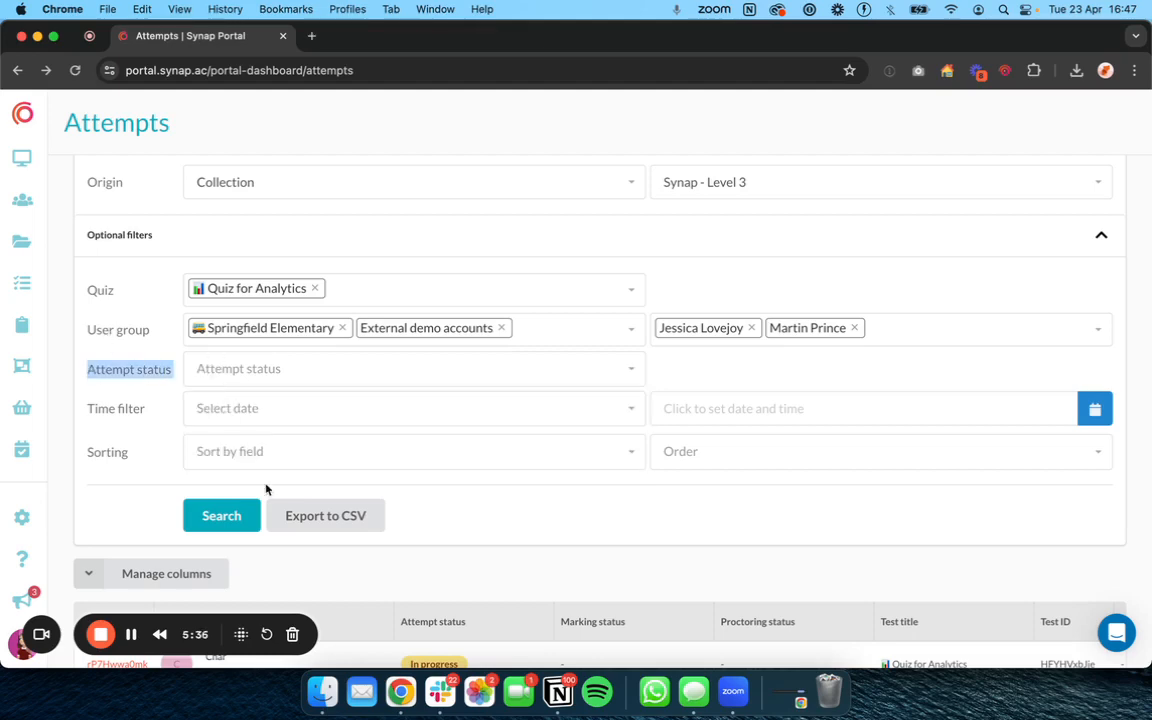
{"action": "left_click", "coordinate": [308, 445]}
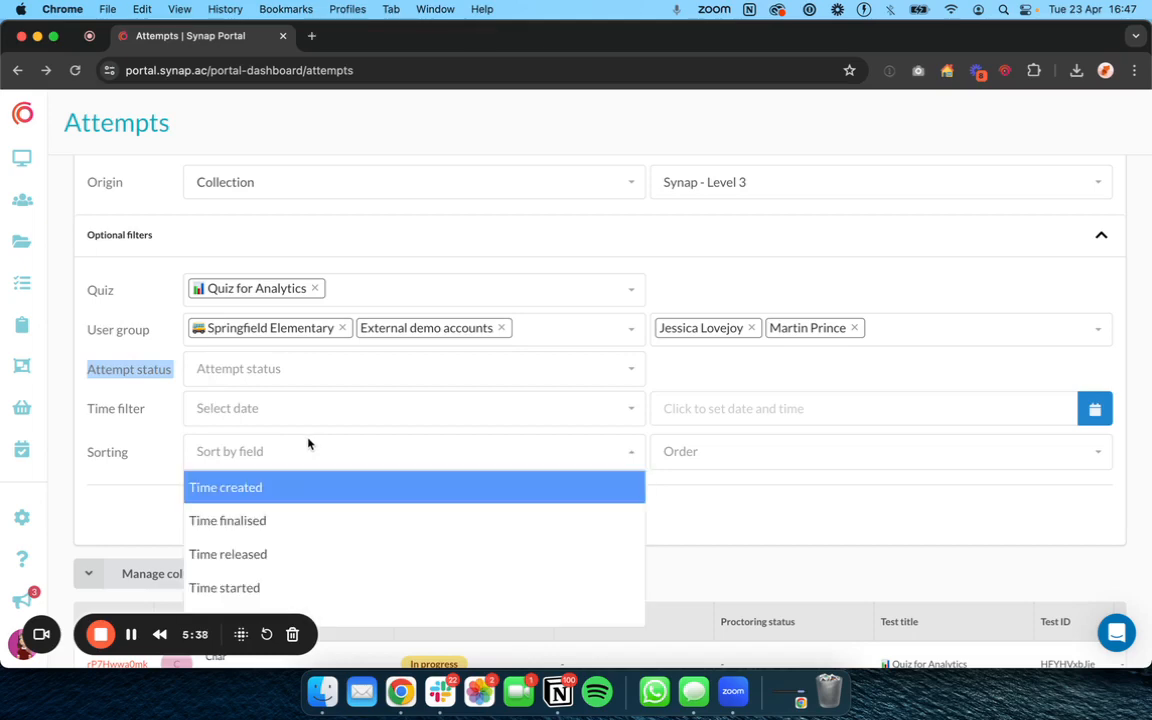
{"action": "scroll", "coordinate": [321, 486], "scroll_direction": "down", "scroll_amount": 1}
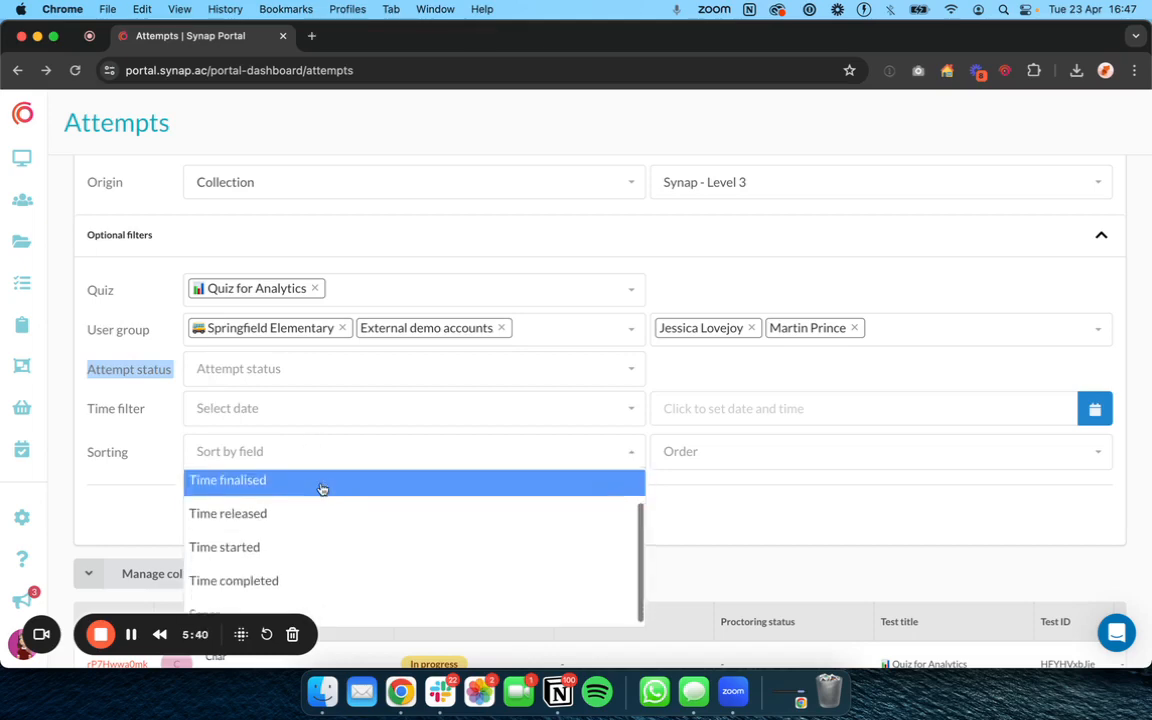
{"action": "scroll", "coordinate": [309, 527], "scroll_direction": "down", "scroll_amount": 2}
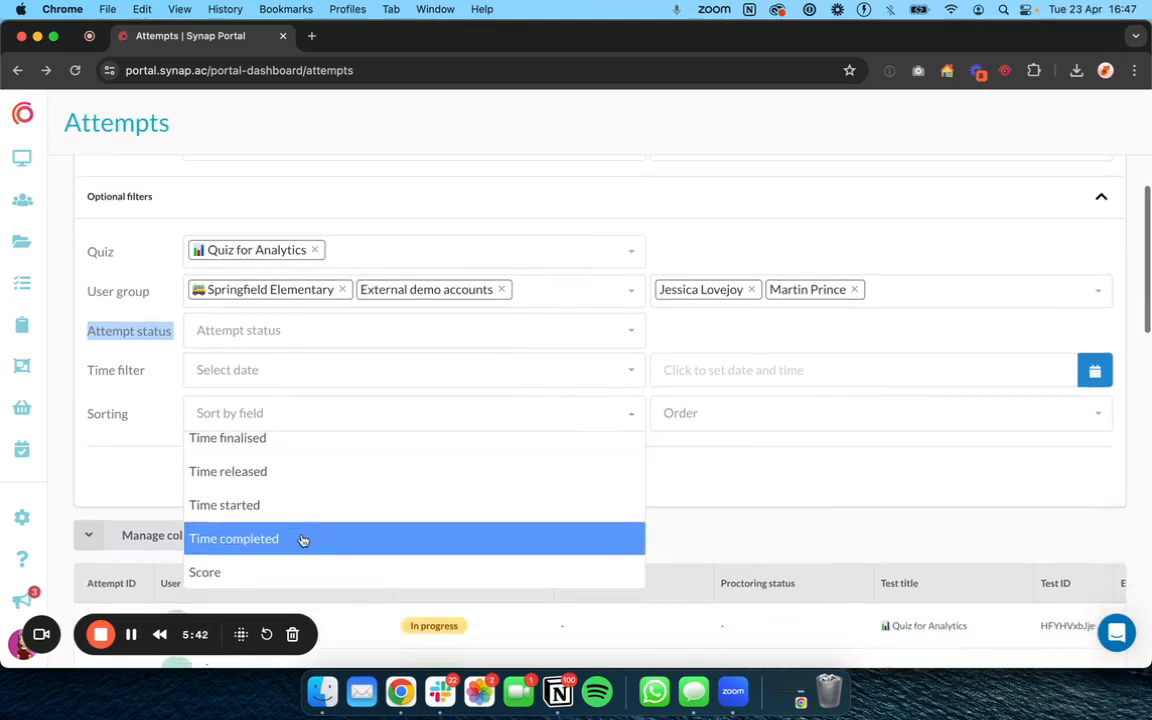
{"action": "left_click", "coordinate": [284, 571]}
{"action": "left_click", "coordinate": [721, 414]}
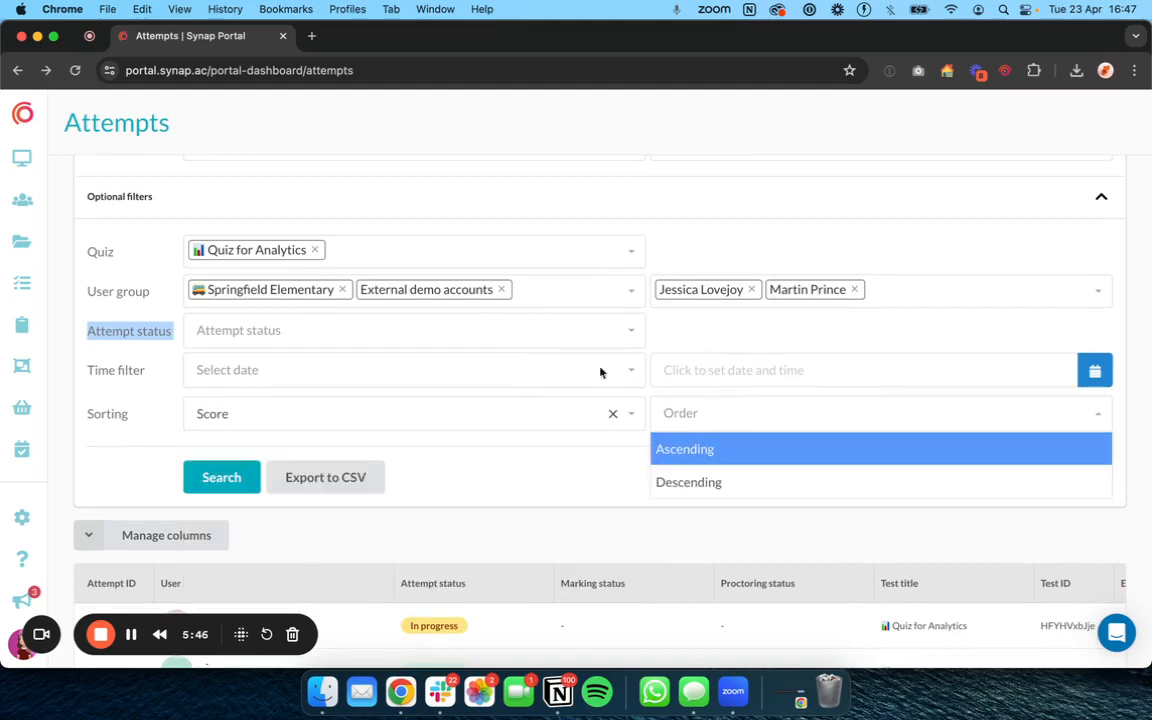
{"action": "left_click", "coordinate": [468, 379]}
{"action": "left_click", "coordinate": [200, 368]}
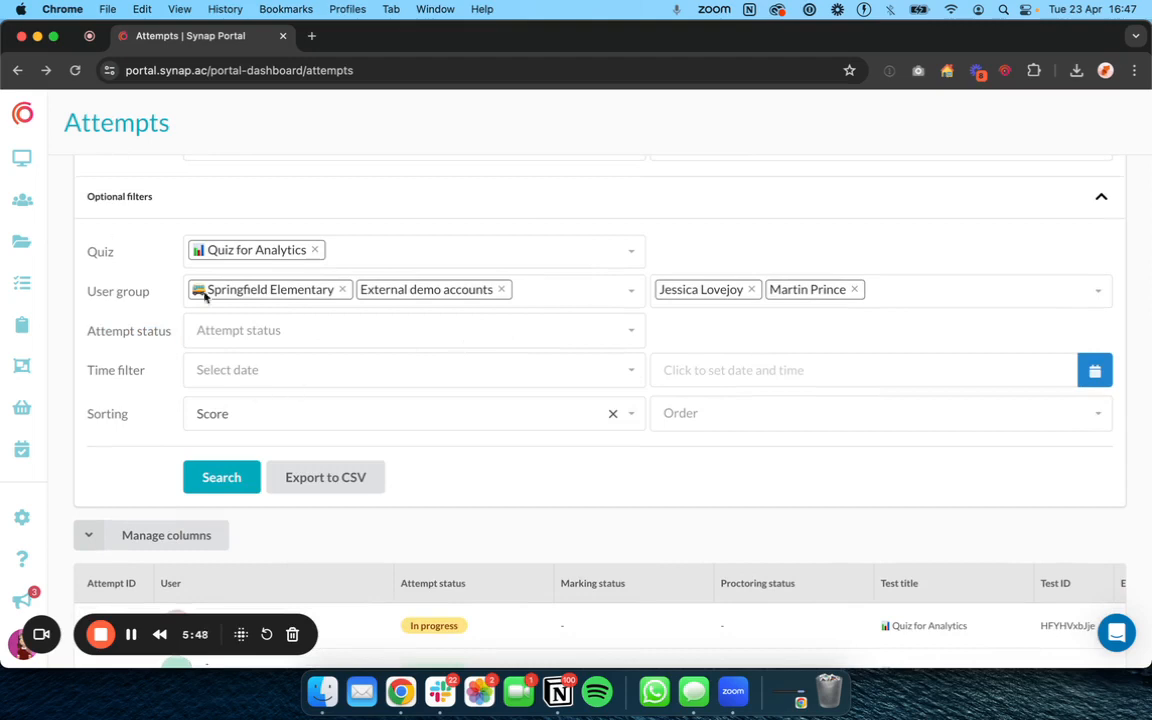
{"action": "scroll", "coordinate": [249, 303], "scroll_direction": "up", "scroll_amount": 2}
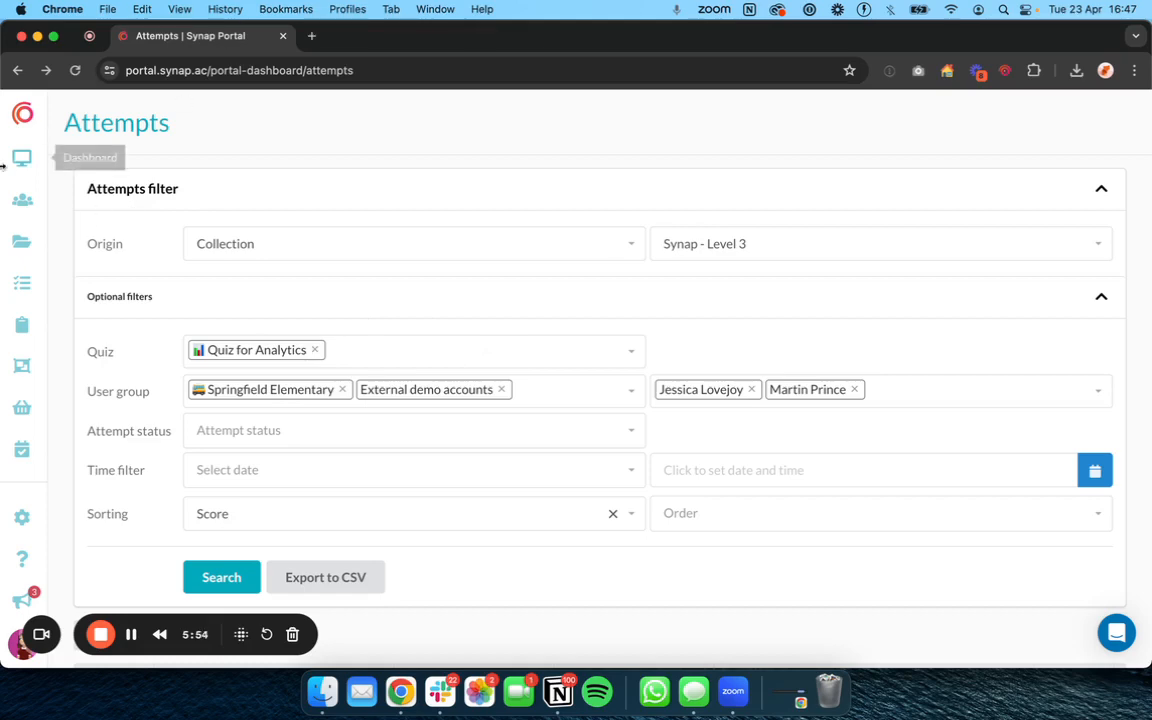
Open the attempts section of the active Product Knowledge assignment and look at its preset origin.
{"action": "left_click", "coordinate": [22, 200]}
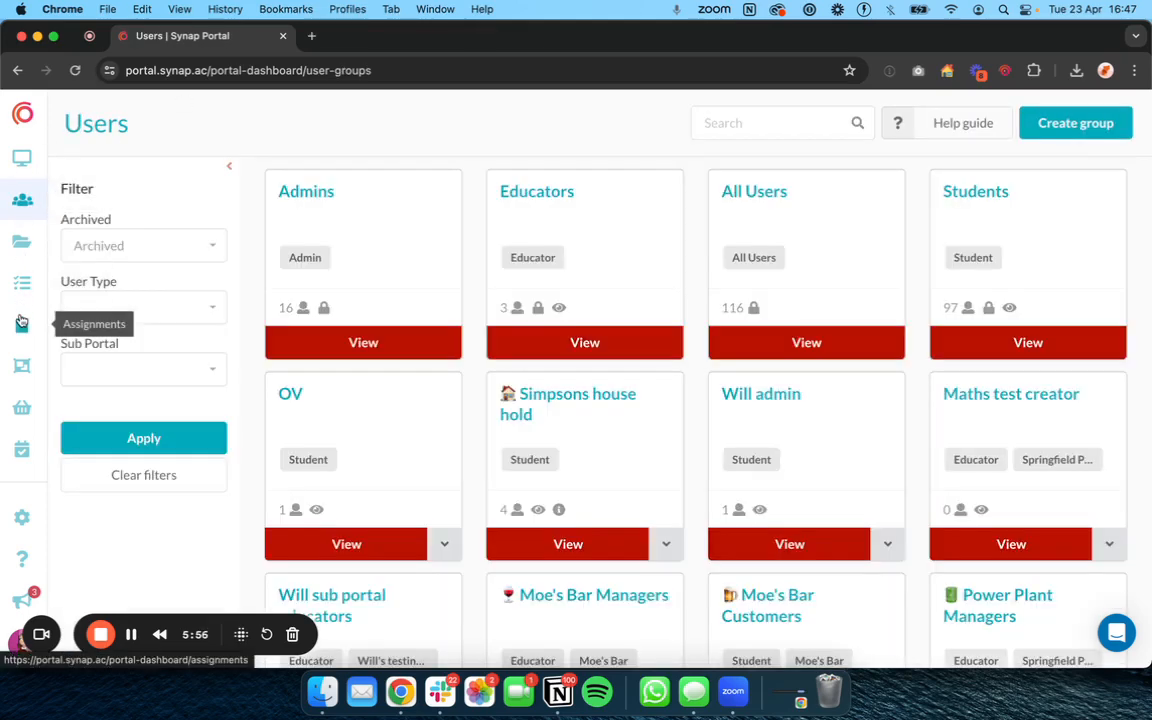
{"action": "left_click", "coordinate": [22, 322]}
{"action": "scroll", "coordinate": [807, 460], "scroll_direction": "down", "scroll_amount": 5}
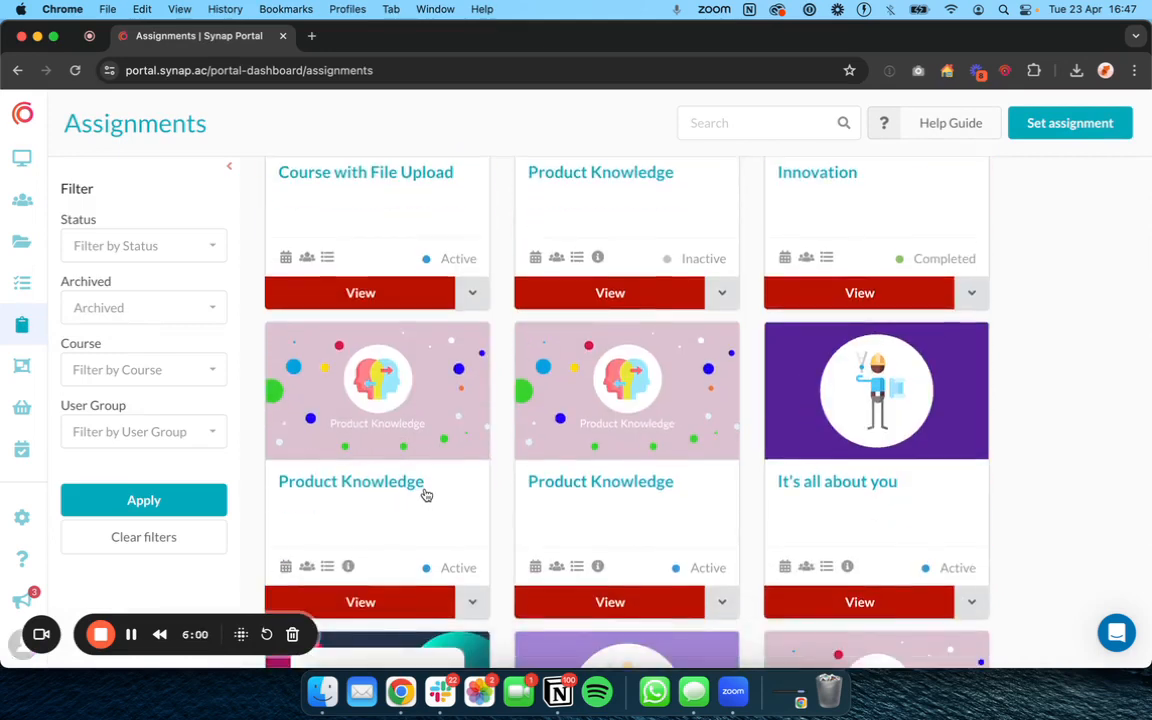
{"action": "left_click", "coordinate": [426, 491]}
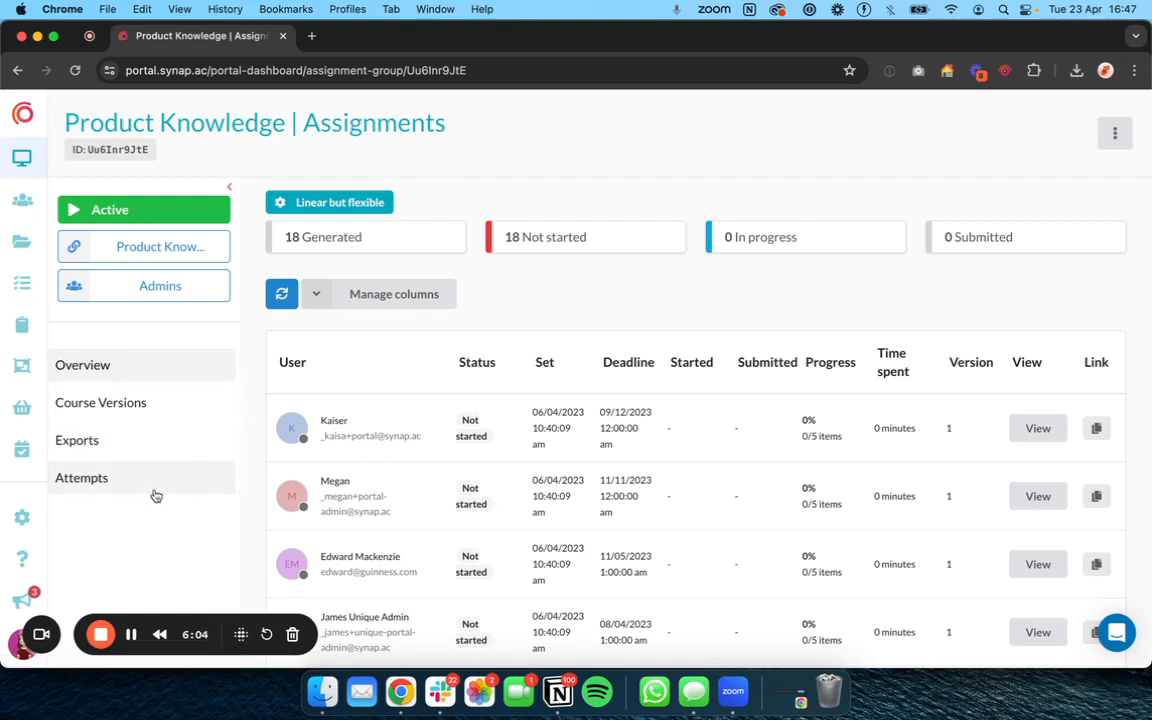
{"action": "left_click", "coordinate": [150, 482]}
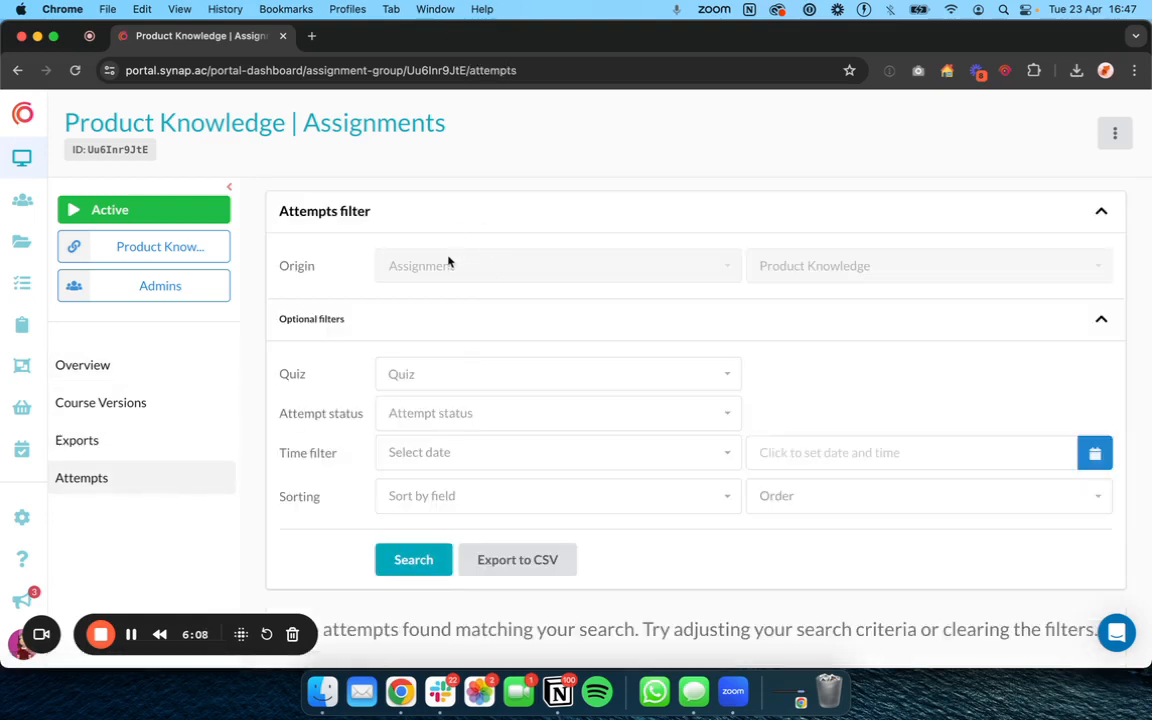
{"action": "left_click_drag", "start_coordinate": [271, 263], "coordinate": [411, 265]}
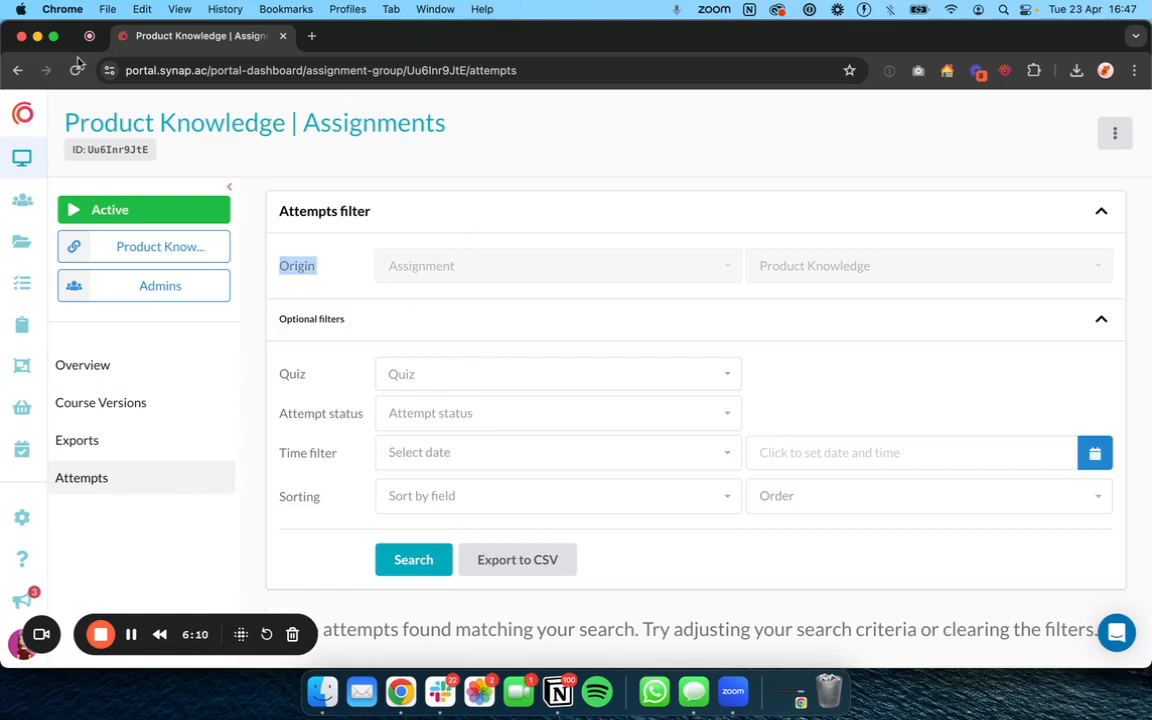
{"action": "left_click", "coordinate": [324, 147]}
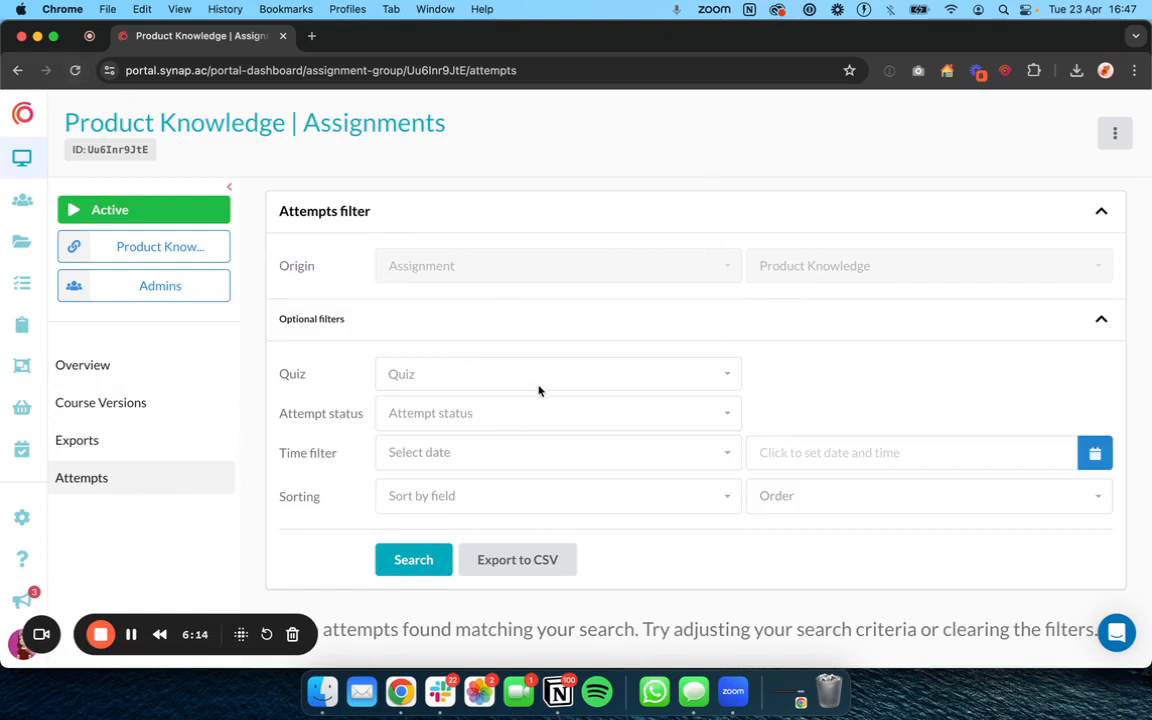
Filter the assignment's attempts by the quiz "Fragrance Fundamentals Test" and the attempt status Completed.
{"action": "scroll", "coordinate": [538, 390], "scroll_direction": "down", "scroll_amount": 1}
{"action": "left_click", "coordinate": [506, 360]}
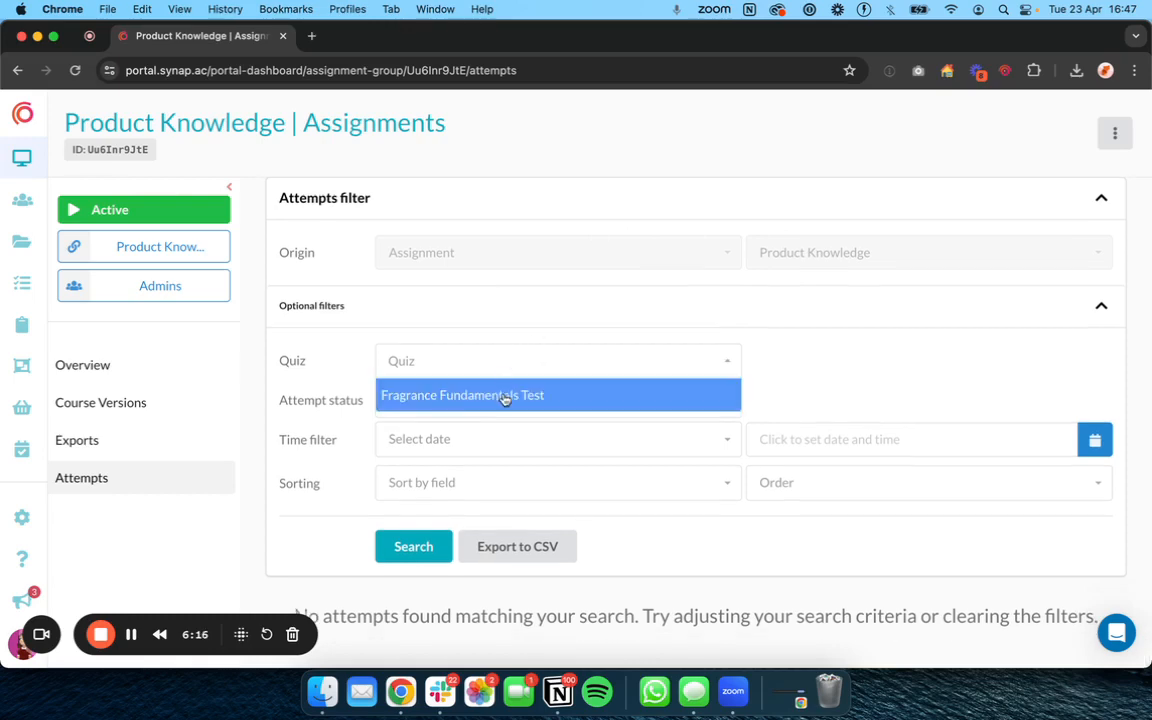
{"action": "left_click", "coordinate": [505, 396]}
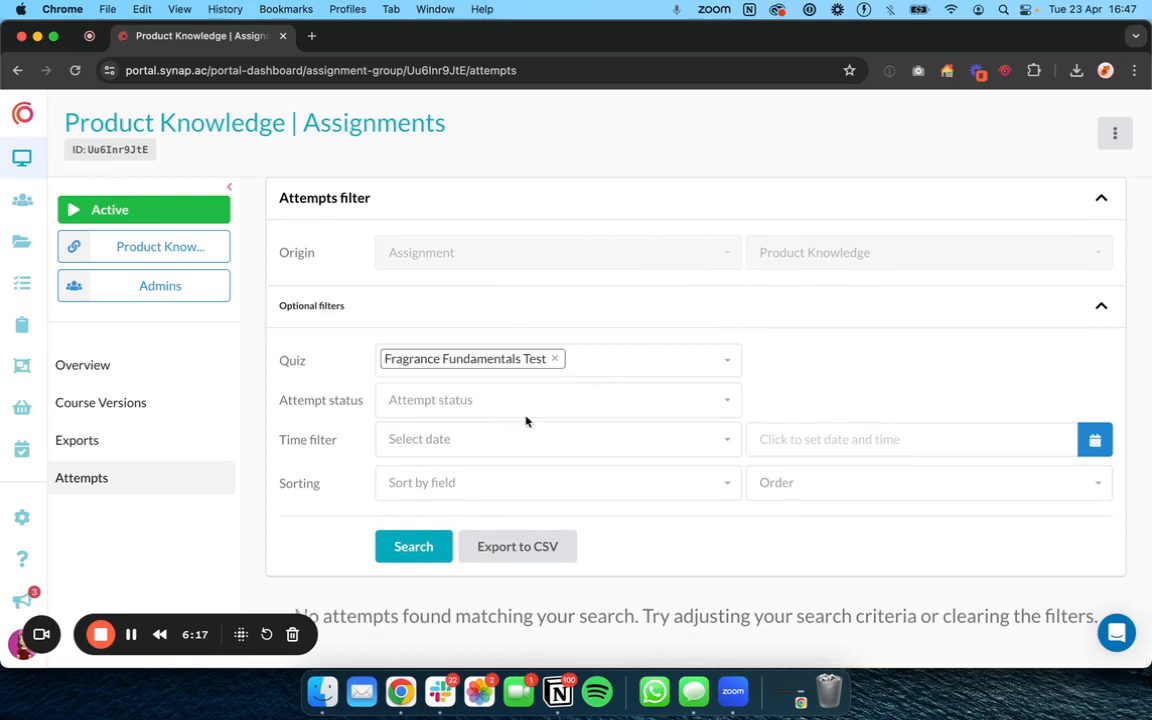
{"action": "left_click", "coordinate": [505, 400]}
{"action": "left_click", "coordinate": [504, 438]}
Set the time filter to Completed at, with the range starting at 12:00 PM on 1 April 2024.
{"action": "left_click", "coordinate": [497, 442]}
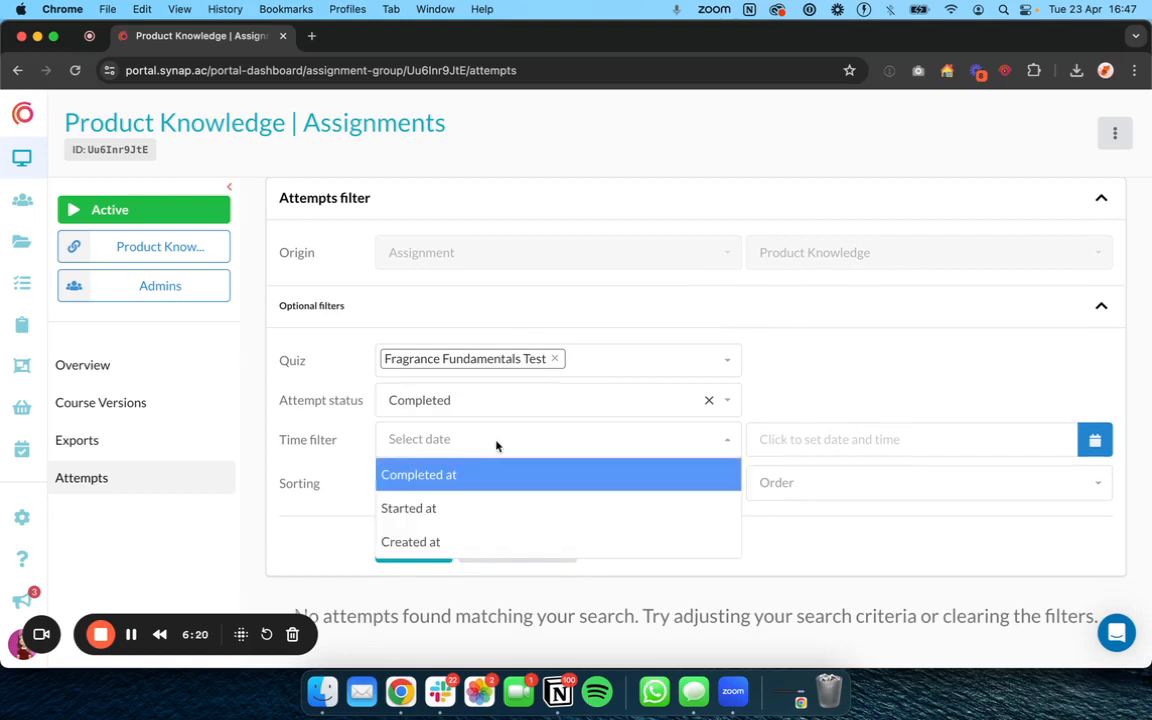
{"action": "left_click", "coordinate": [502, 476]}
{"action": "left_click", "coordinate": [849, 440]}
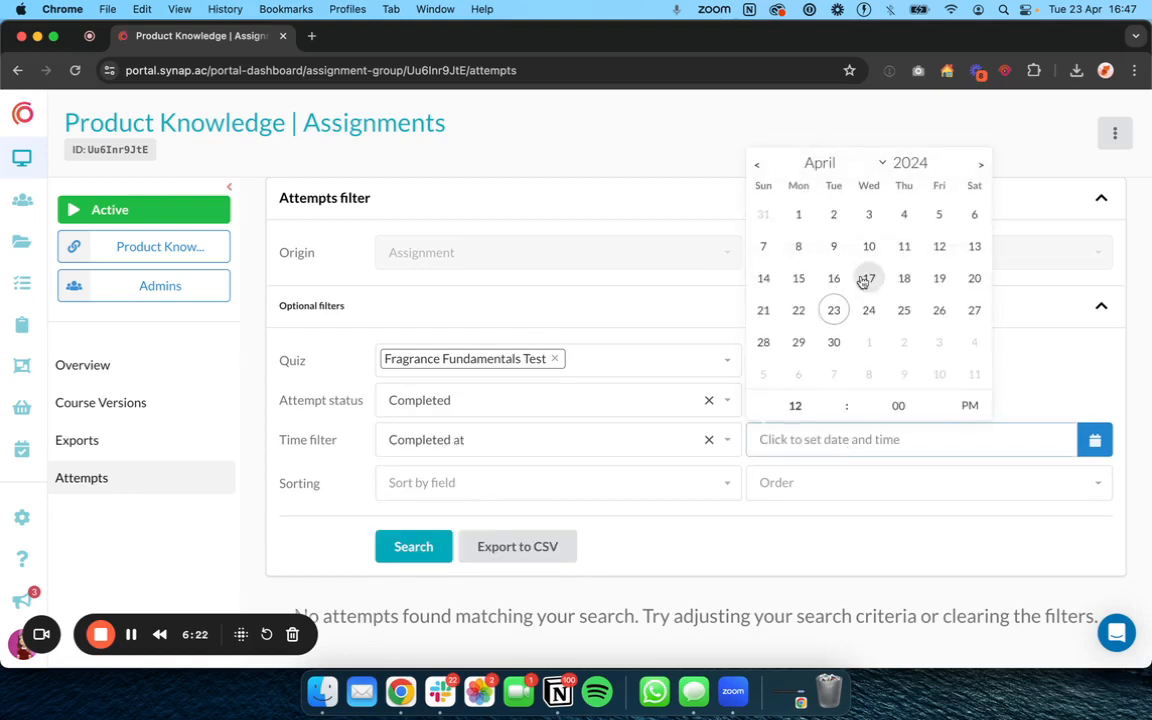
{"action": "left_click", "coordinate": [798, 215]}
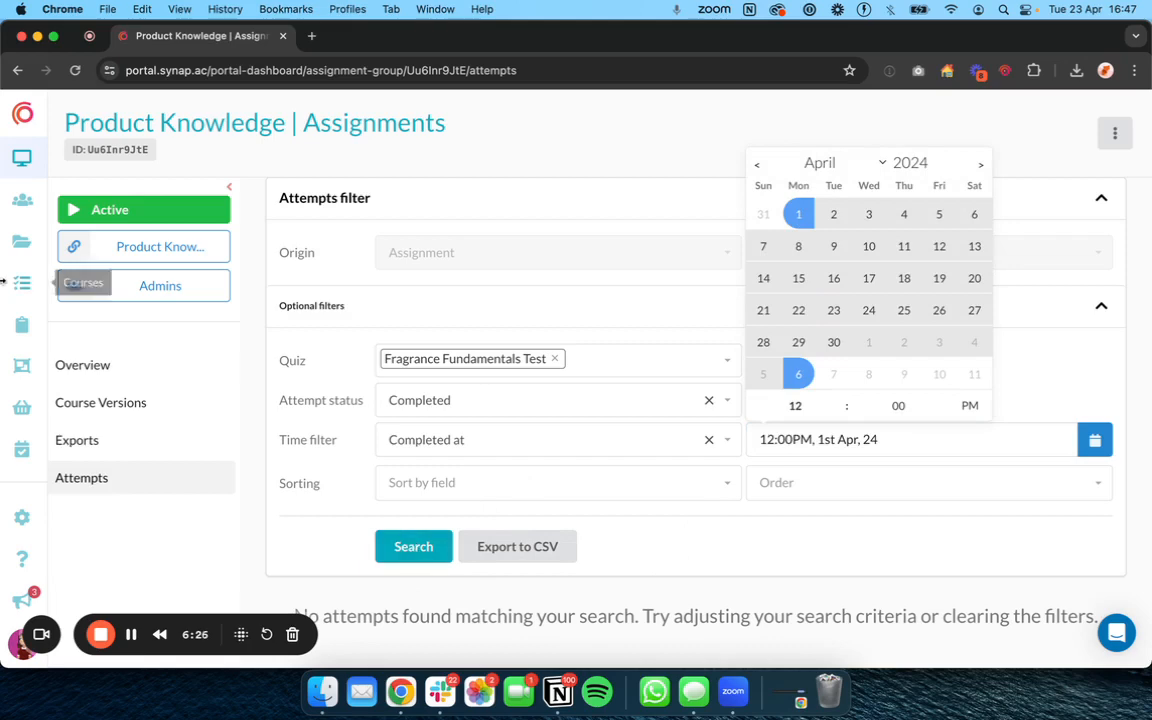
Open the attempts section of the Synap - Level 3 collection.
{"action": "left_click", "coordinate": [22, 365]}
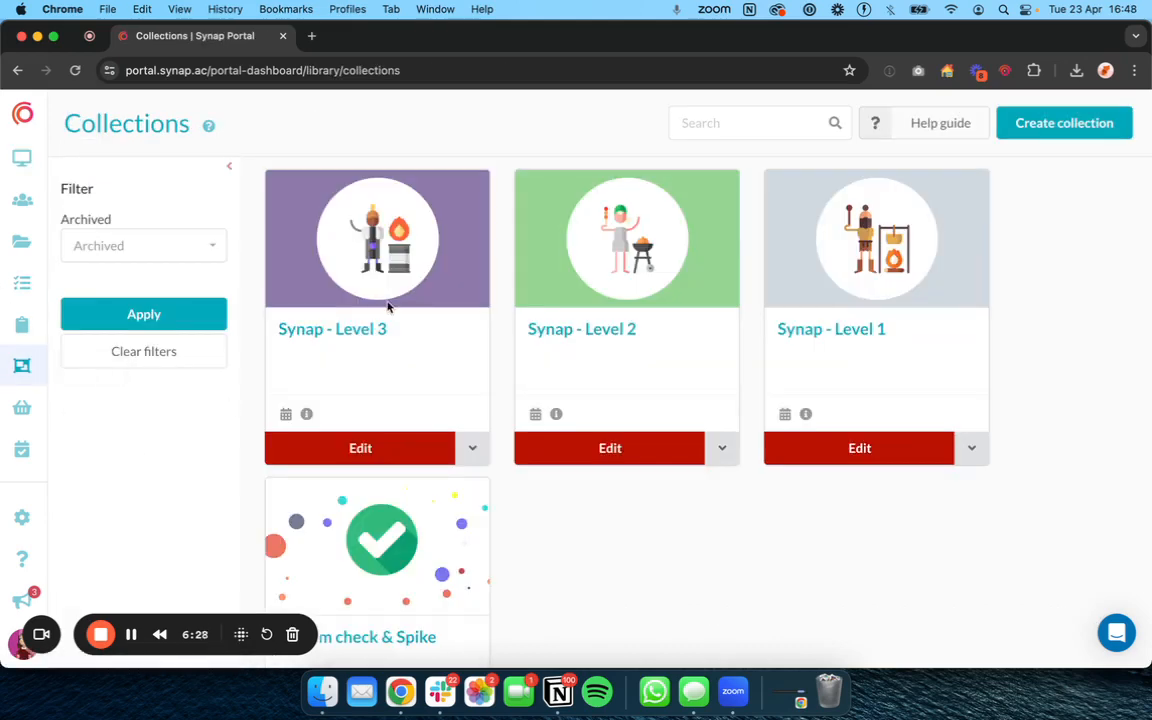
{"action": "left_click", "coordinate": [383, 378]}
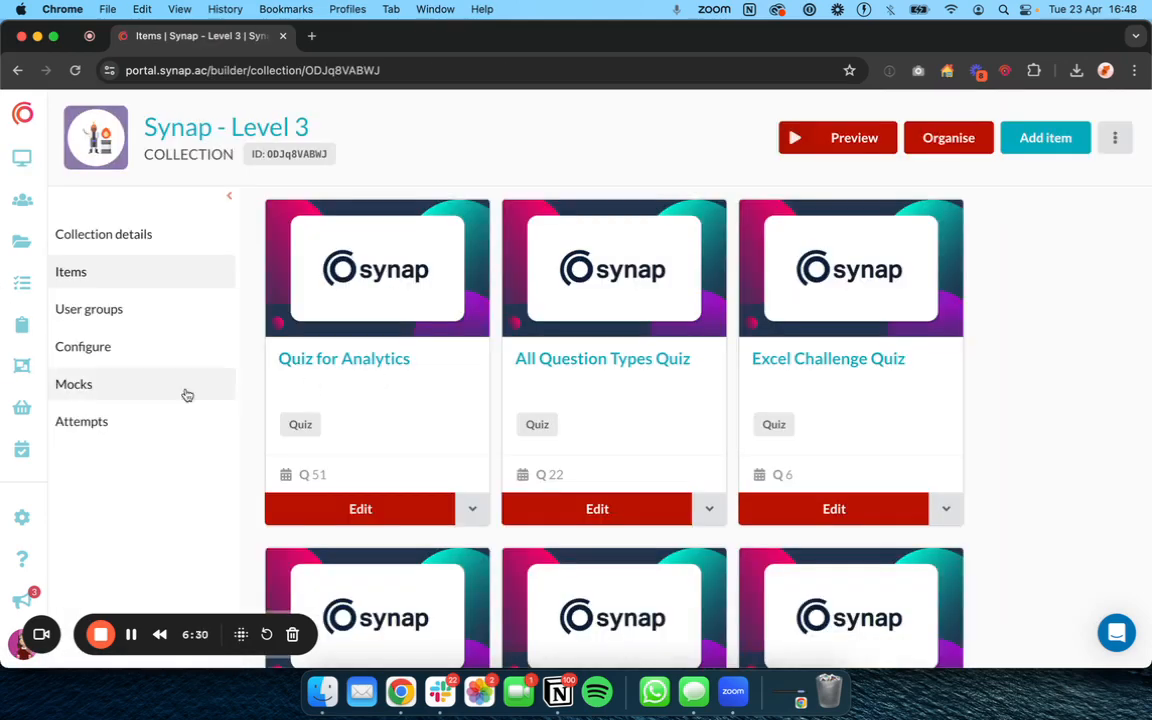
{"action": "left_click", "coordinate": [166, 426]}
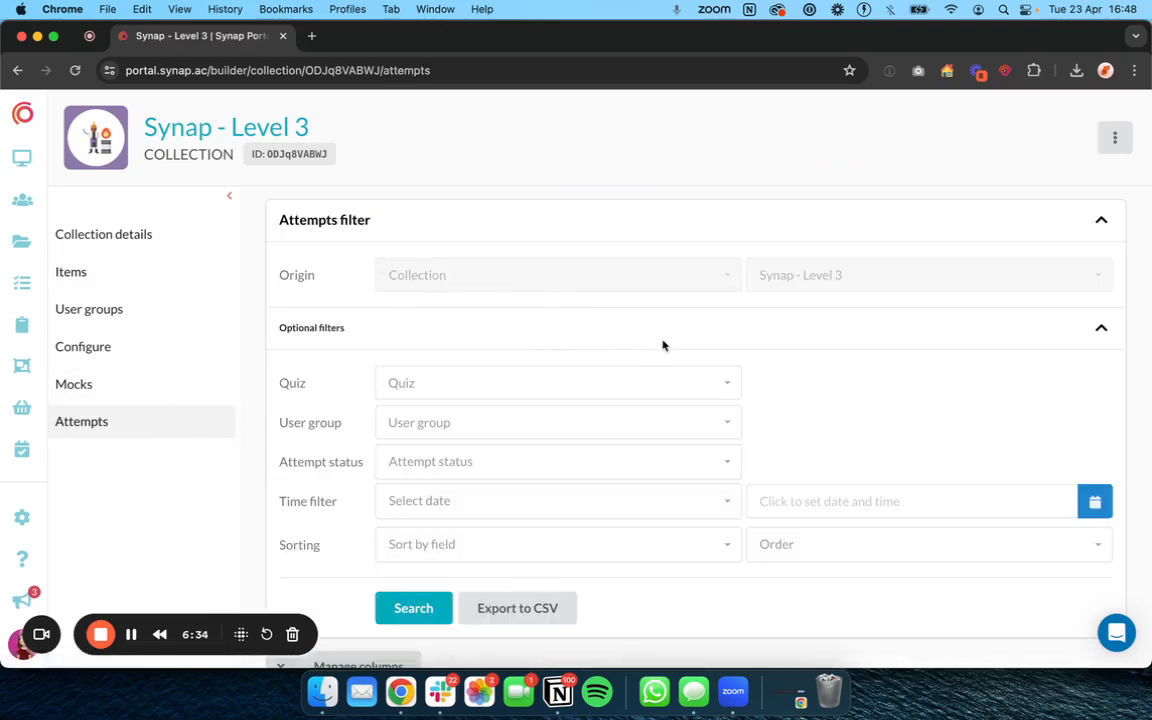
Filter the collection's attempts by the user groups Springfield Elementary and Admins.
{"action": "left_click", "coordinate": [600, 422]}
{"action": "left_click", "coordinate": [595, 456]}
{"action": "left_click", "coordinate": [588, 423]}
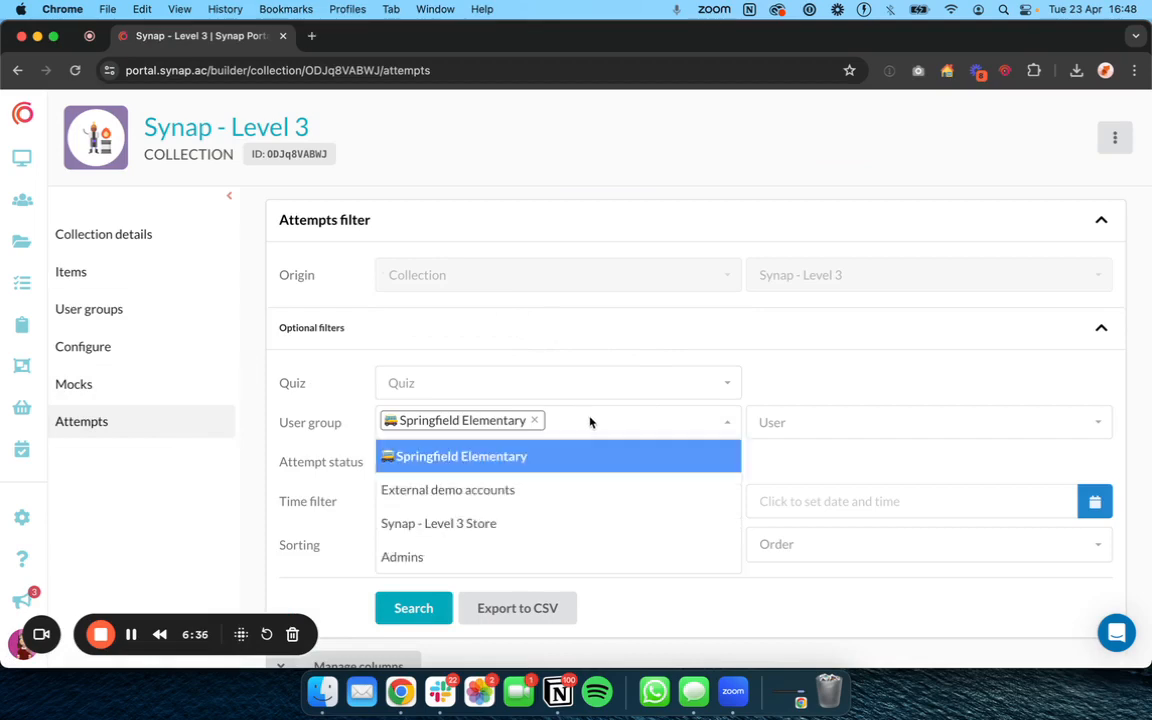
{"action": "left_click", "coordinate": [543, 556]}
Narrow the user group filter to the first two users offered in the user list.
{"action": "left_click", "coordinate": [846, 424]}
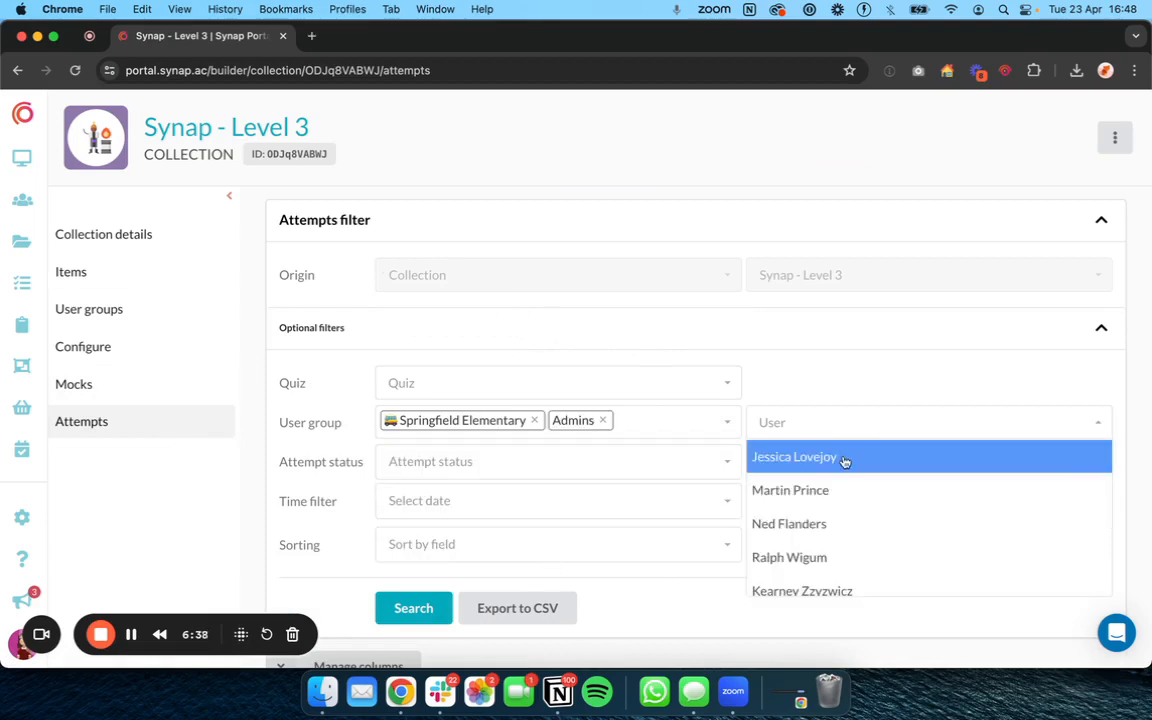
{"action": "left_click", "coordinate": [843, 458]}
{"action": "left_click", "coordinate": [889, 424]}
{"action": "left_click", "coordinate": [874, 488]}
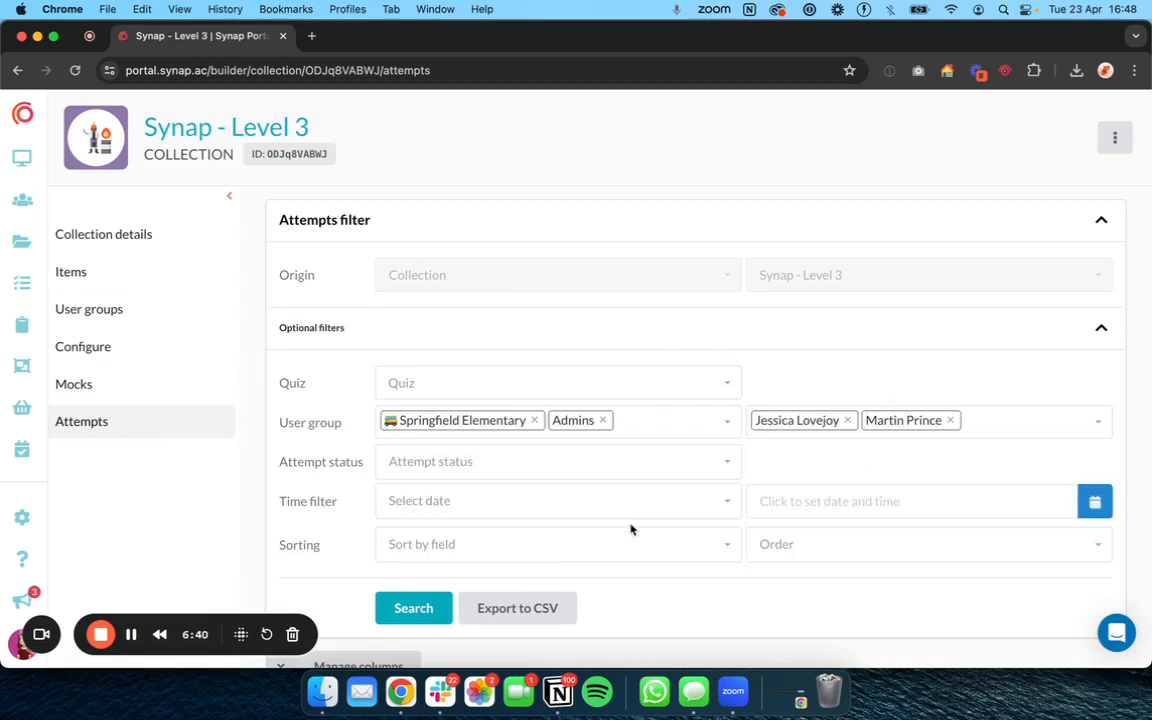
{"action": "scroll", "coordinate": [631, 529], "scroll_direction": "down", "scroll_amount": 2}
{"action": "scroll", "coordinate": [631, 529], "scroll_direction": "up", "scroll_amount": 2}
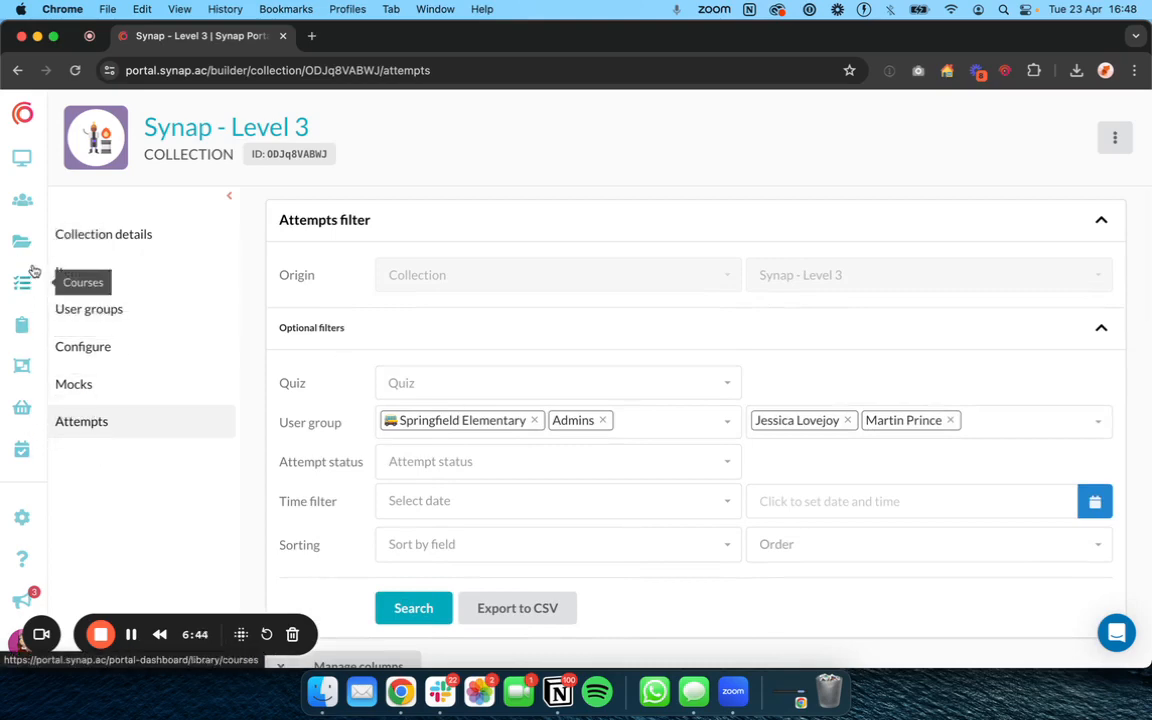
Open the attempts section of the Springfield Elementary user group and check its origin choices and preset user group.
{"action": "left_click", "coordinate": [22, 199]}
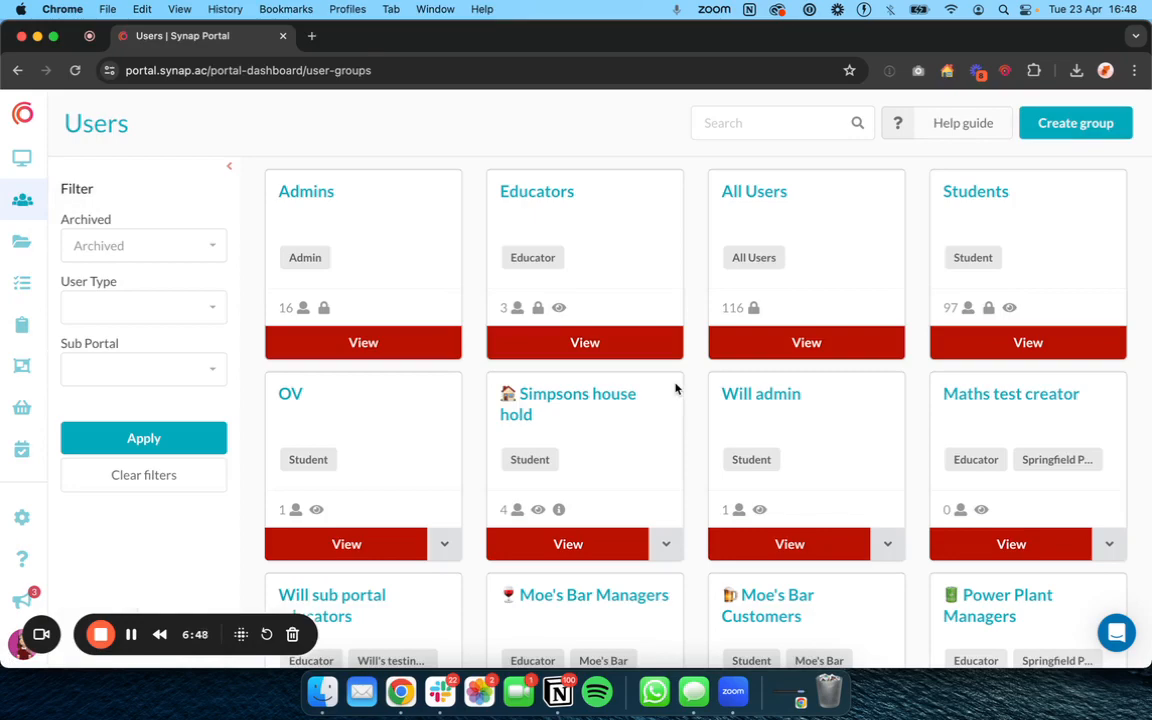
{"action": "scroll", "coordinate": [676, 389], "scroll_direction": "down", "scroll_amount": 6}
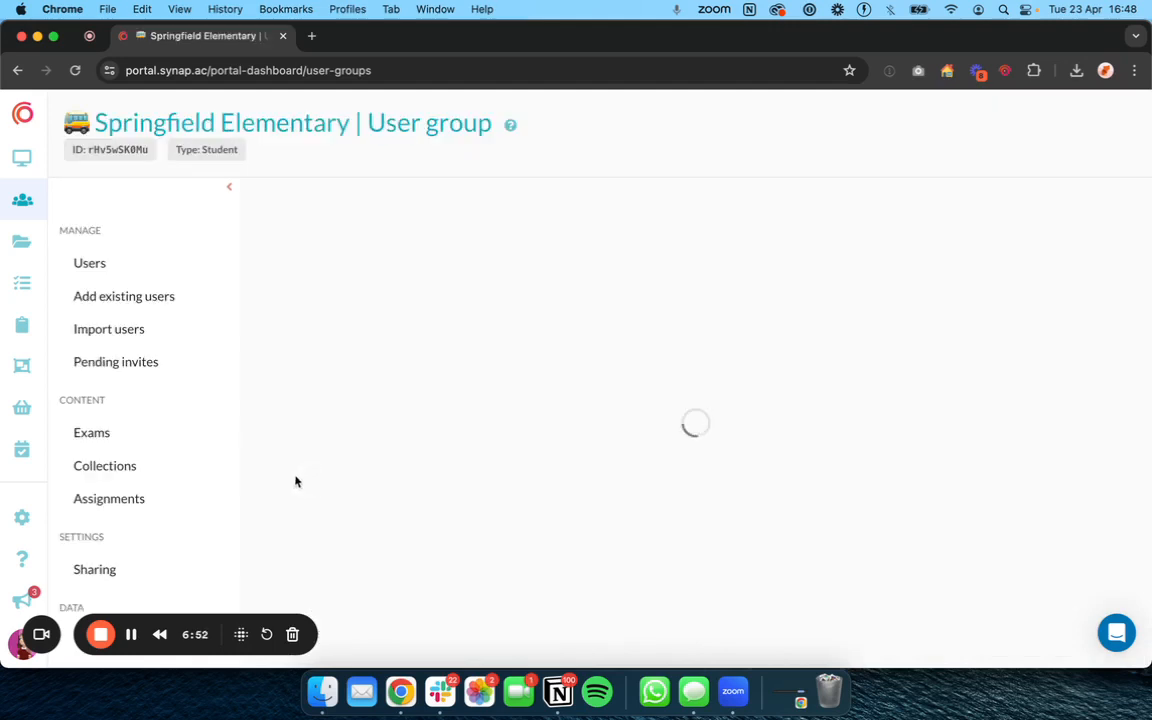
{"action": "scroll", "coordinate": [139, 498], "scroll_direction": "down", "scroll_amount": 2}
{"action": "left_click", "coordinate": [131, 567]}
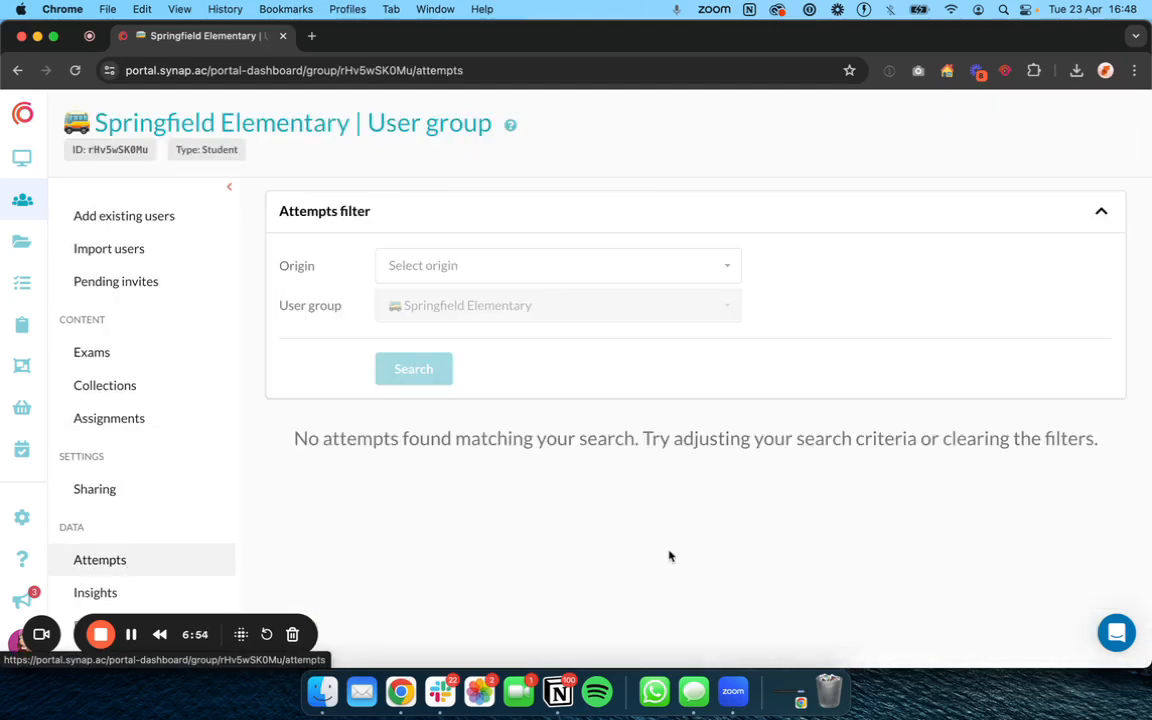
{"action": "left_click", "coordinate": [552, 265]}
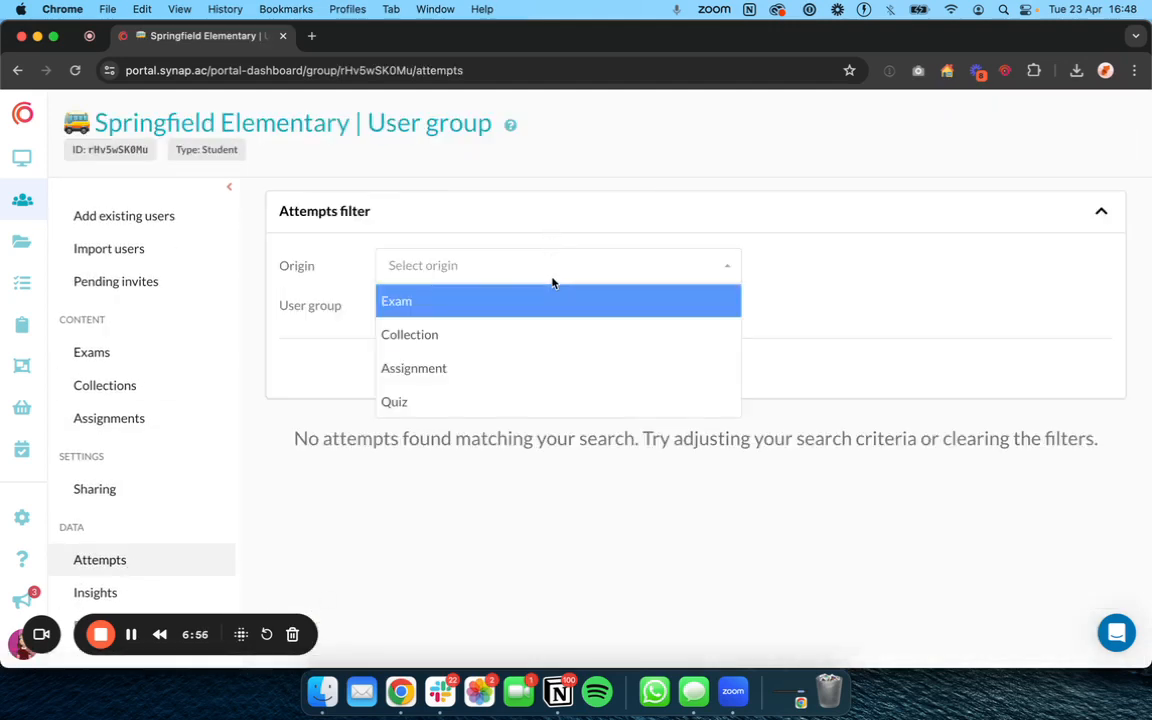
{"action": "left_click", "coordinate": [552, 280]}
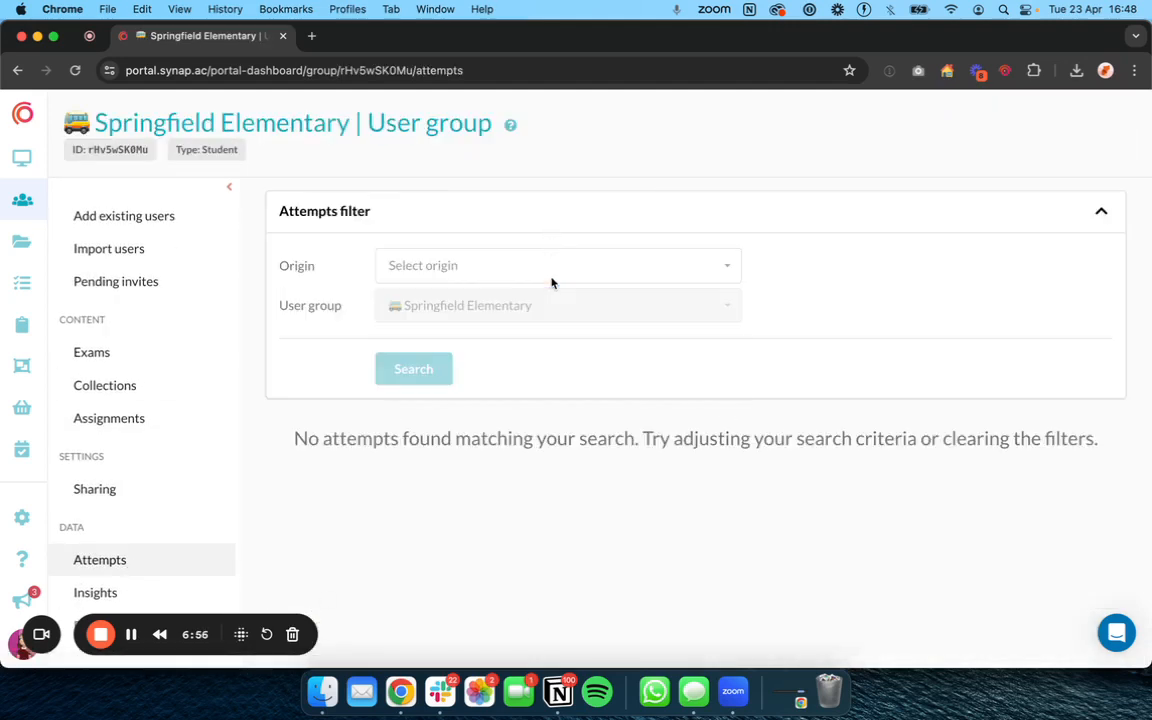
{"action": "triple_click", "coordinate": [280, 308]}
Search the group's attempts with the exam Flexi Retakes as origin and look through the results.
{"action": "left_click", "coordinate": [453, 265]}
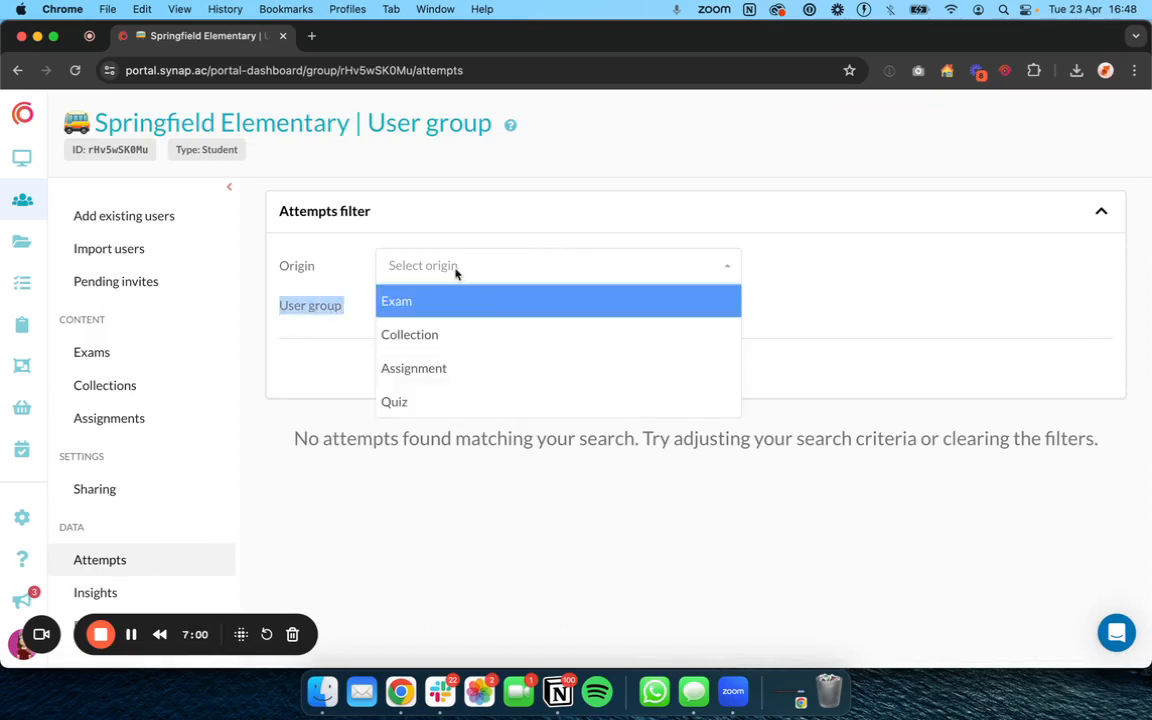
{"action": "left_click", "coordinate": [463, 302]}
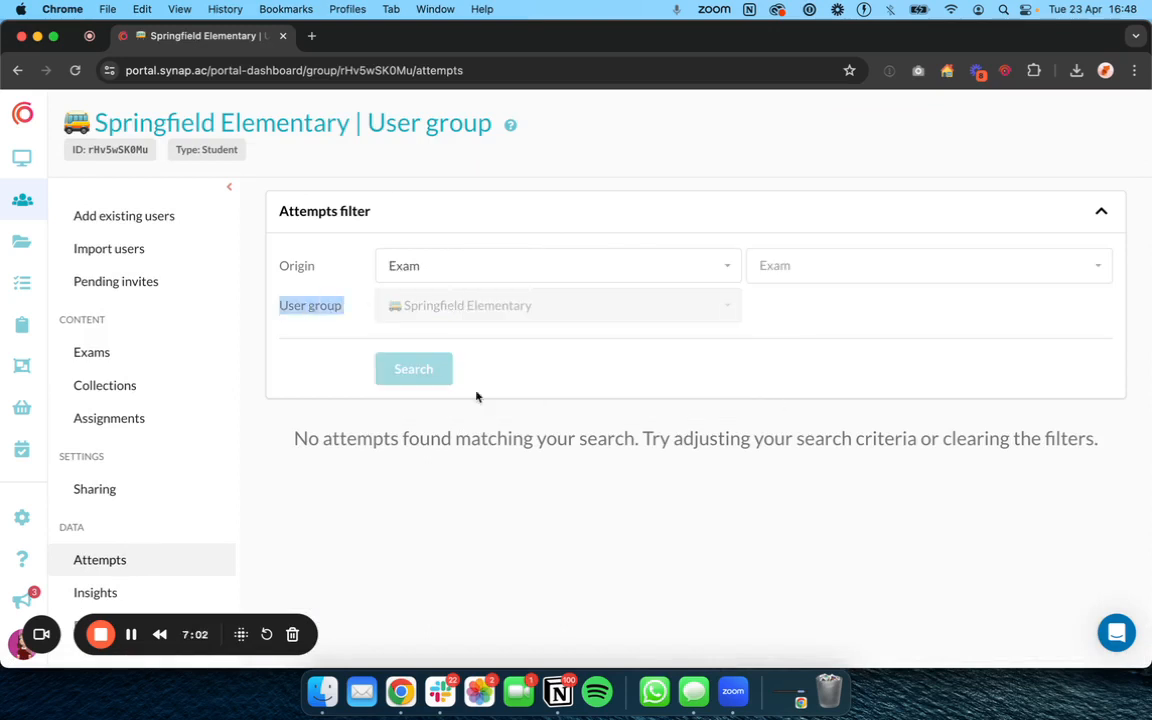
{"action": "left_click", "coordinate": [805, 264]}
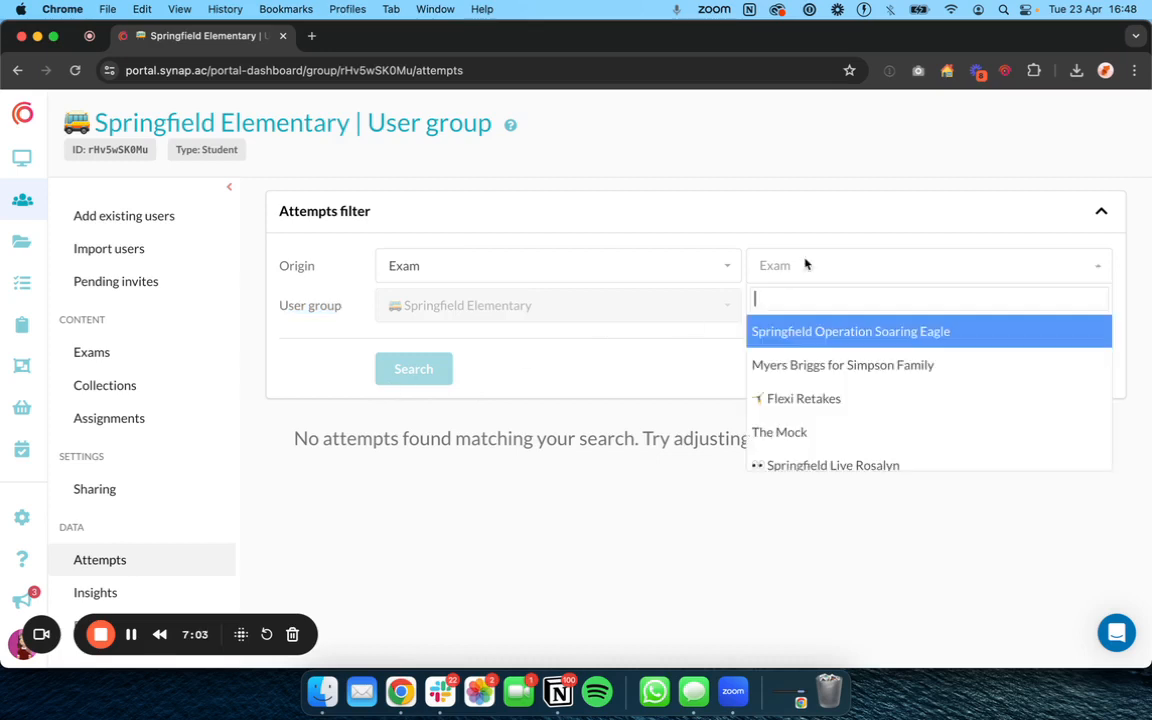
{"action": "scroll", "coordinate": [817, 370], "scroll_direction": "down", "scroll_amount": 5}
{"action": "scroll", "coordinate": [817, 372], "scroll_direction": "up", "scroll_amount": 5}
{"action": "left_click", "coordinate": [815, 393]}
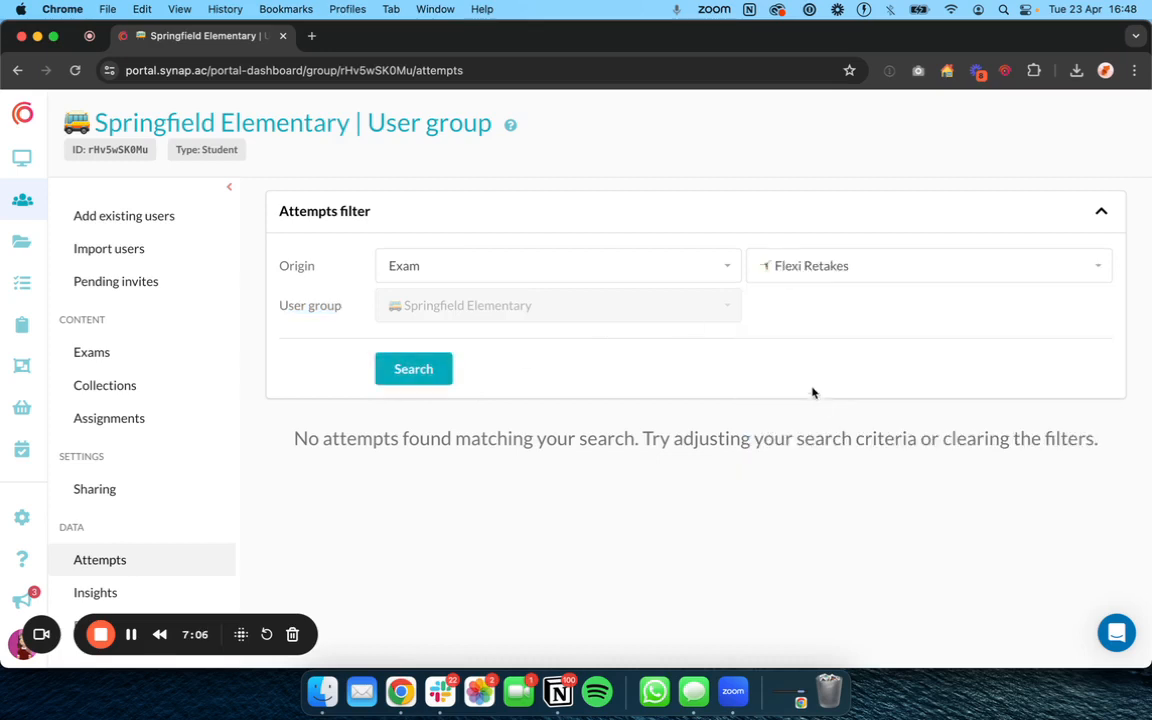
{"action": "left_click", "coordinate": [417, 370]}
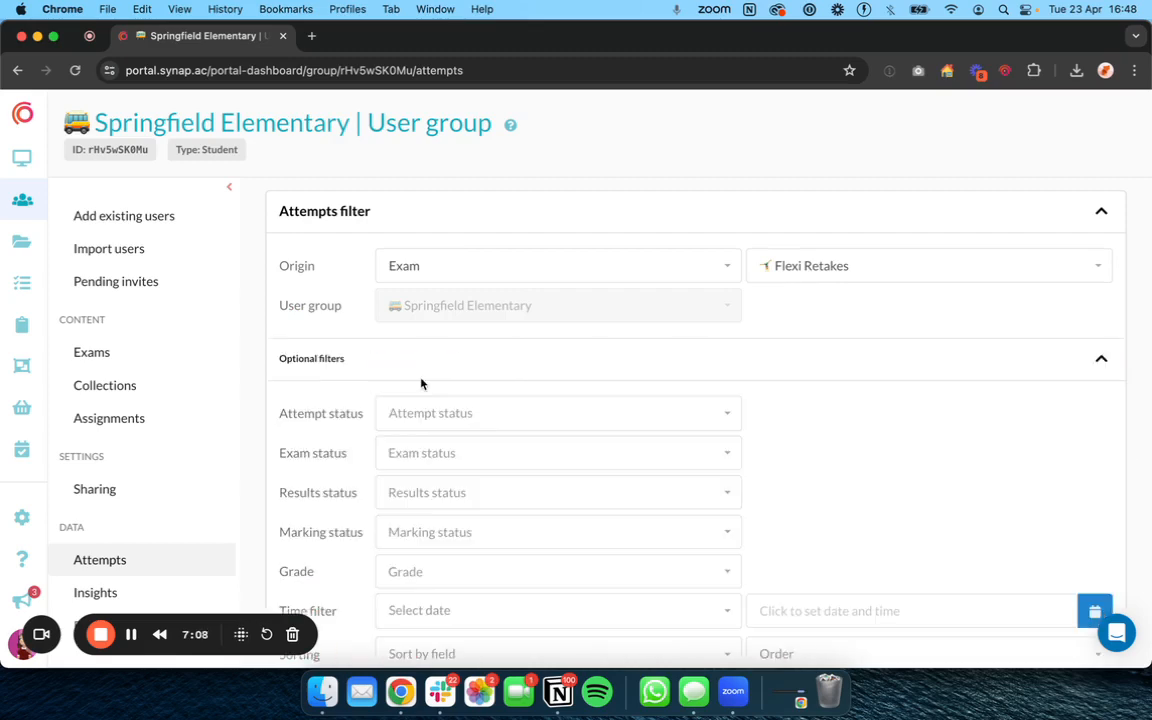
{"action": "scroll", "coordinate": [421, 383], "scroll_direction": "down", "scroll_amount": 5}
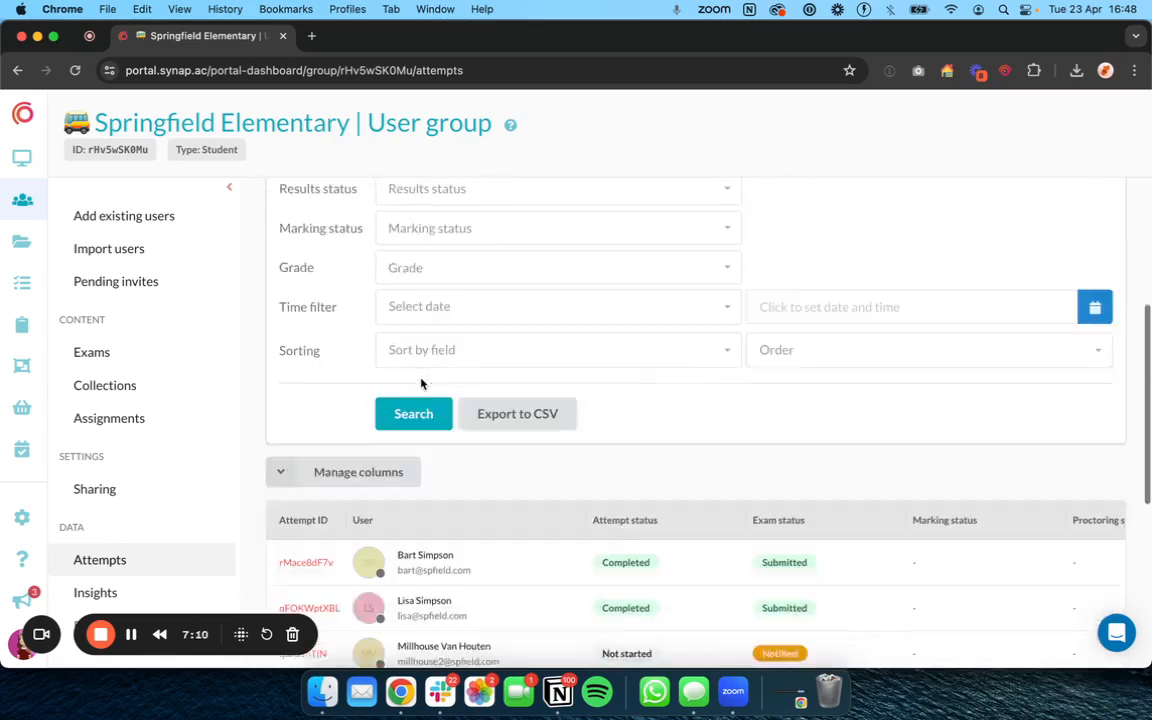
{"action": "scroll", "coordinate": [421, 383], "scroll_direction": "down", "scroll_amount": 2}
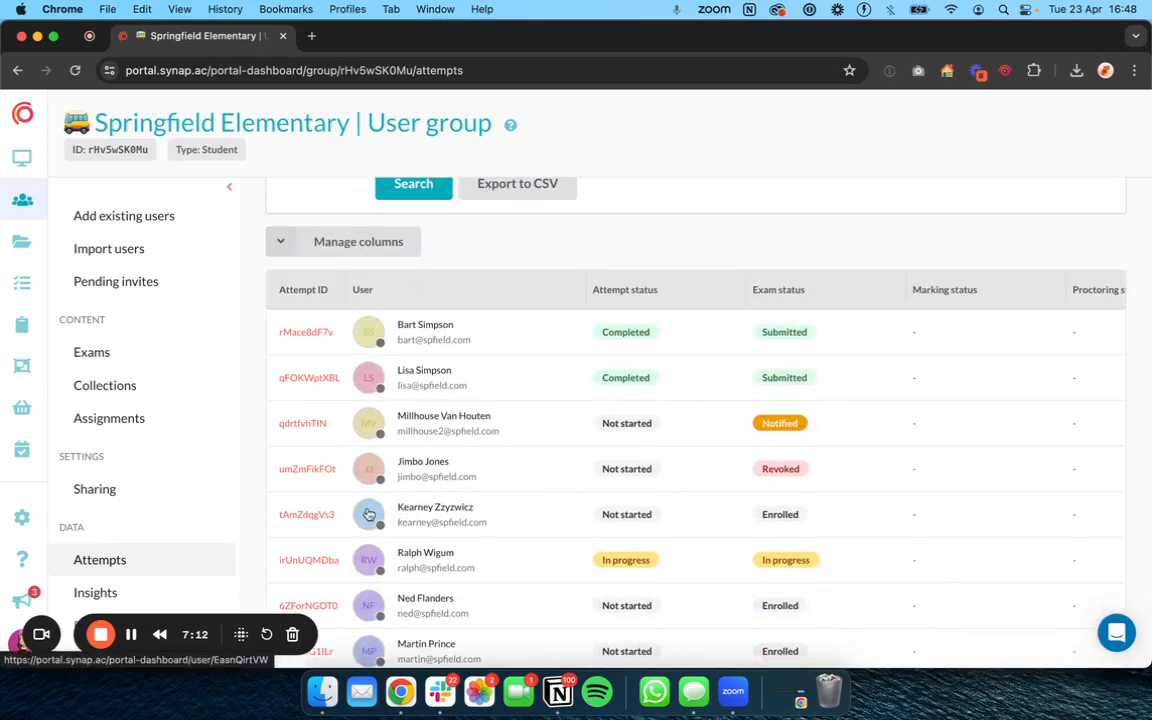
{"action": "scroll", "coordinate": [368, 512], "scroll_direction": "down", "scroll_amount": 3}
{"action": "scroll", "coordinate": [368, 512], "scroll_direction": "up", "scroll_amount": 10}
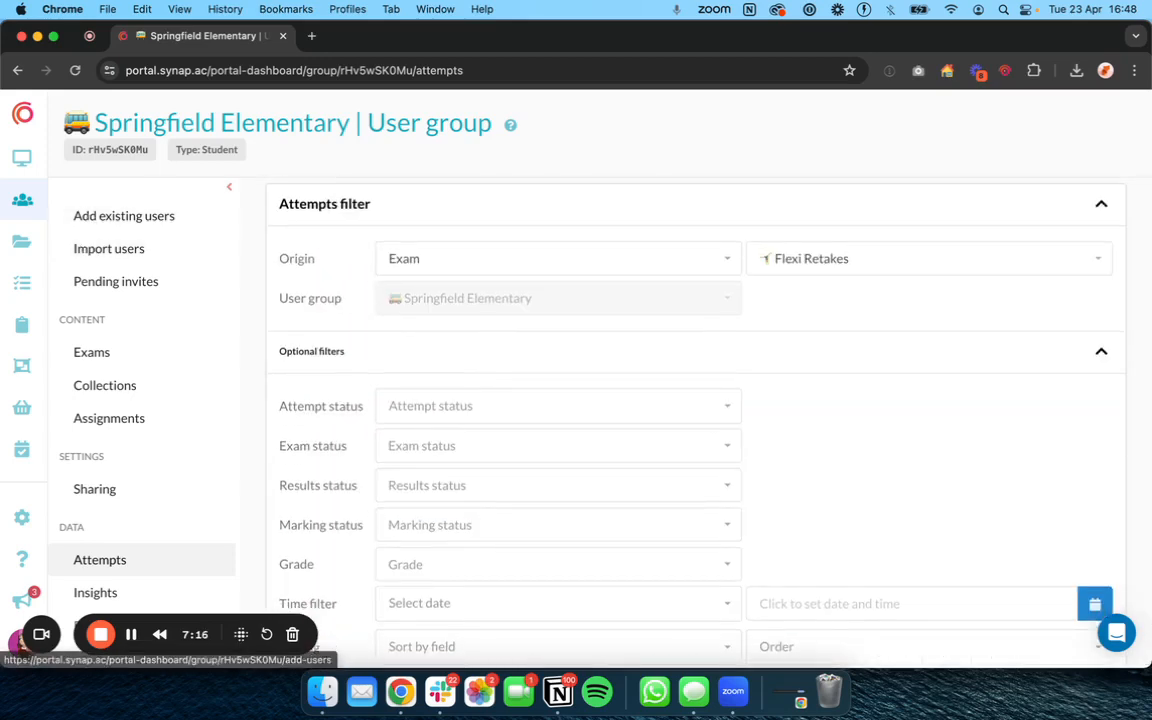
Go to the portal-wide Attempts page and set the origin type to Quiz.
{"action": "scroll", "coordinate": [24, 444], "scroll_direction": "down", "scroll_amount": 1}
{"action": "left_click", "coordinate": [24, 441]}
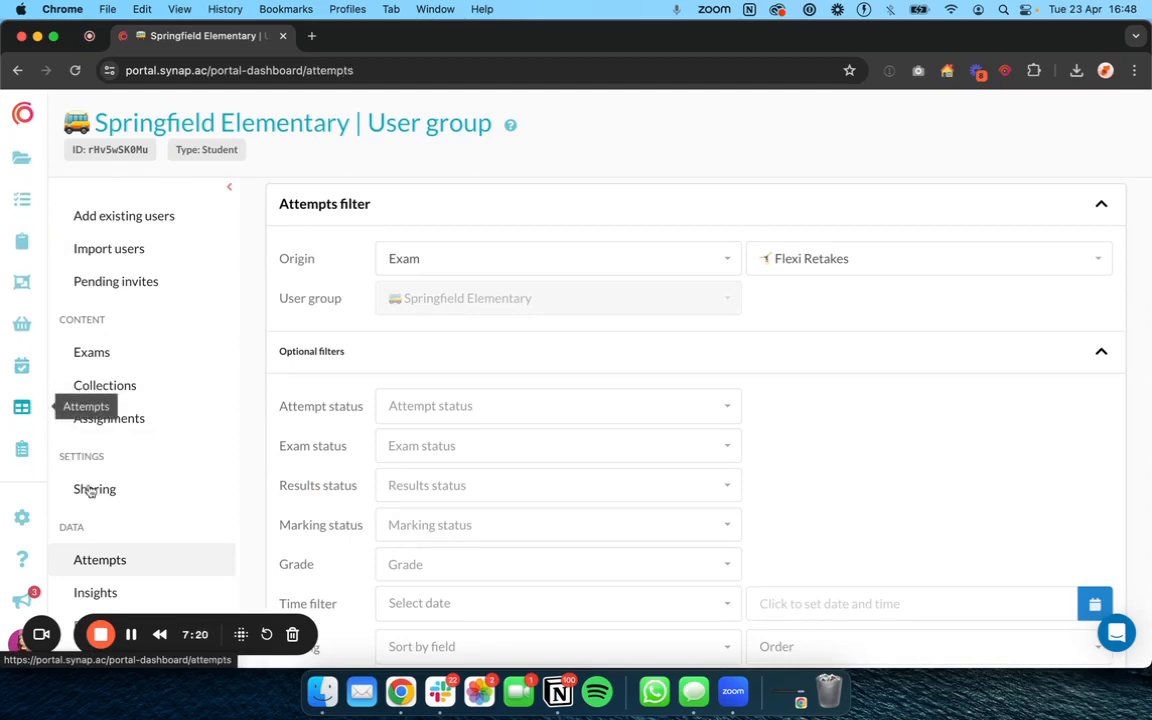
{"action": "left_click", "coordinate": [499, 252]}
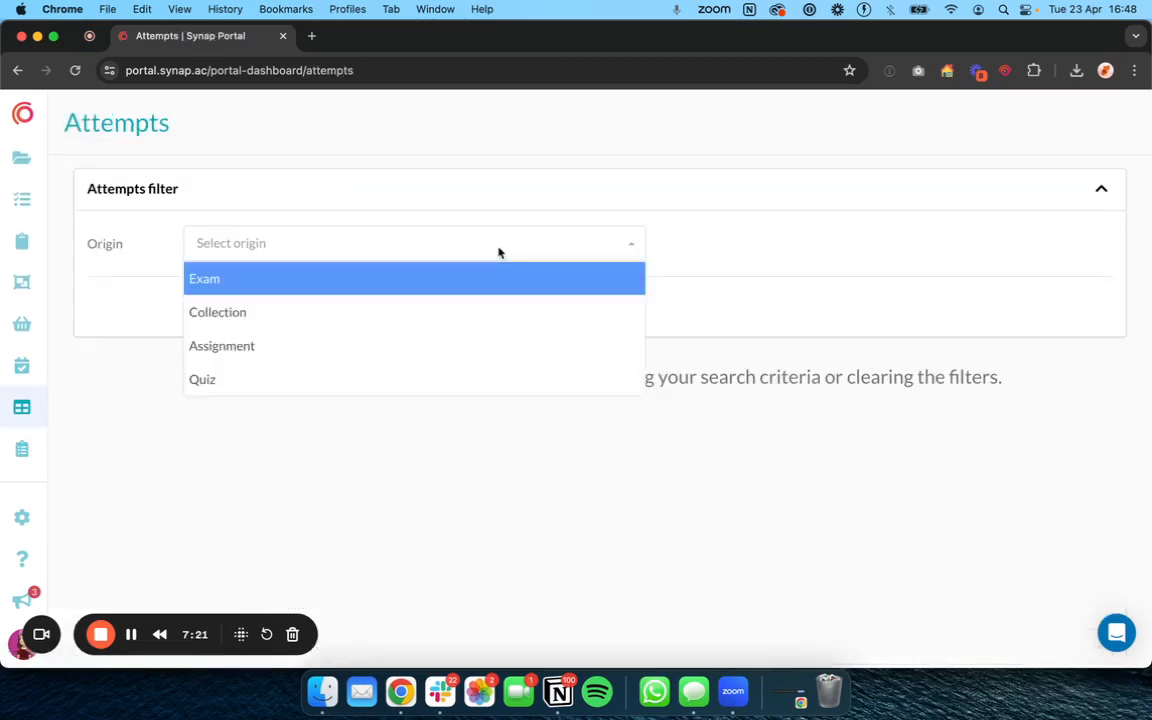
{"action": "left_click", "coordinate": [465, 377]}
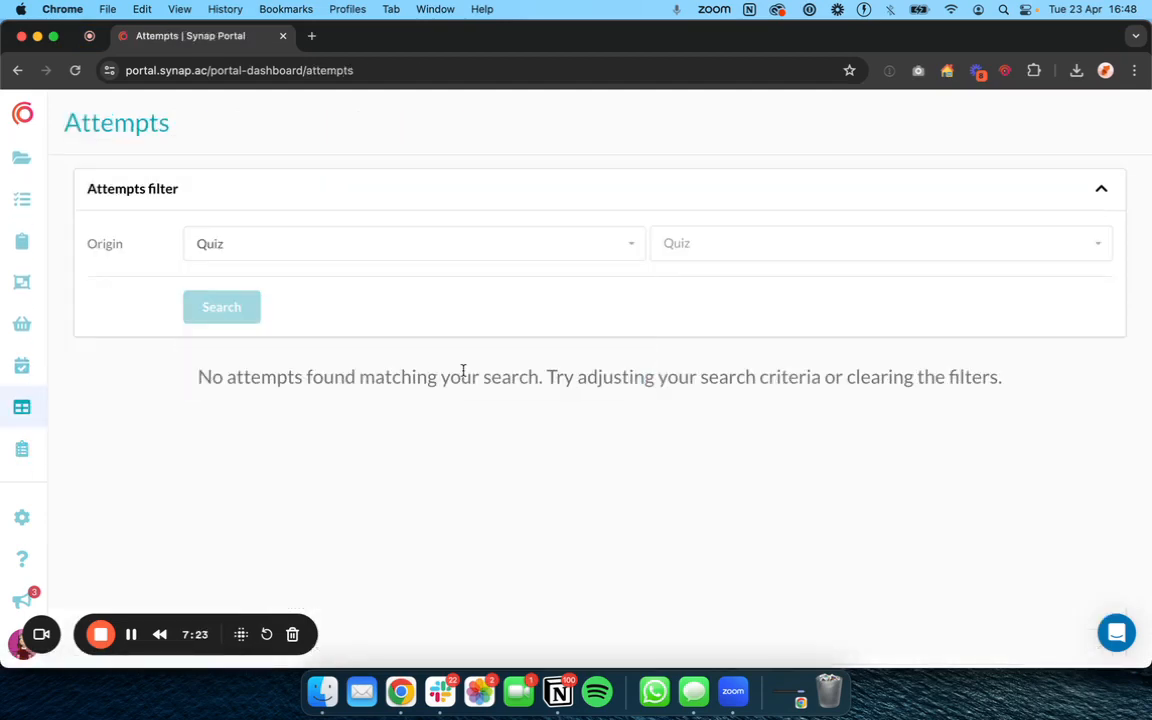
Choose the quiz "2024 All Question Types Quiz" as origin and search for its attempts.
{"action": "left_click", "coordinate": [716, 251]}
{"action": "left_click", "coordinate": [716, 251]}
{"action": "left_click", "coordinate": [716, 251]}
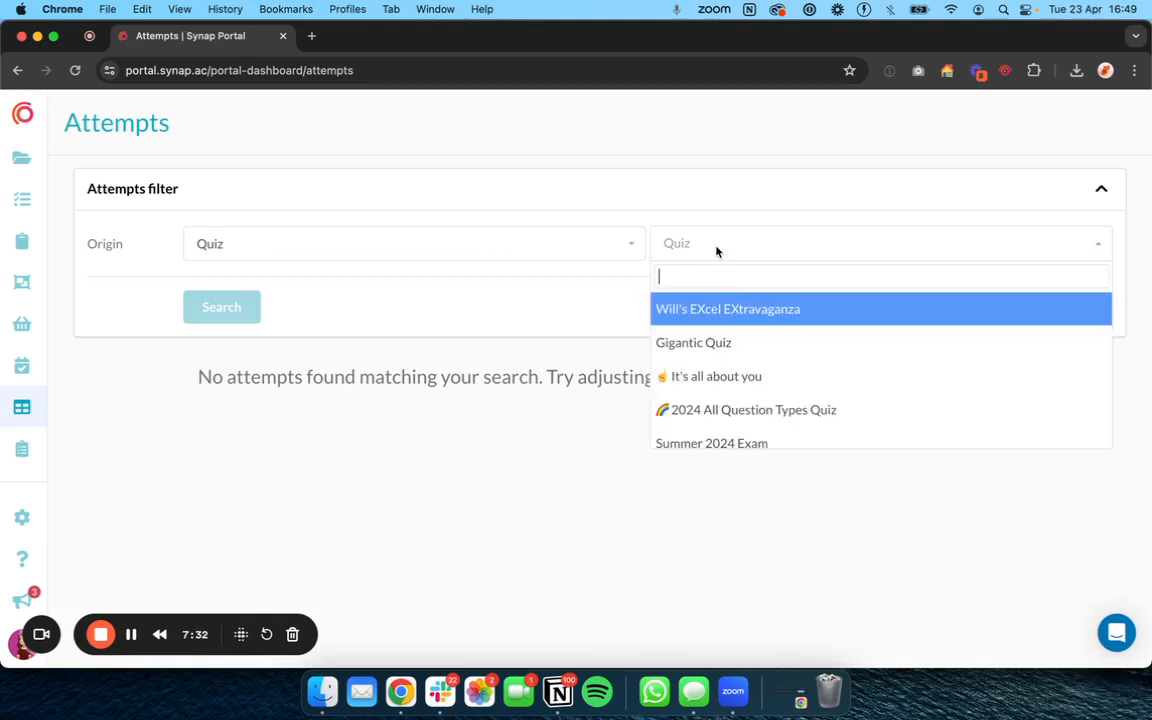
{"action": "scroll", "coordinate": [719, 401], "scroll_direction": "down", "scroll_amount": 2}
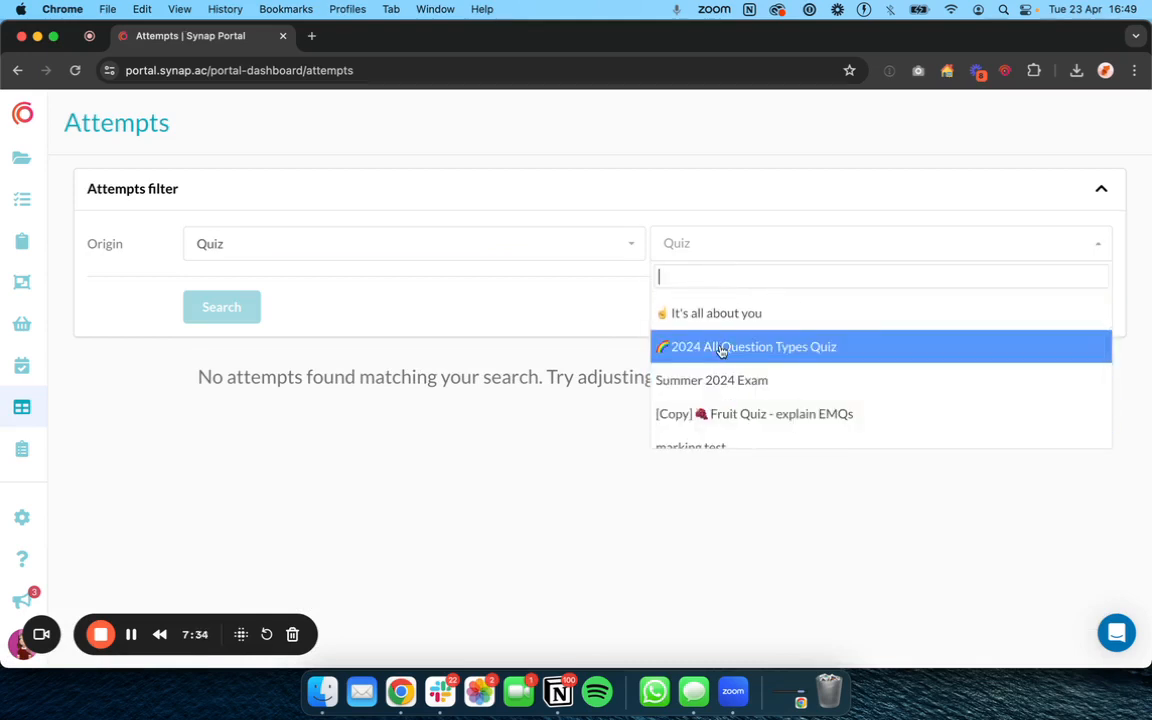
{"action": "scroll", "coordinate": [725, 350], "scroll_direction": "down", "scroll_amount": 3}
{"action": "scroll", "coordinate": [723, 360], "scroll_direction": "up", "scroll_amount": 5}
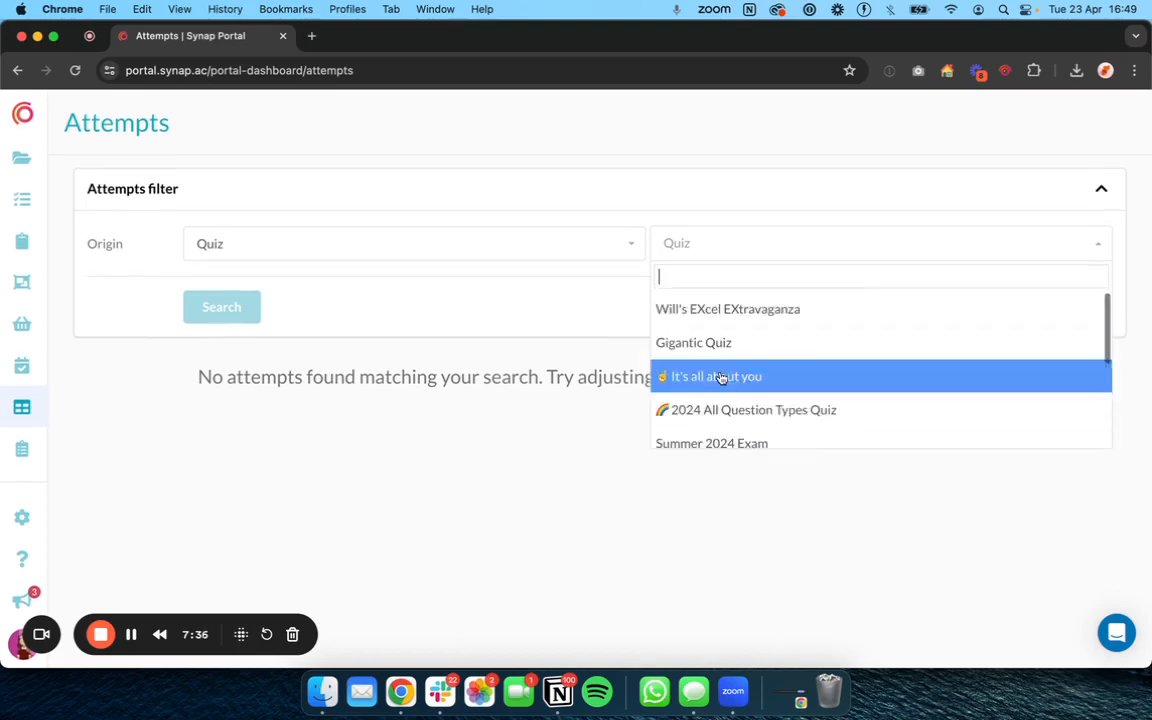
{"action": "left_click", "coordinate": [727, 405]}
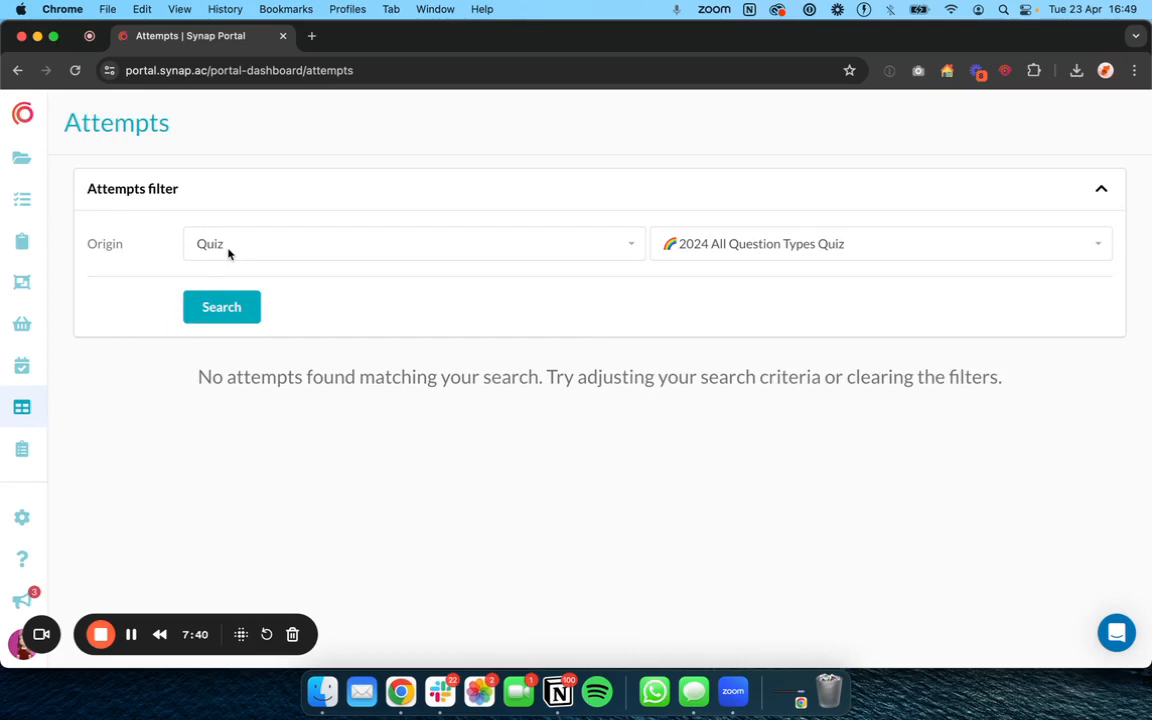
{"action": "left_click", "coordinate": [238, 313]}
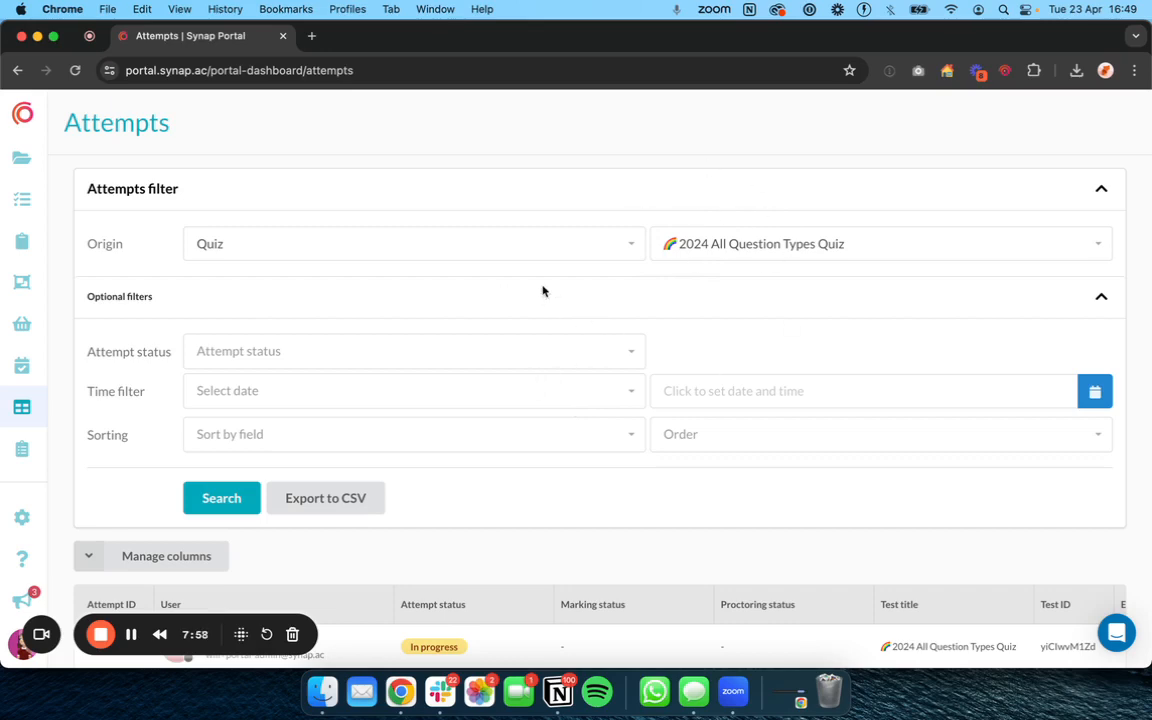
Search the quiz's attempts with the status Completed and look through the result columns as far as the score.
{"action": "scroll", "coordinate": [400, 400], "scroll_direction": "down", "scroll_amount": 2}
{"action": "left_click", "coordinate": [368, 246]}
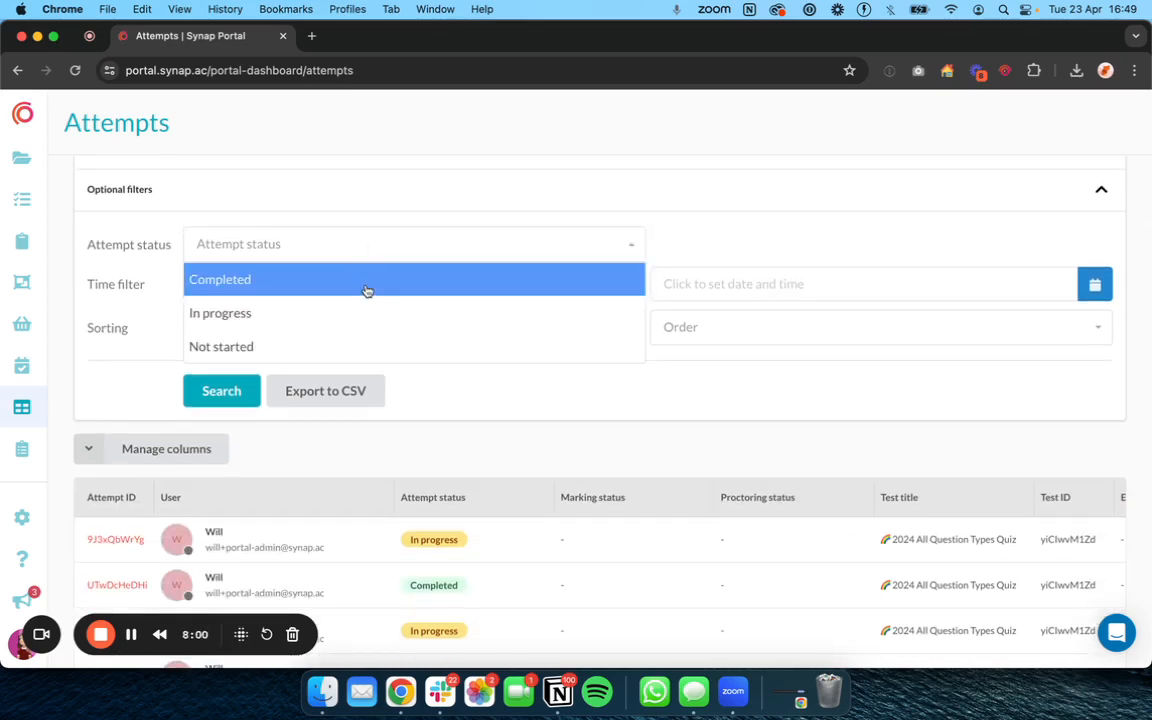
{"action": "left_click", "coordinate": [367, 291]}
{"action": "left_click", "coordinate": [229, 397]}
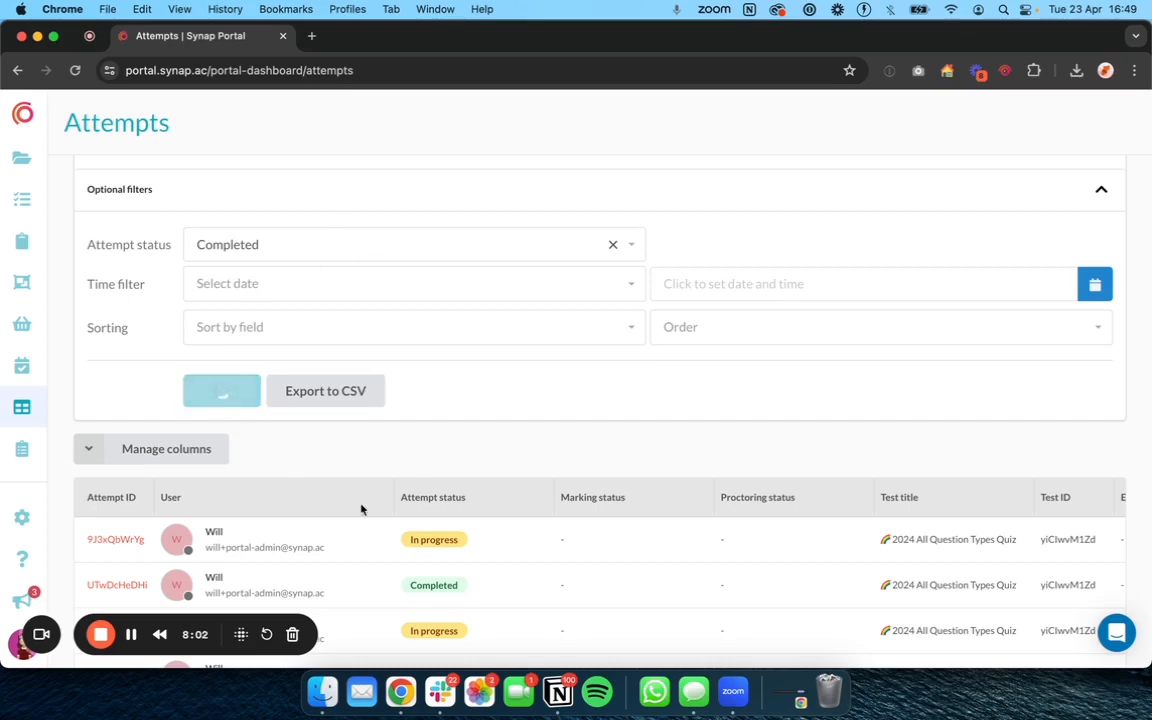
{"action": "scroll", "coordinate": [414, 419], "scroll_direction": "down", "scroll_amount": 1}
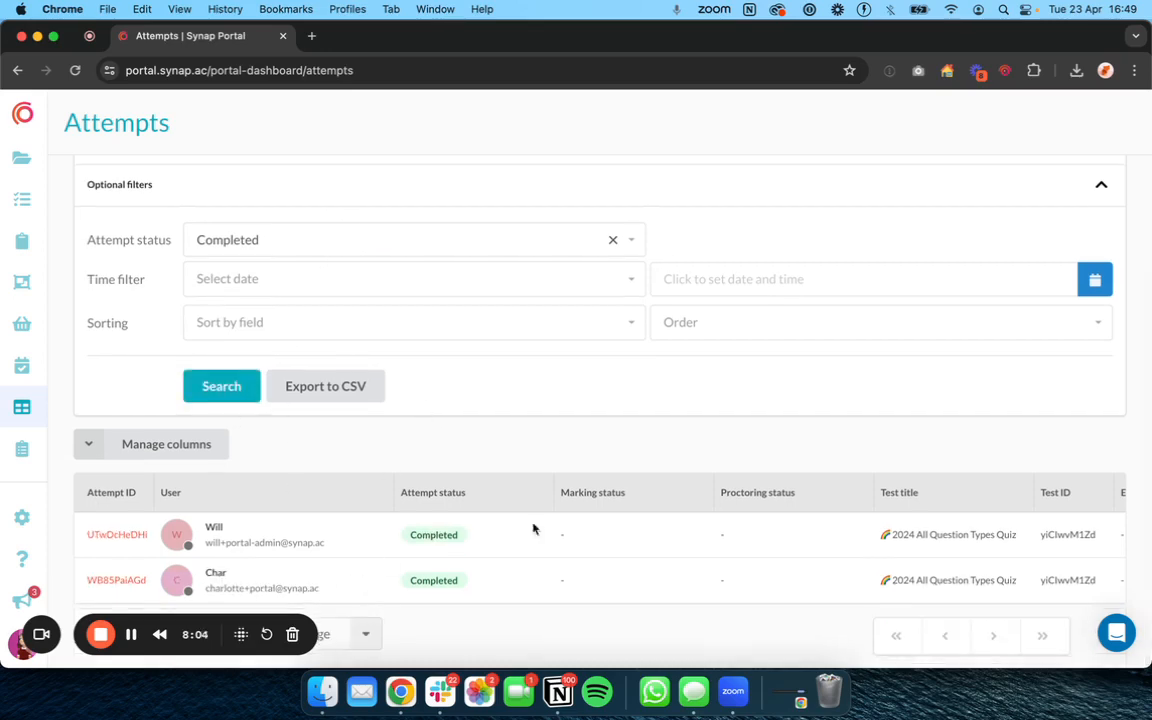
{"action": "scroll", "coordinate": [640, 550], "scroll_direction": "right", "scroll_amount": 4}
{"action": "scroll", "coordinate": [640, 550], "scroll_direction": "right", "scroll_amount": 5}
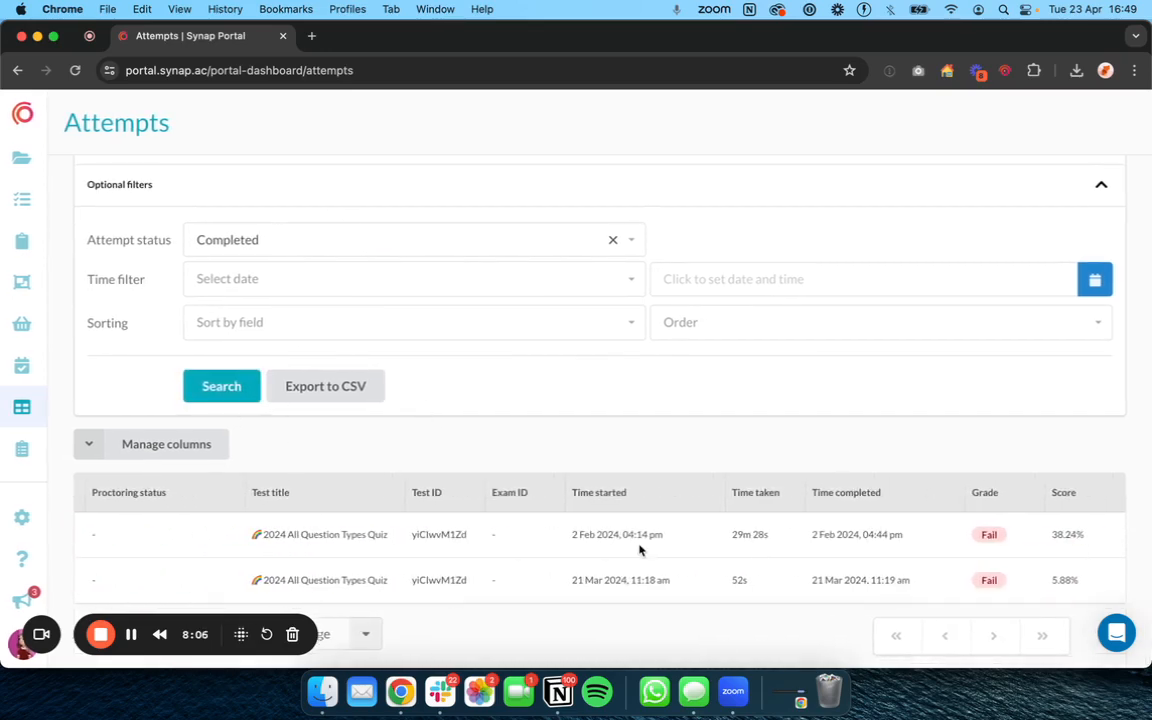
{"action": "scroll", "coordinate": [640, 550], "scroll_direction": "left", "scroll_amount": 9}
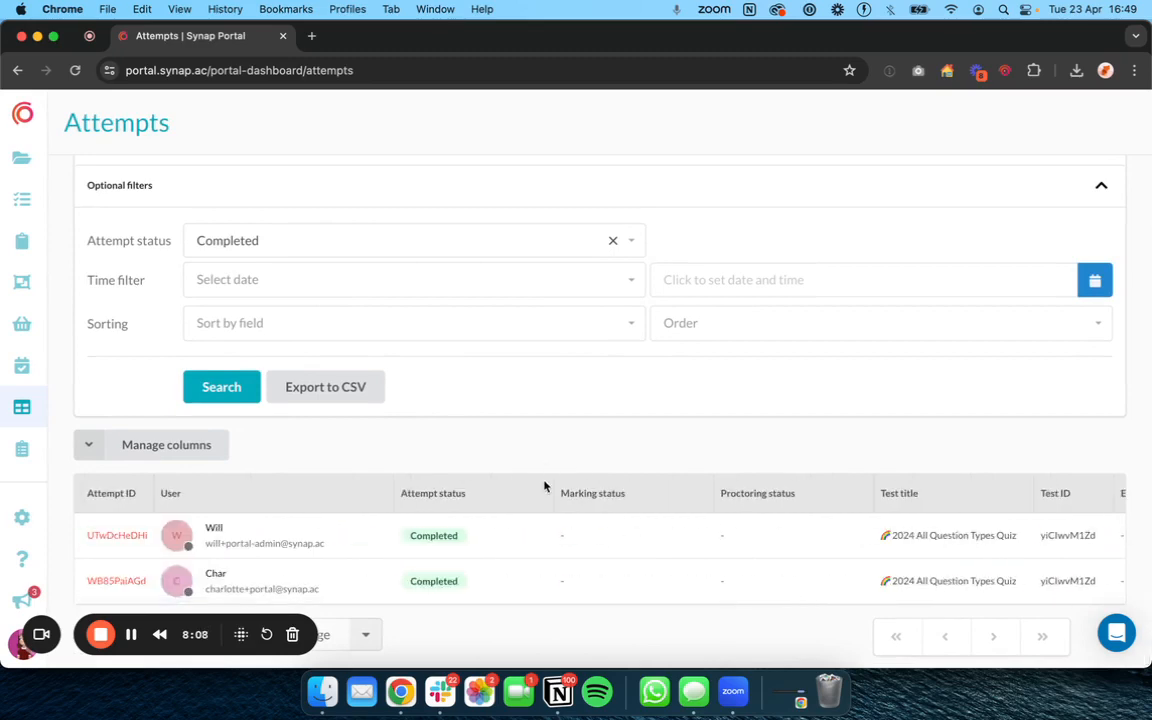
Clear the attempt status filter and view the origin choices.
{"action": "scroll", "coordinate": [544, 486], "scroll_direction": "up", "scroll_amount": 2}
{"action": "left_click", "coordinate": [612, 356]}
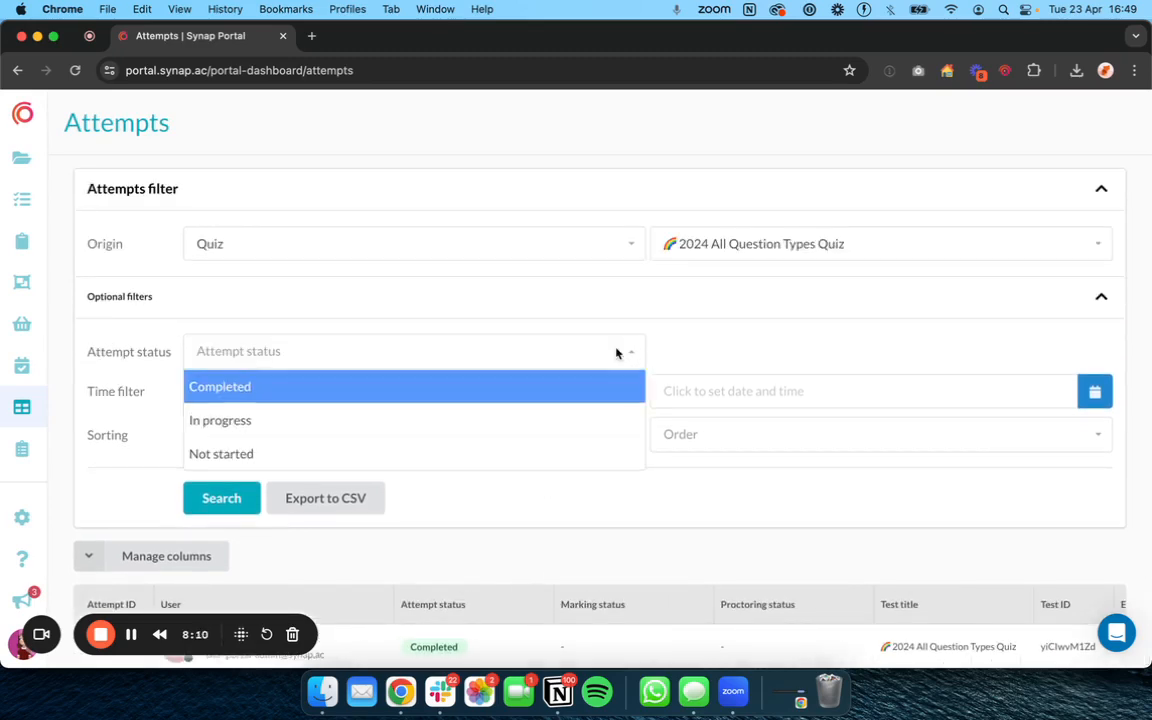
{"action": "left_click", "coordinate": [611, 246]}
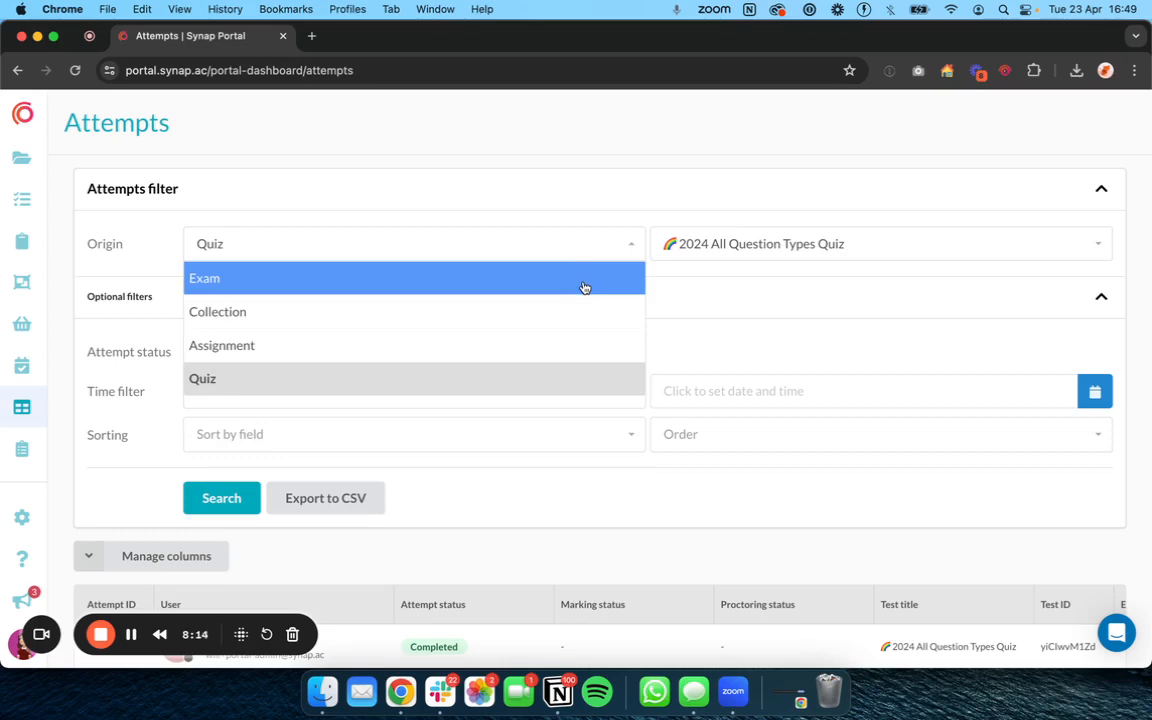
Reload the Attempts page and set the origin type to Exam.
{"action": "left_click", "coordinate": [355, 71]}
{"action": "key", "text": "Return"}
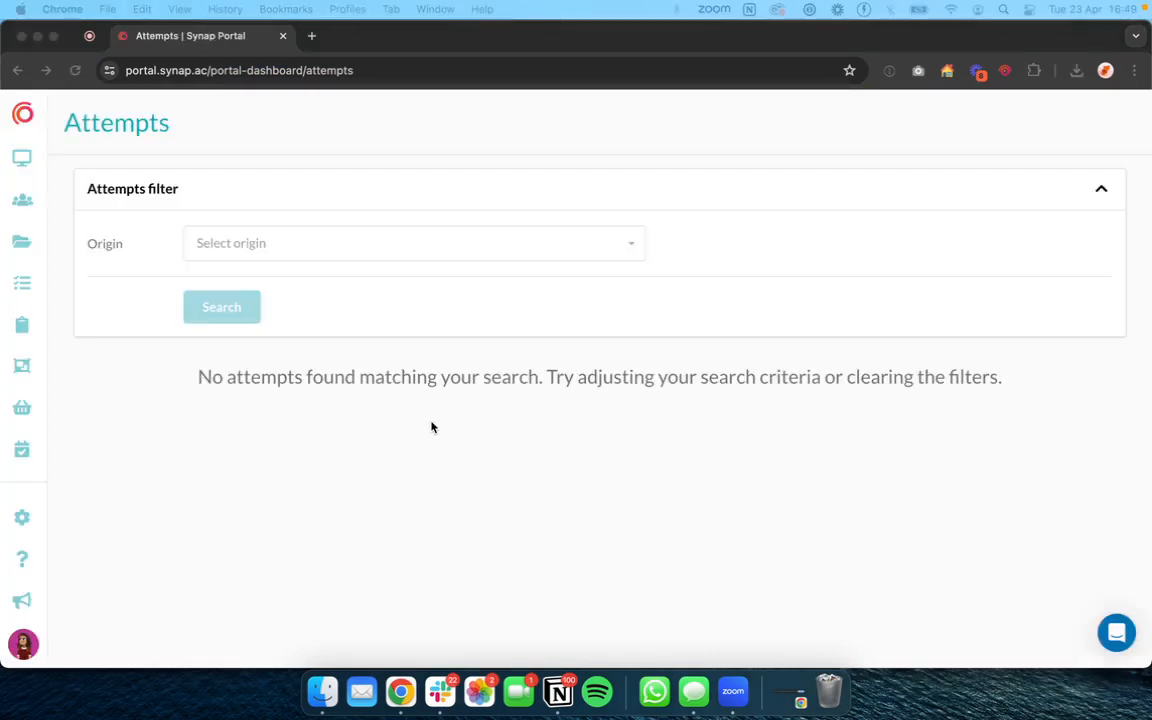
{"action": "left_click", "coordinate": [360, 237]}
{"action": "left_click", "coordinate": [360, 243]}
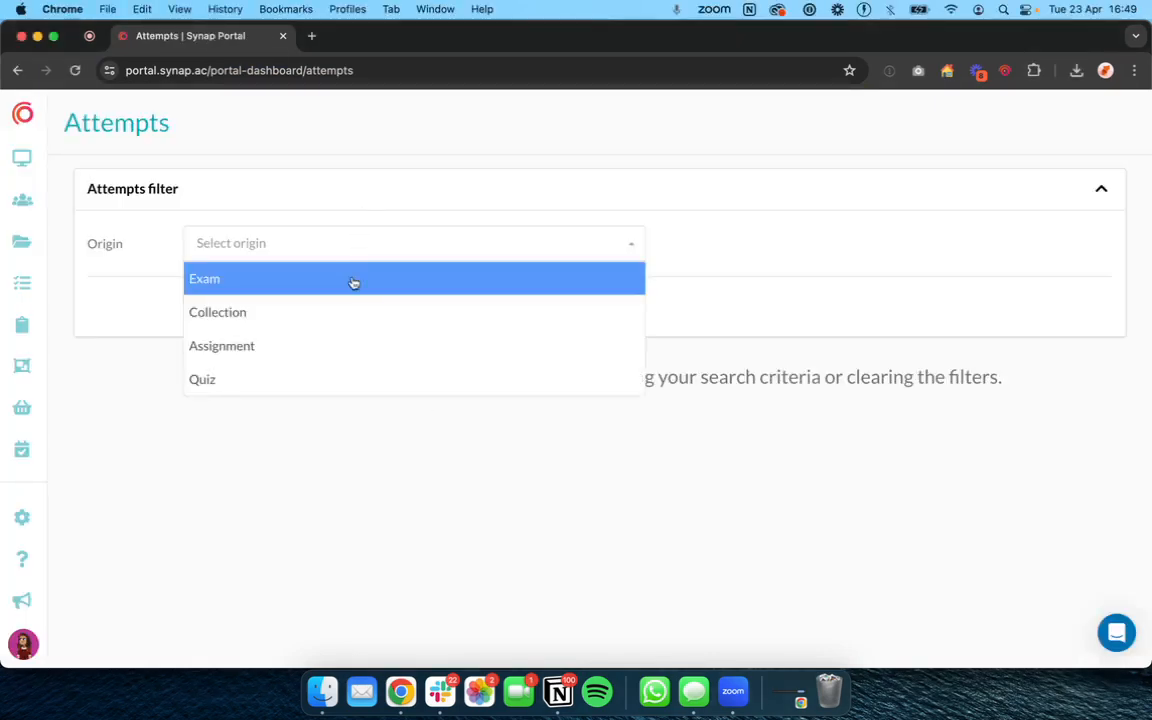
{"action": "left_click", "coordinate": [353, 283]}
Choose the exam "Everybody gets a Certificate of Completion" as origin and search for its attempts.
{"action": "left_click", "coordinate": [788, 242]}
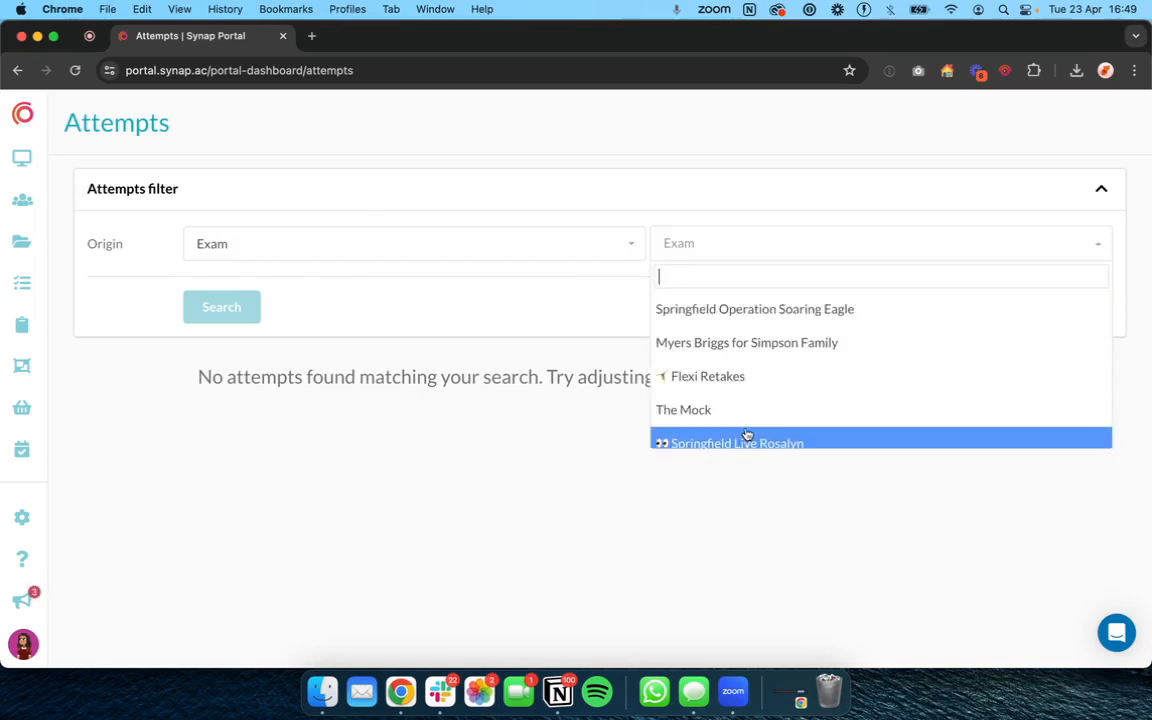
{"action": "scroll", "coordinate": [746, 435], "scroll_direction": "down", "scroll_amount": 10}
{"action": "scroll", "coordinate": [746, 435], "scroll_direction": "up", "scroll_amount": 10}
{"action": "scroll", "coordinate": [746, 435], "scroll_direction": "down", "scroll_amount": 10}
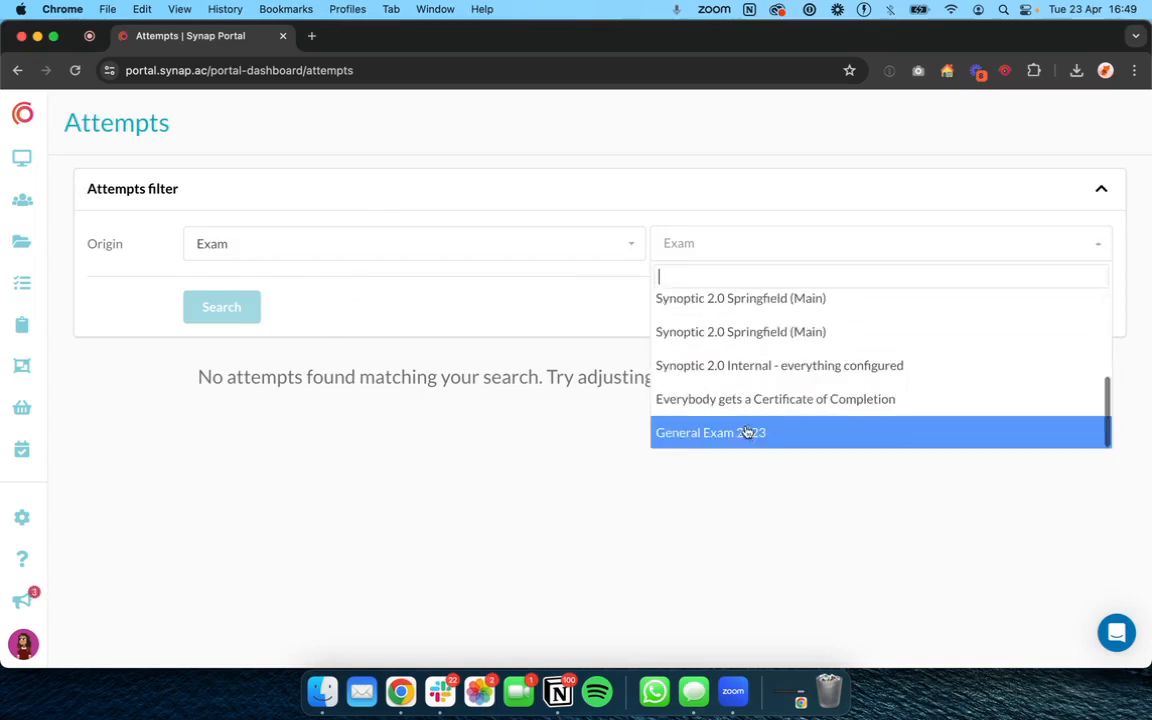
{"action": "left_click", "coordinate": [760, 400]}
{"action": "left_click", "coordinate": [229, 311]}
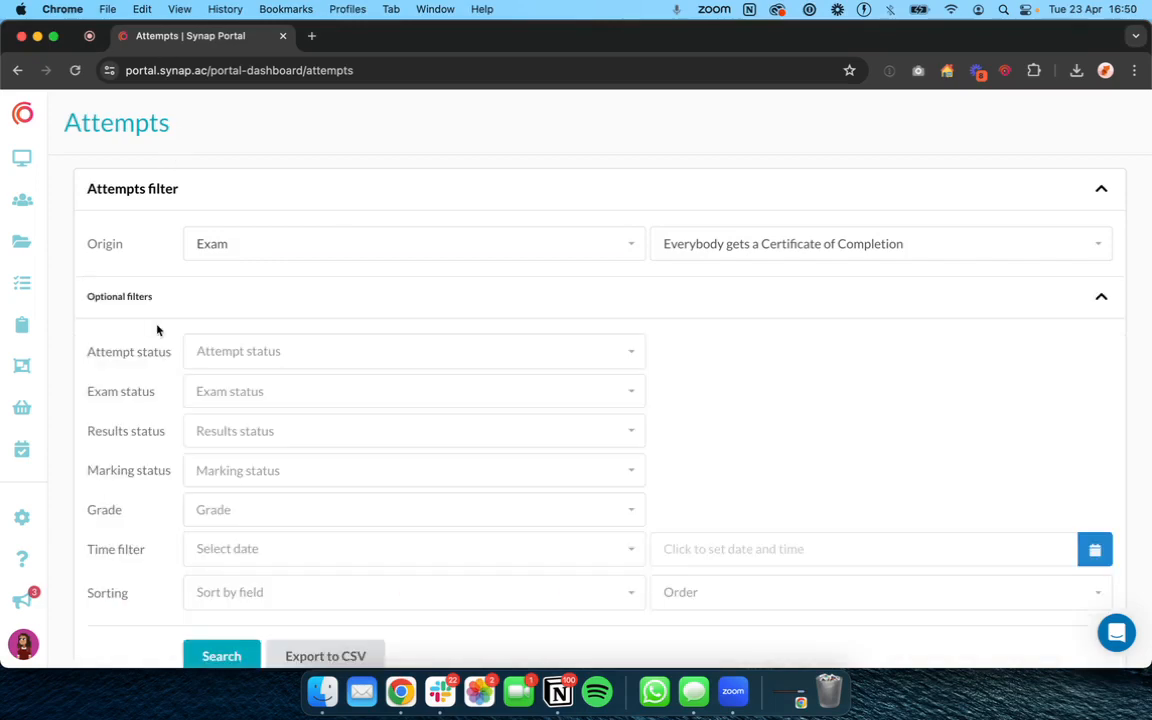
Look over the exam's optional filters and the list of attempts with their attempt, exam and marking statuses.
{"action": "scroll", "coordinate": [162, 247], "scroll_direction": "down", "scroll_amount": 2}
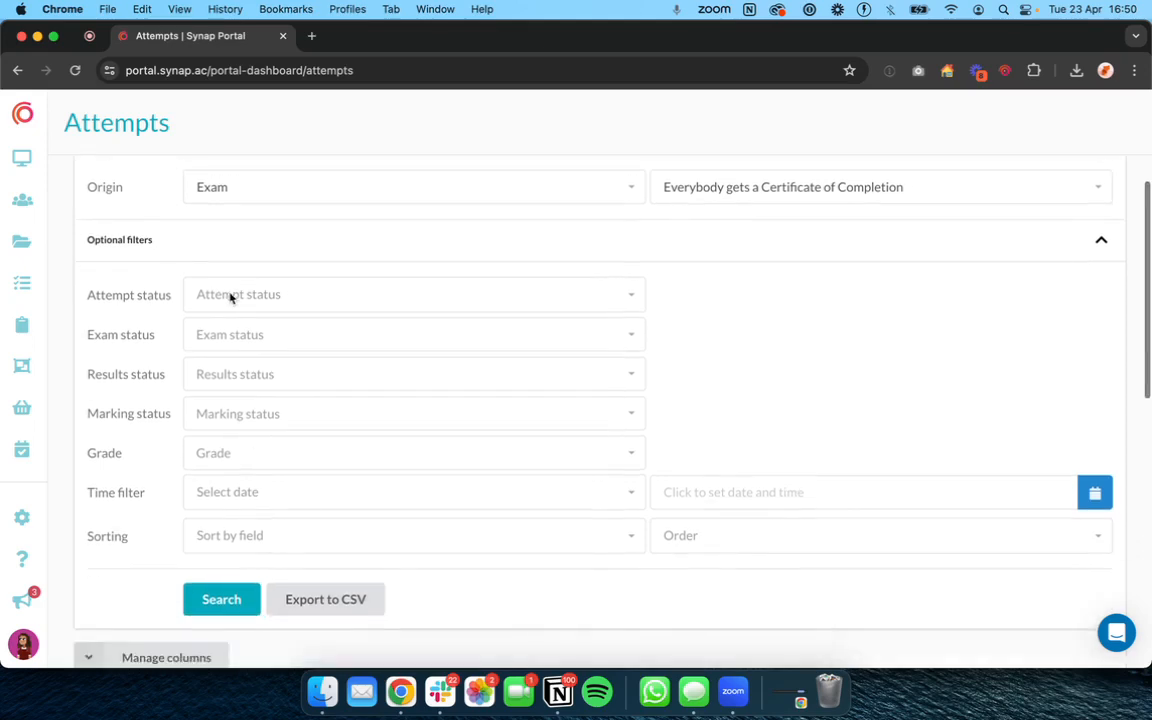
{"action": "scroll", "coordinate": [235, 295], "scroll_direction": "down", "scroll_amount": 15}
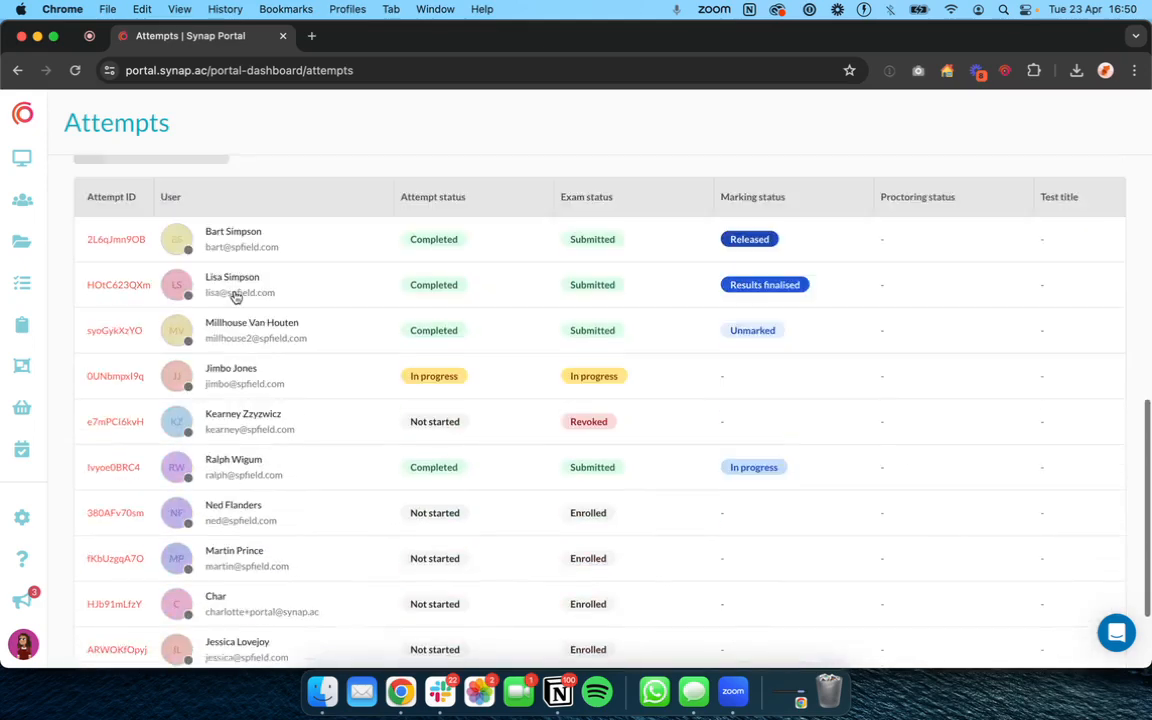
{"action": "scroll", "coordinate": [235, 297], "scroll_direction": "up", "scroll_amount": 15}
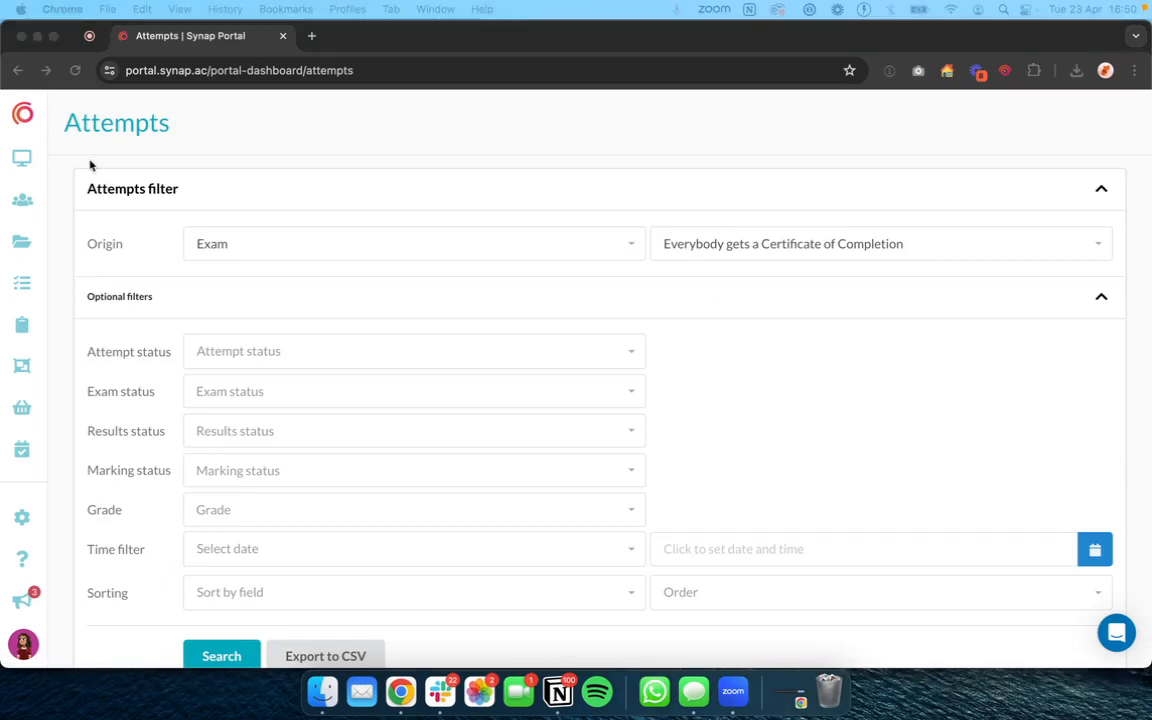
{"action": "left_click", "coordinate": [116, 225]}
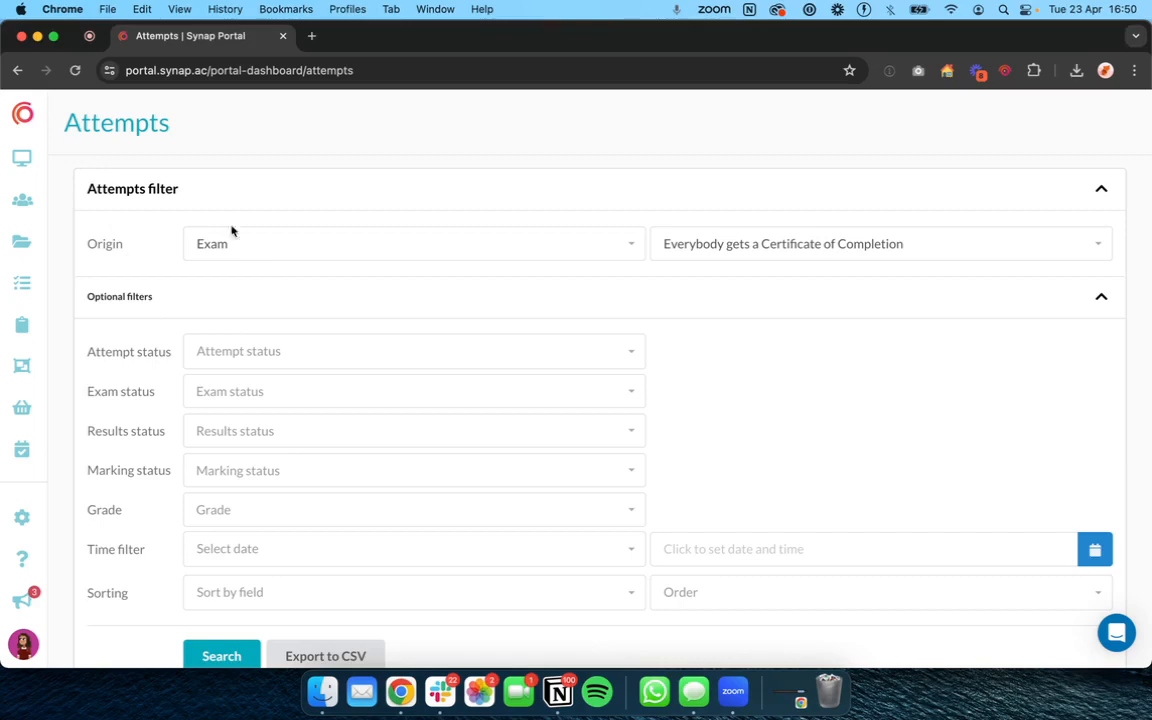
{"action": "scroll", "coordinate": [237, 391], "scroll_direction": "down", "scroll_amount": 5}
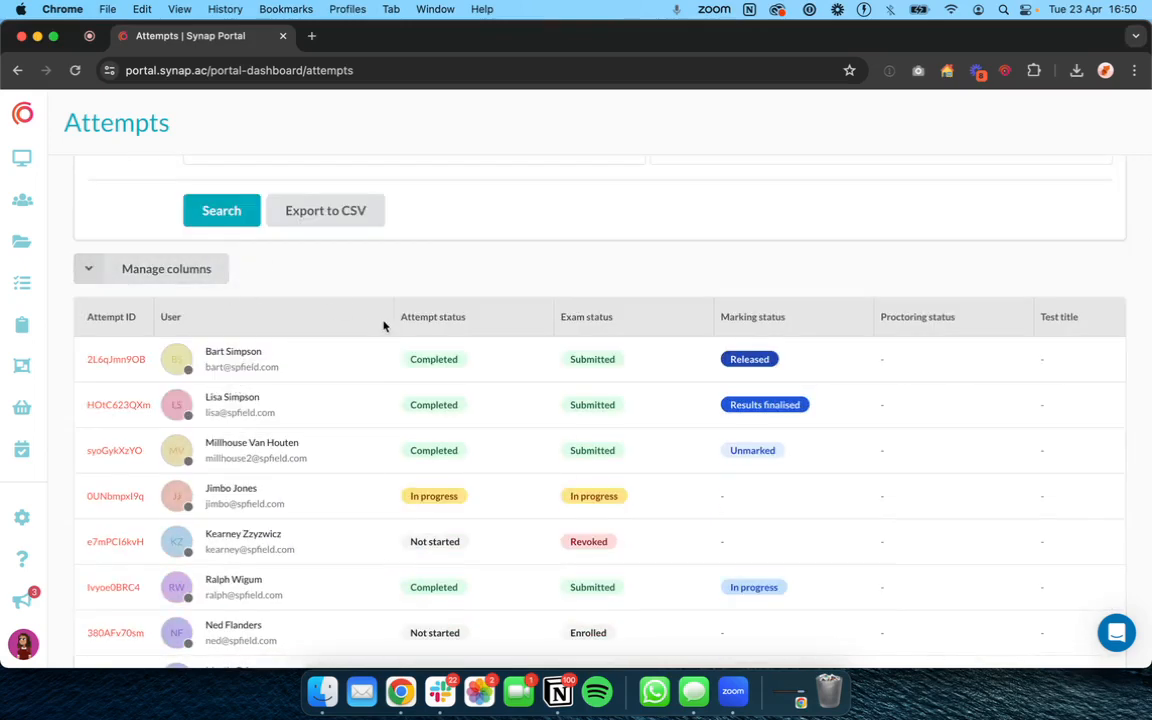
Narrow the User and Attempt status columns and hide the Proctoring status, Test title and Test ID columns.
{"action": "scroll", "coordinate": [391, 322], "scroll_direction": "right", "scroll_amount": 3}
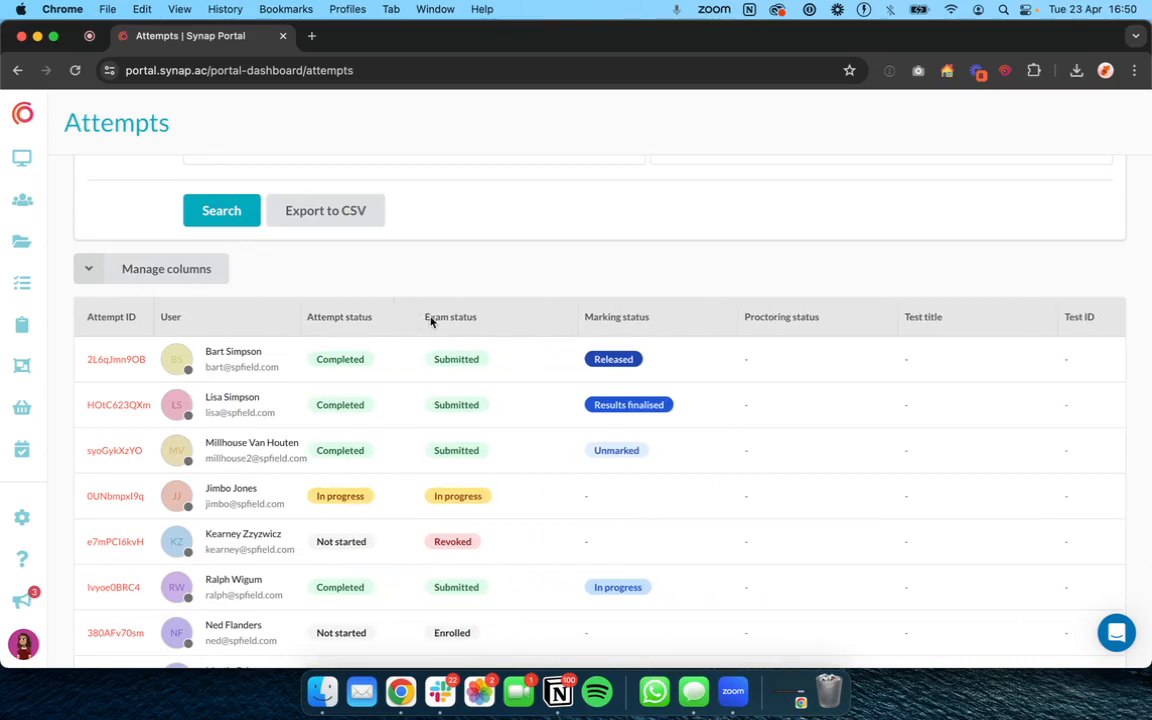
{"action": "scroll", "coordinate": [429, 319], "scroll_direction": "right", "scroll_amount": 5}
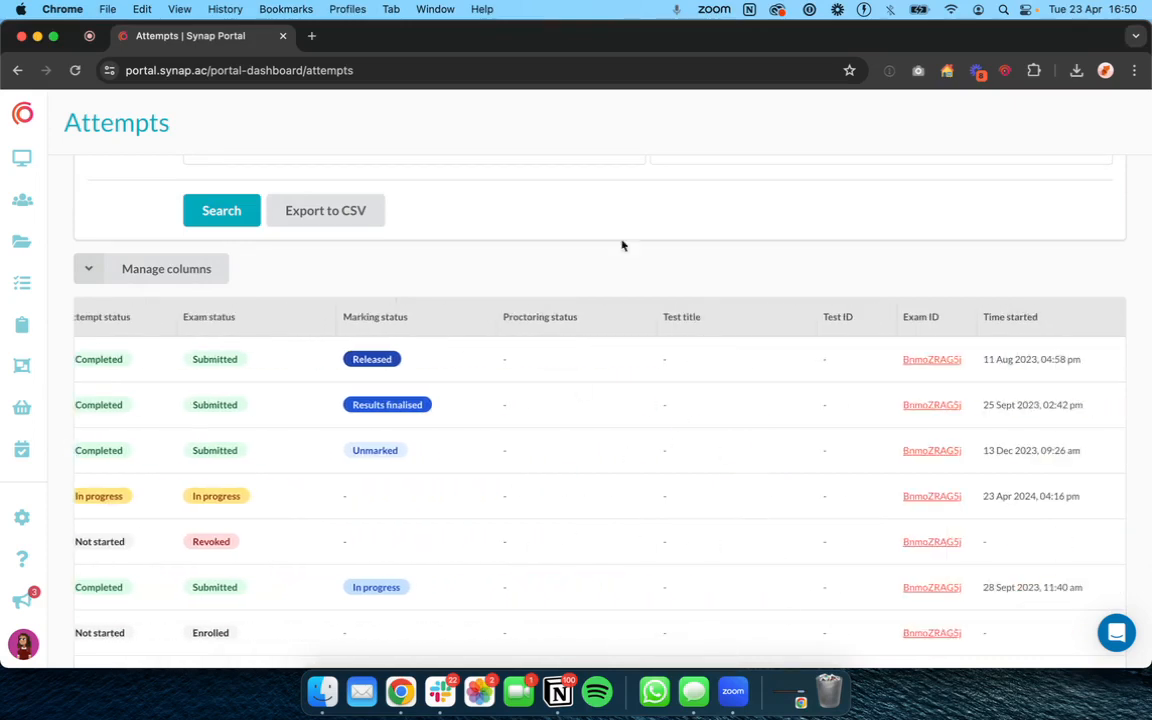
{"action": "left_click", "coordinate": [90, 268]}
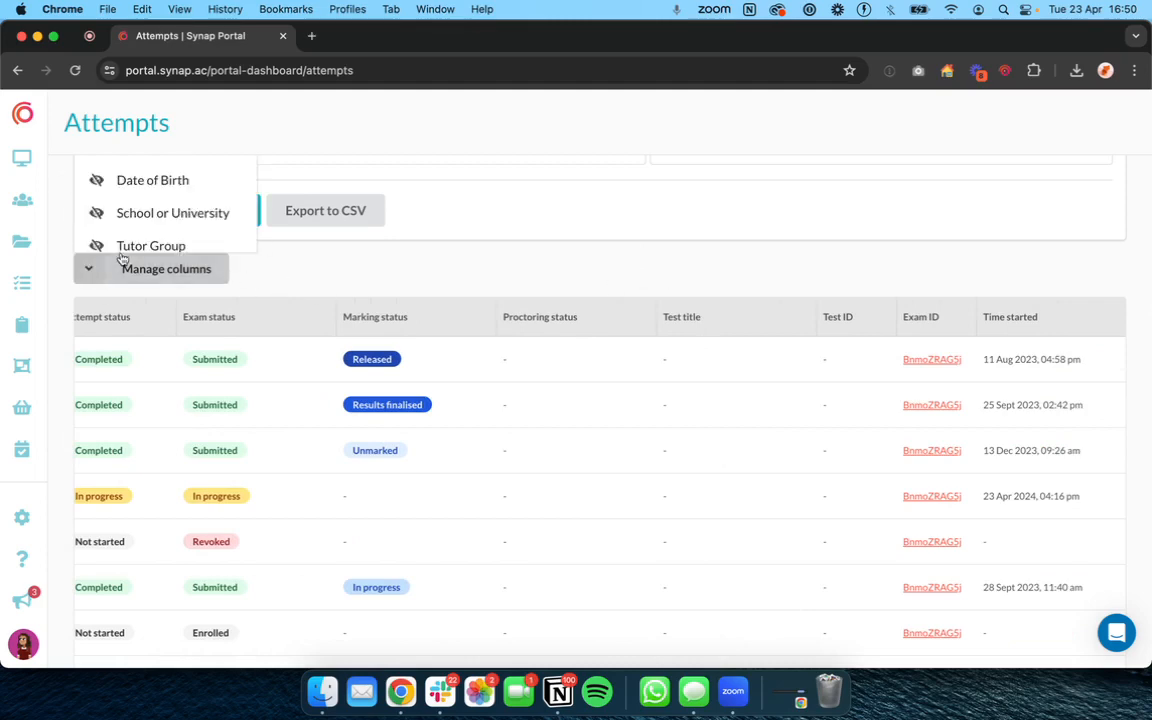
{"action": "scroll", "coordinate": [129, 226], "scroll_direction": "up", "scroll_amount": 5}
{"action": "scroll", "coordinate": [129, 393], "scroll_direction": "down", "scroll_amount": 10}
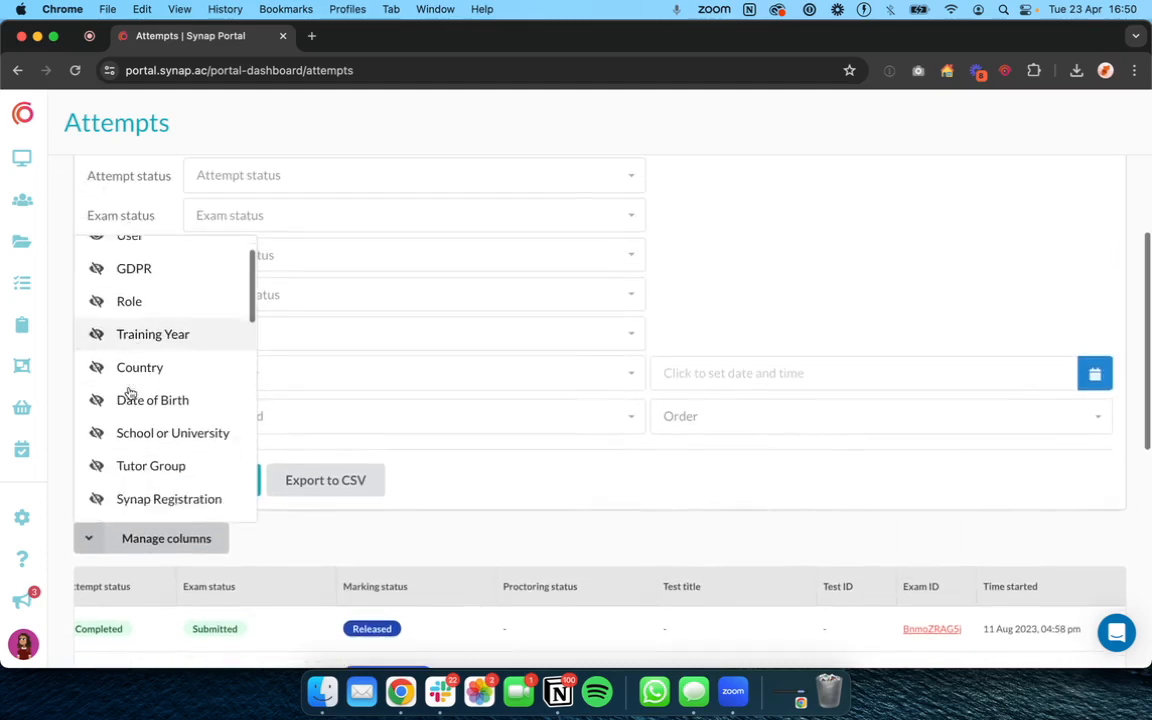
{"action": "left_click", "coordinate": [137, 442]}
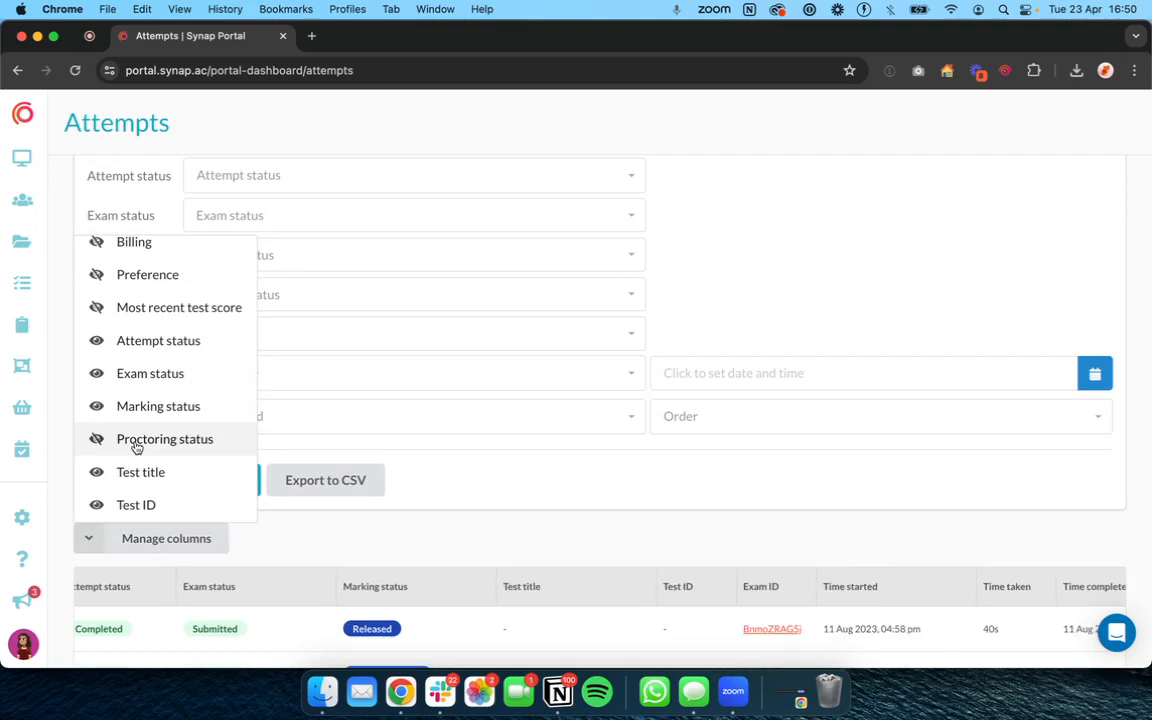
{"action": "left_click", "coordinate": [147, 478]}
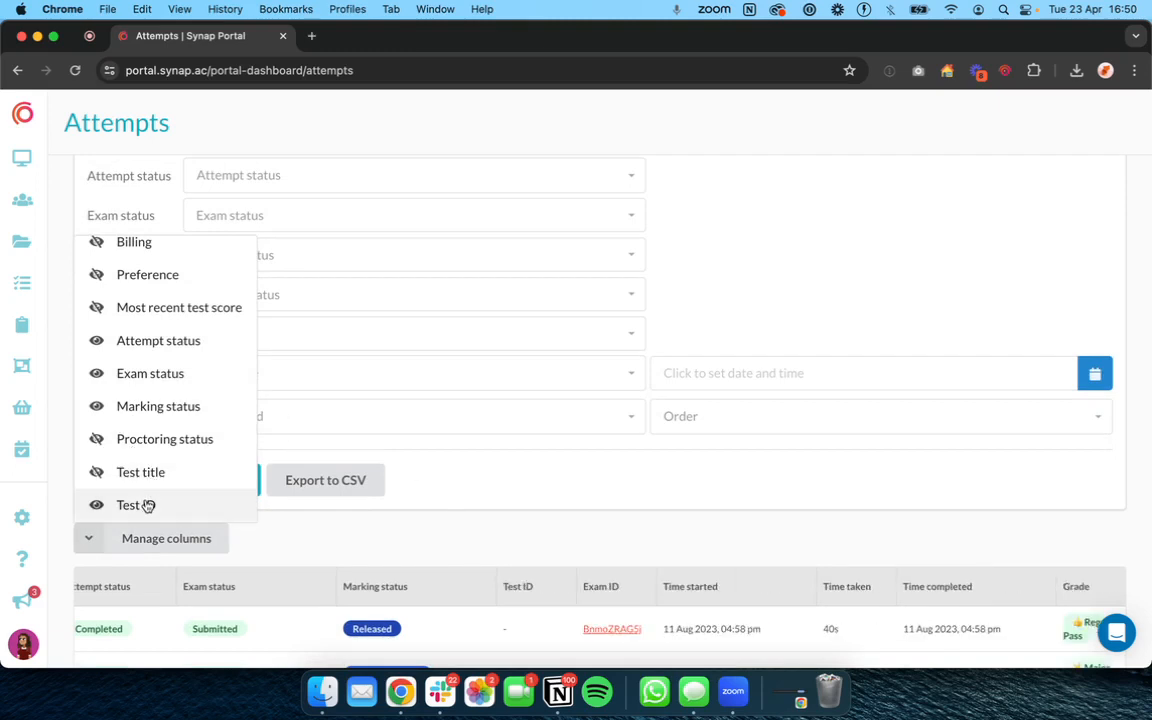
{"action": "left_click", "coordinate": [147, 504]}
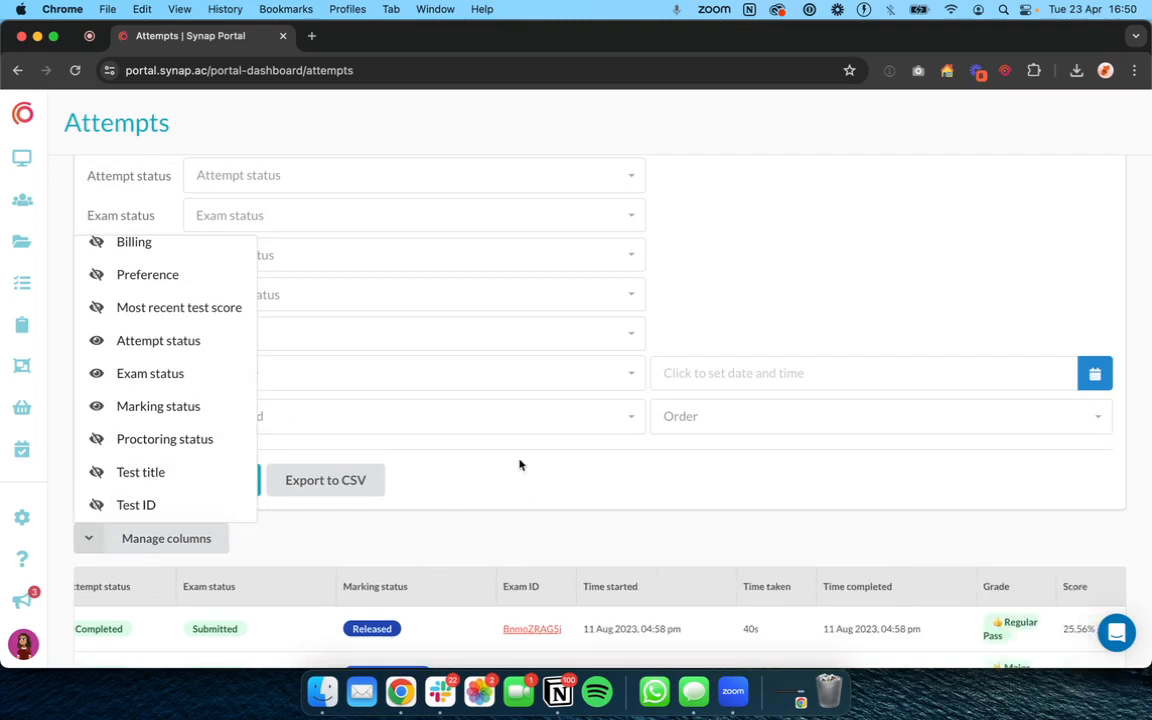
Widen the Grade column and look through the grades, scores and exam IDs of the attempts.
{"action": "scroll", "coordinate": [960, 590], "scroll_direction": "left", "scroll_amount": 3}
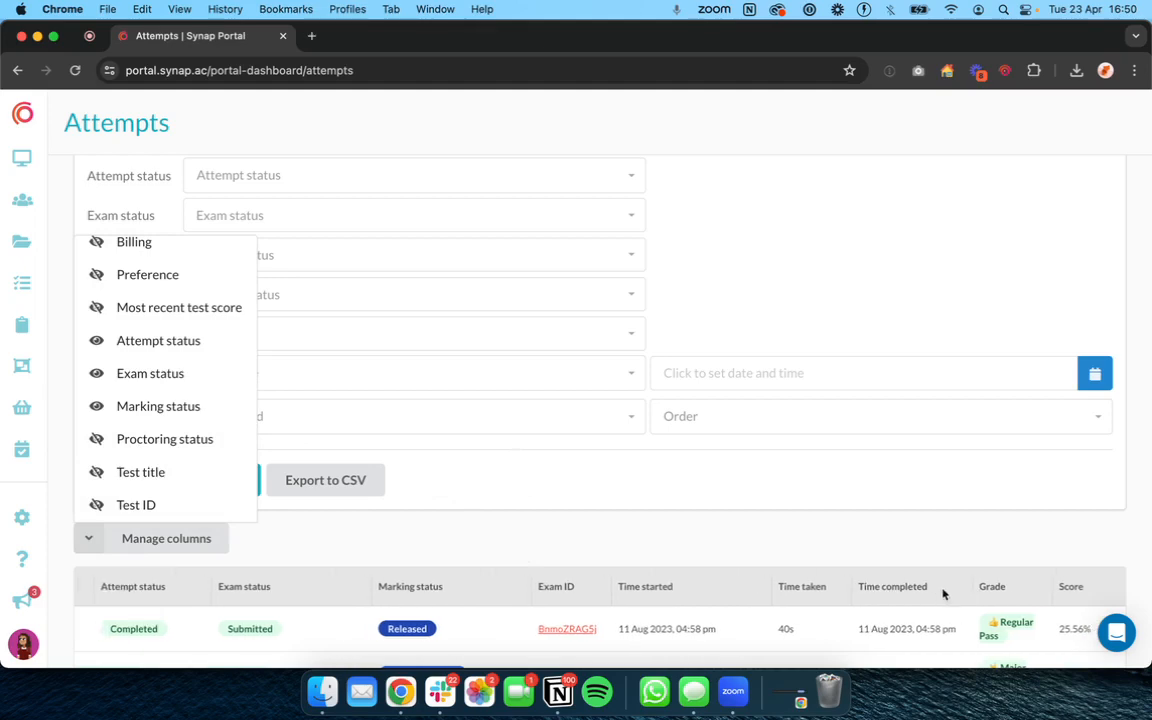
{"action": "left_click_drag", "start_coordinate": [972, 591], "coordinate": [1082, 588]}
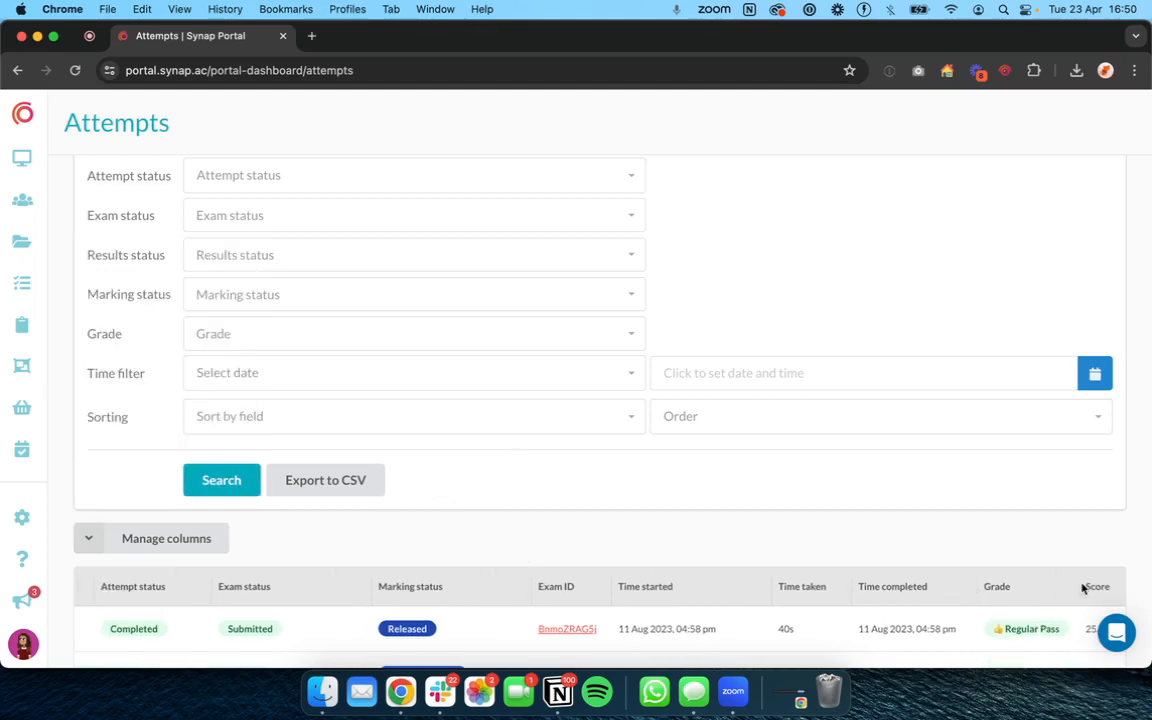
{"action": "scroll", "coordinate": [966, 600], "scroll_direction": "down", "scroll_amount": 5}
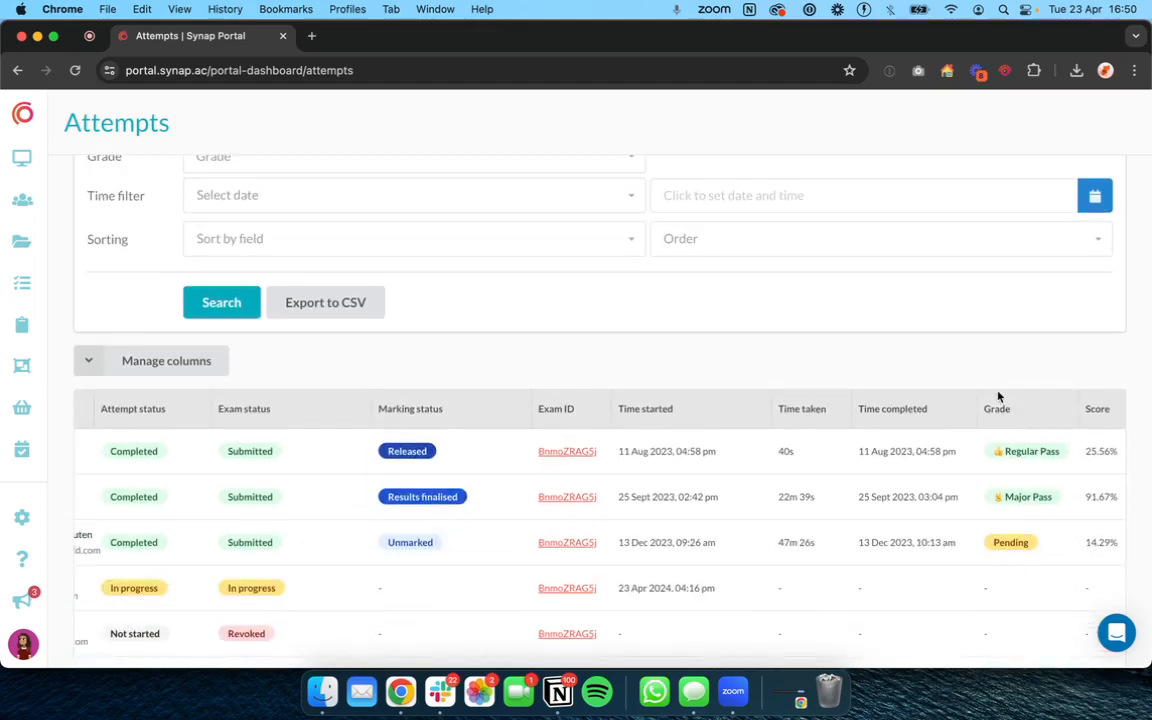
{"action": "scroll", "coordinate": [991, 531], "scroll_direction": "up", "scroll_amount": 2}
{"action": "scroll", "coordinate": [991, 531], "scroll_direction": "down", "scroll_amount": 3}
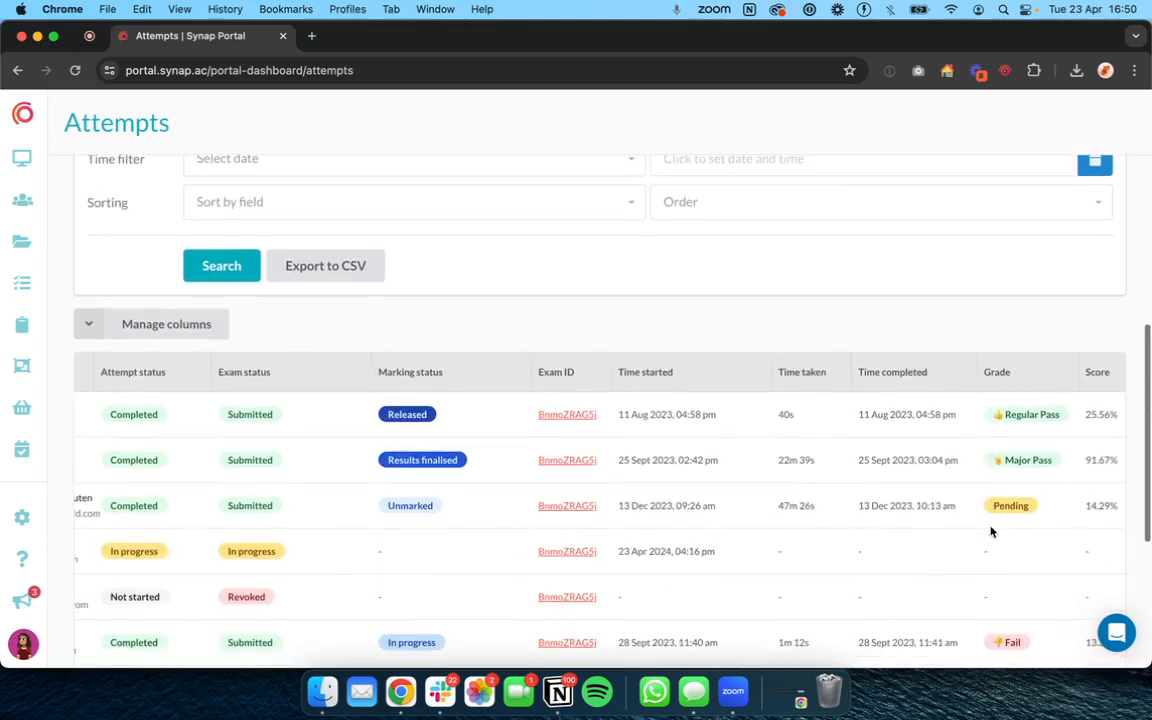
{"action": "scroll", "coordinate": [581, 527], "scroll_direction": "left", "scroll_amount": 4}
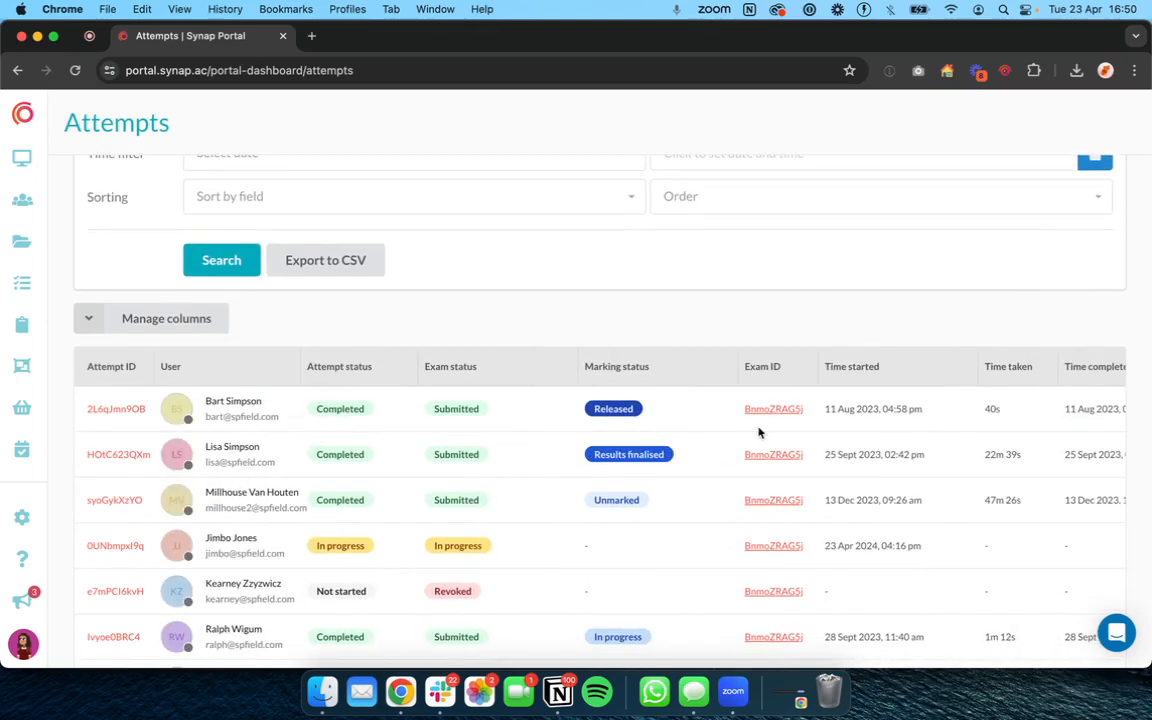
Open the exam from the first attempt's Exam ID and look across the candidate's row as far as grade and score.
{"action": "left_click", "coordinate": [767, 412]}
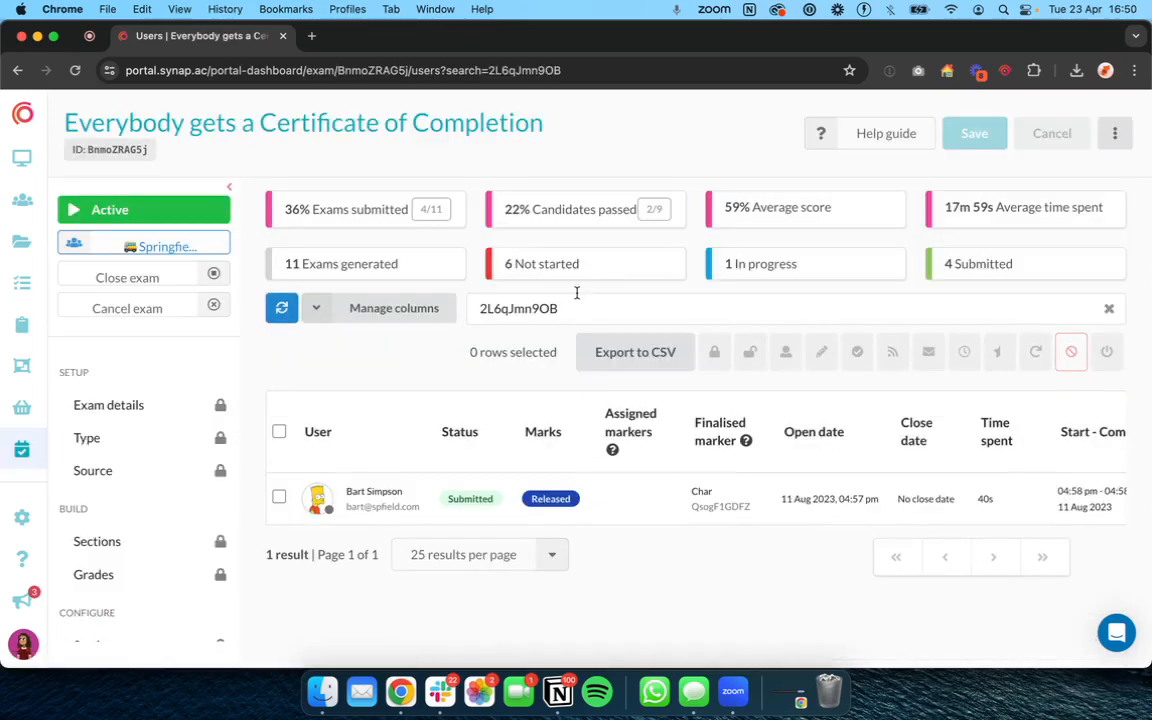
{"action": "left_click", "coordinate": [576, 295]}
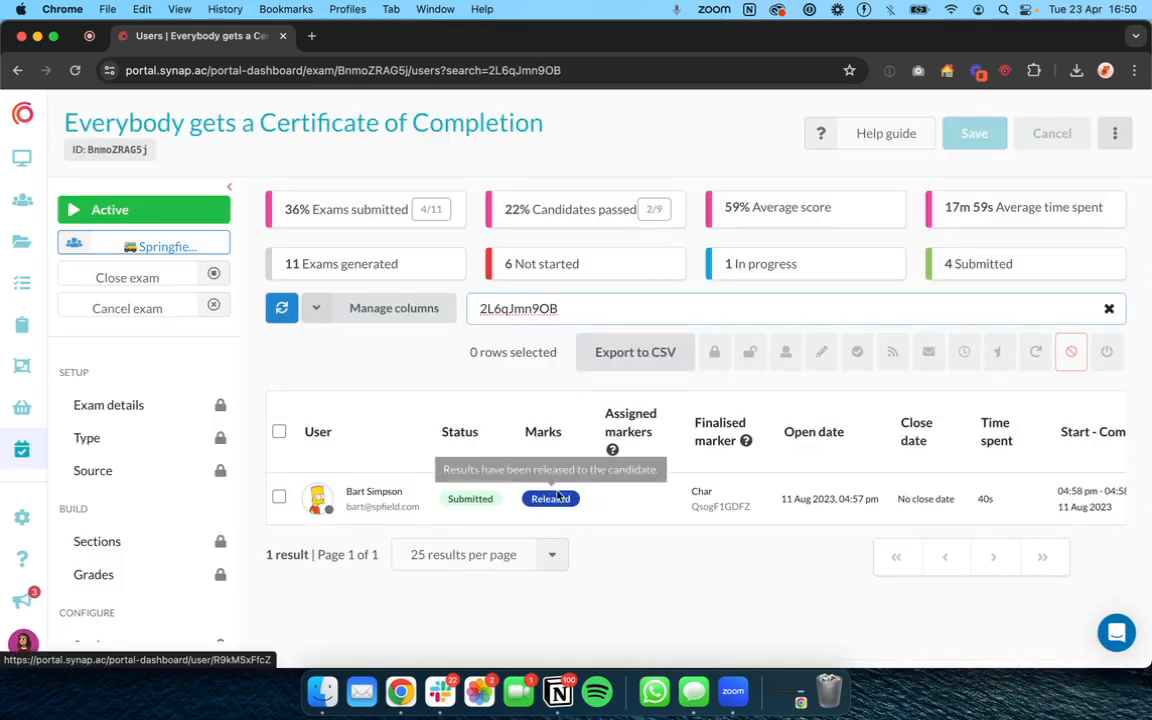
{"action": "scroll", "coordinate": [560, 497], "scroll_direction": "right", "scroll_amount": 5}
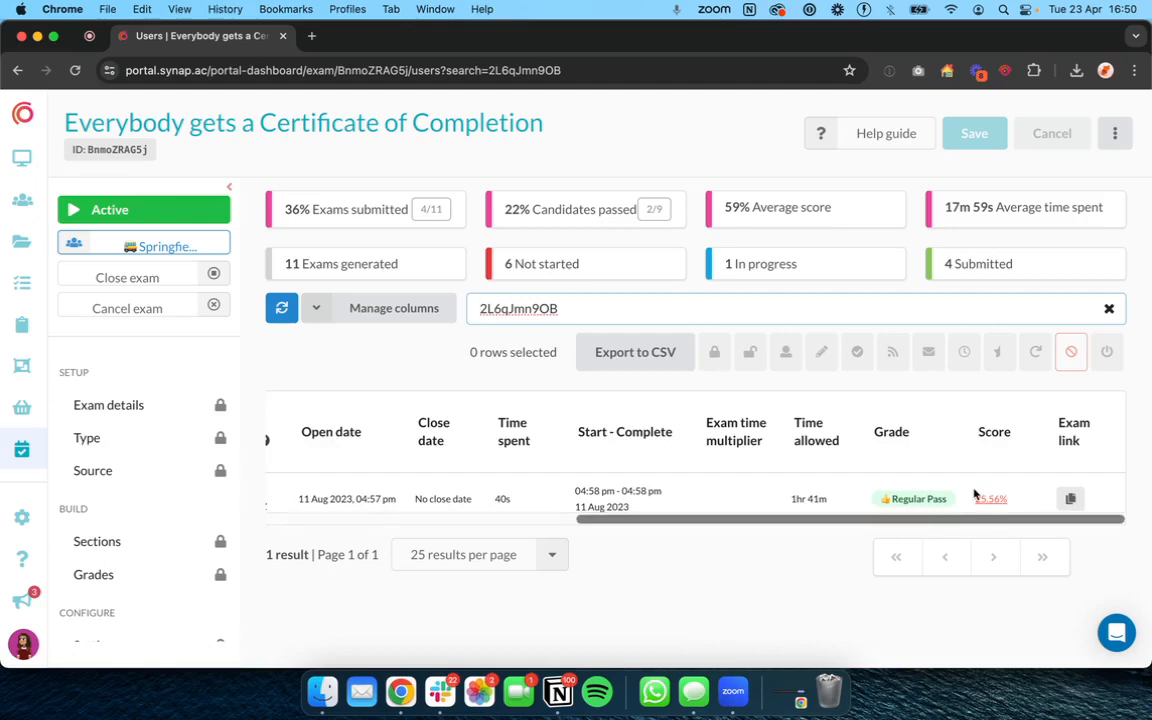
{"action": "scroll", "coordinate": [975, 494], "scroll_direction": "left", "scroll_amount": 5}
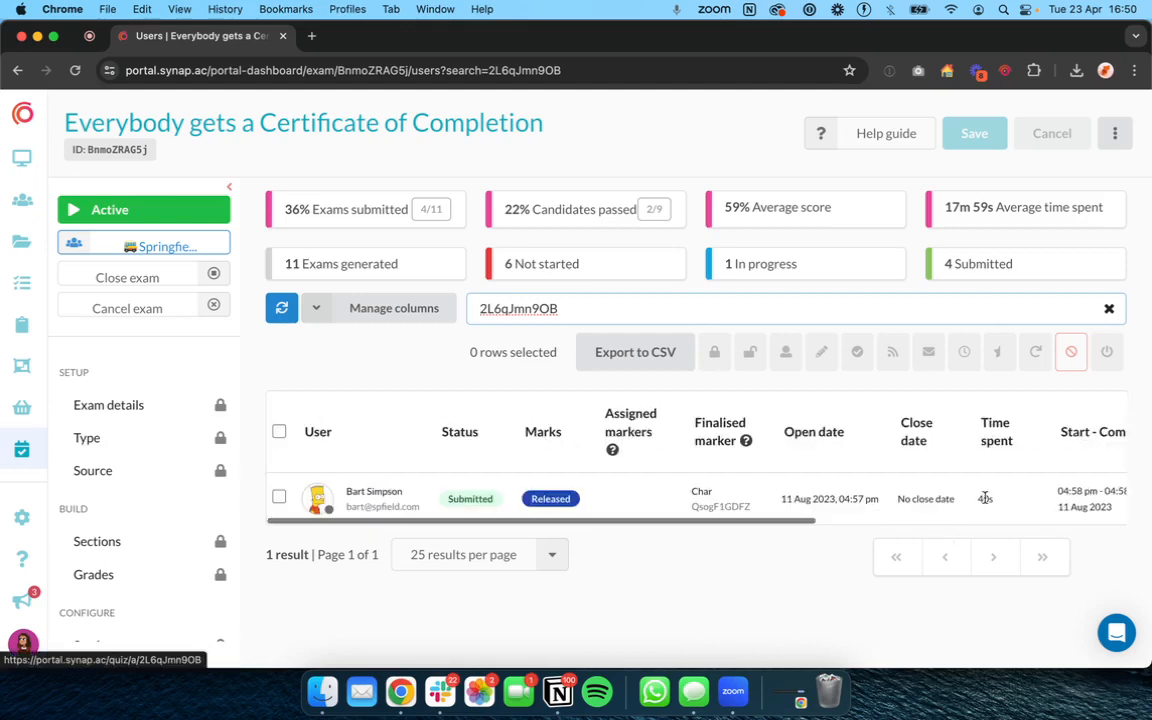
Go back to the Attempts page and search again for attempts of the exam "Everybody gets a Certificate of Completion".
{"action": "left_click", "coordinate": [24, 74]}
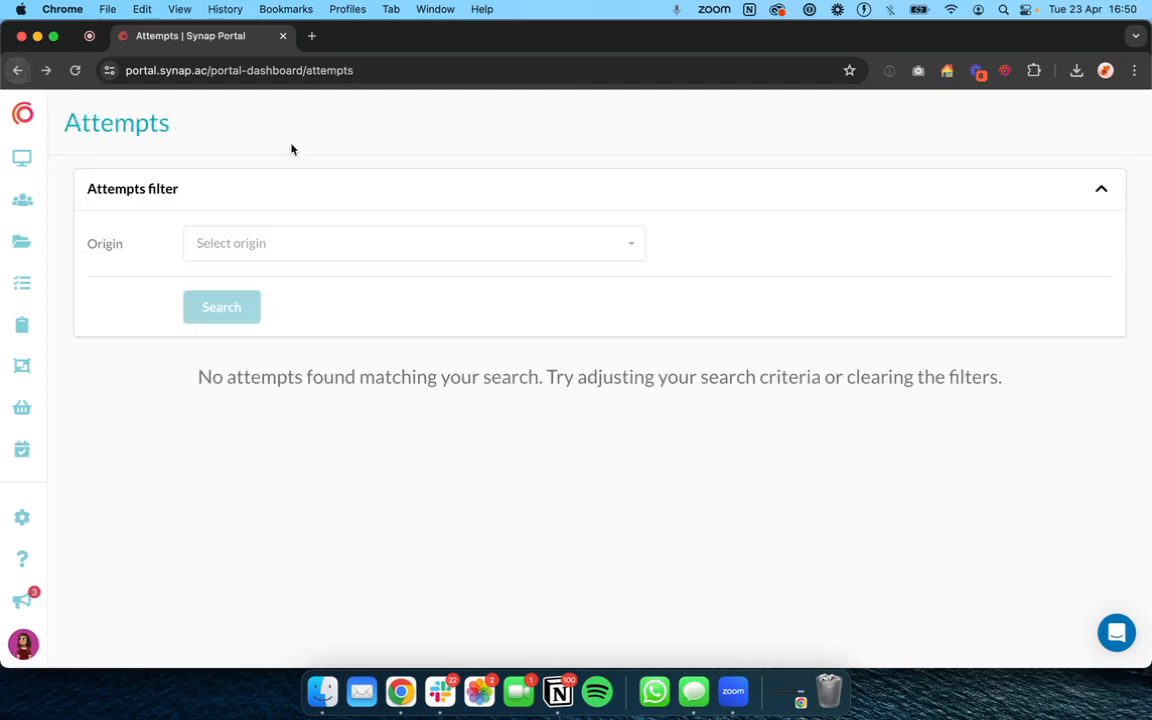
{"action": "left_click", "coordinate": [334, 243]}
{"action": "left_click", "coordinate": [326, 280]}
{"action": "left_click", "coordinate": [764, 243]}
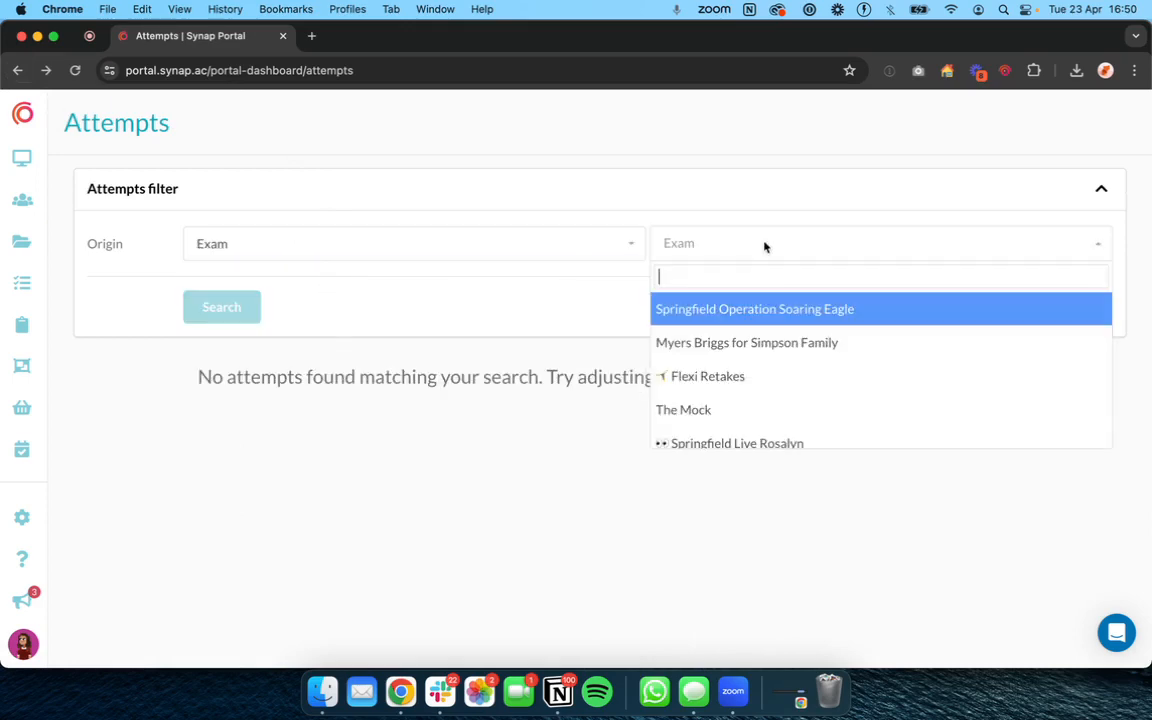
{"action": "scroll", "coordinate": [750, 405], "scroll_direction": "down", "scroll_amount": 5}
{"action": "left_click", "coordinate": [750, 400]}
{"action": "left_click", "coordinate": [212, 308]}
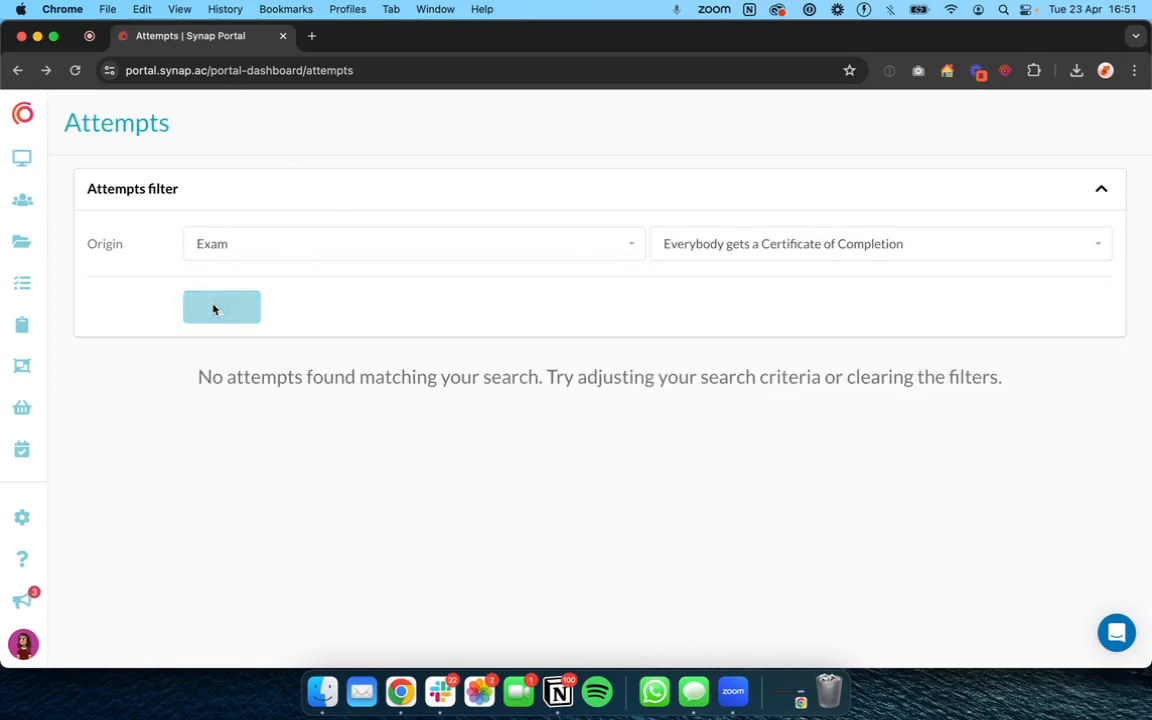
Show the Date of Birth column in the exam's attempts table.
{"action": "scroll", "coordinate": [230, 440], "scroll_direction": "down", "scroll_amount": 5}
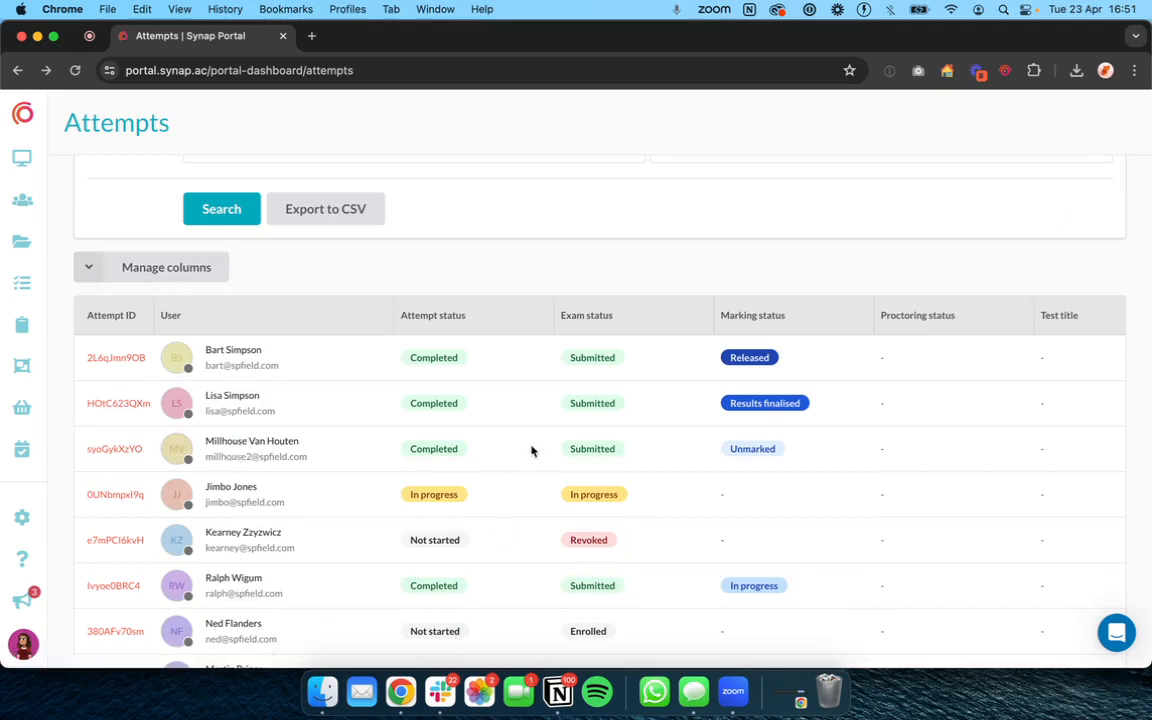
{"action": "left_click", "coordinate": [80, 268]}
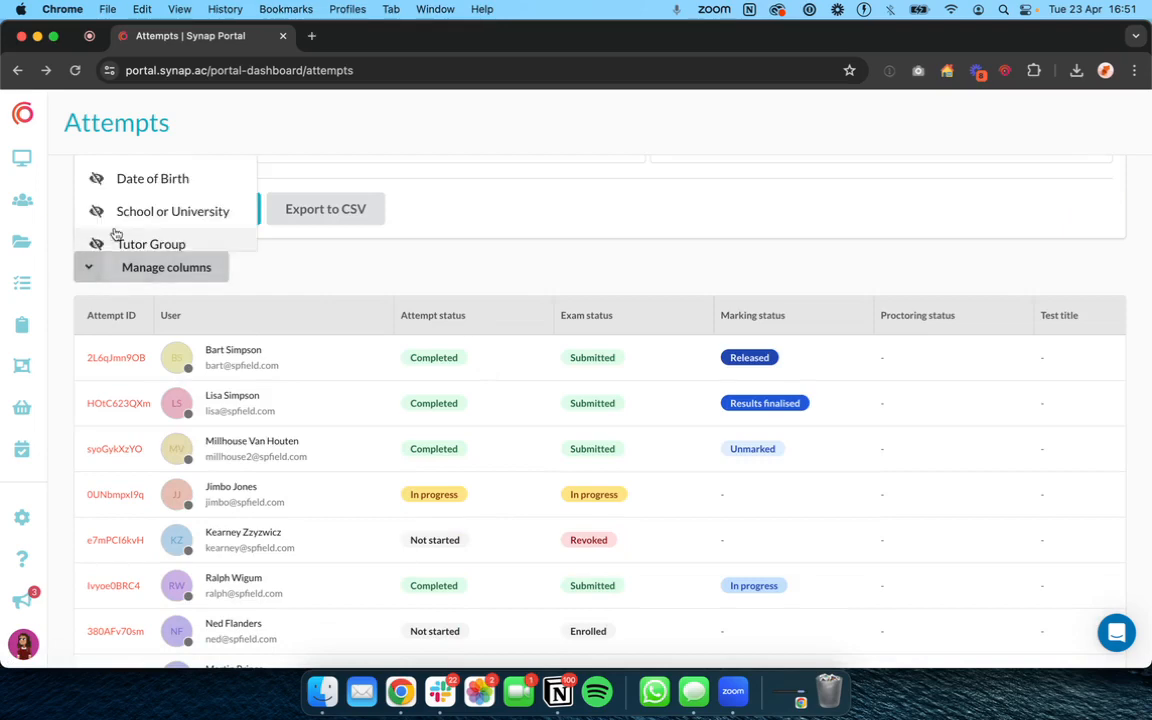
{"action": "scroll", "coordinate": [113, 231], "scroll_direction": "up", "scroll_amount": 2}
{"action": "left_click", "coordinate": [124, 271]}
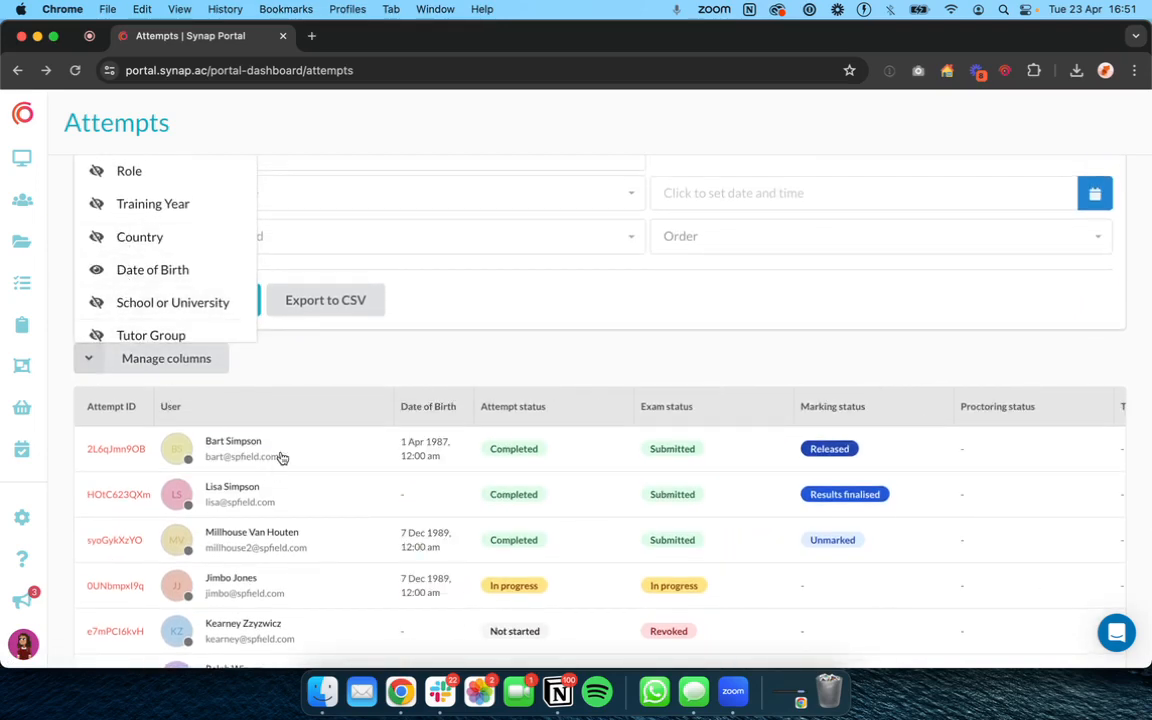
Highlight the first candidate's date of birth and look across the remaining columns of the attempts table.
{"action": "left_click", "coordinate": [412, 453]}
{"action": "triple_click", "coordinate": [415, 451]}
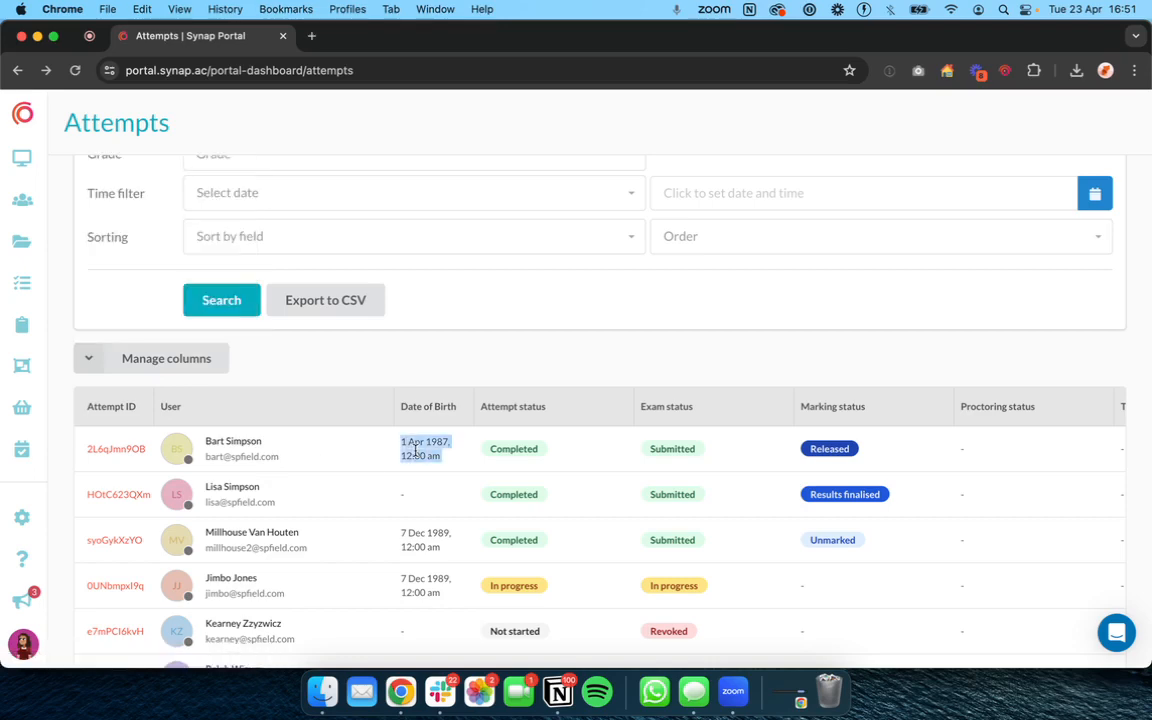
{"action": "scroll", "coordinate": [393, 449], "scroll_direction": "right", "scroll_amount": 9}
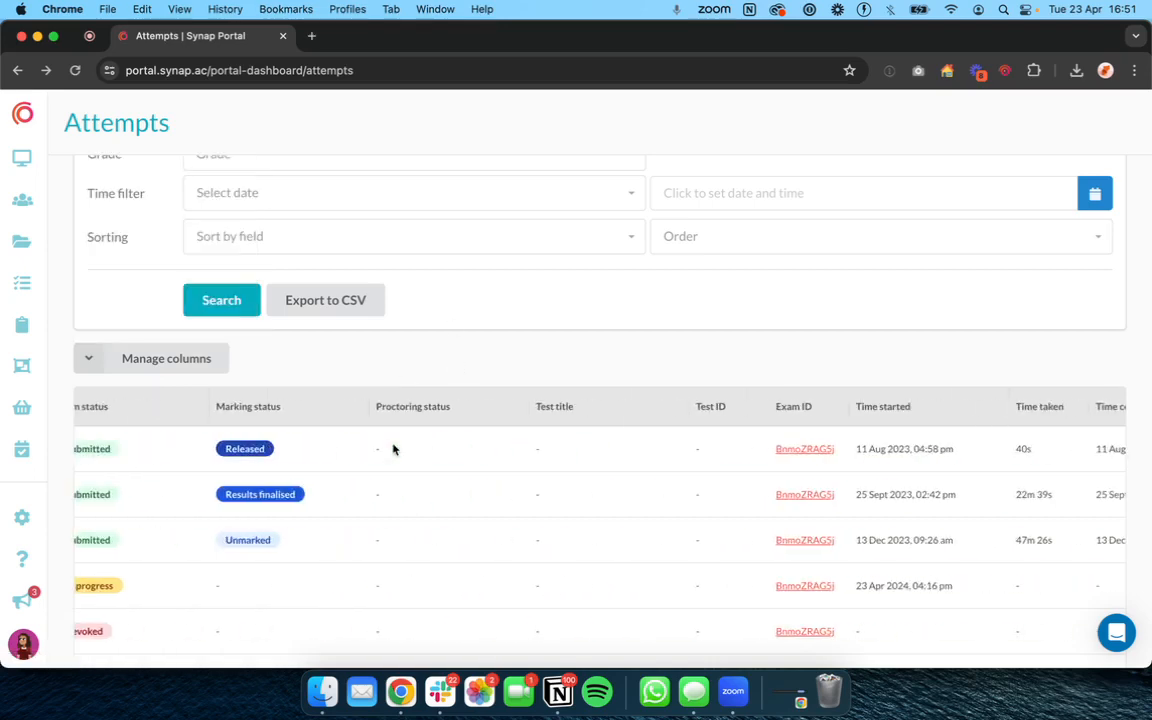
{"action": "scroll", "coordinate": [393, 449], "scroll_direction": "left", "scroll_amount": 9}
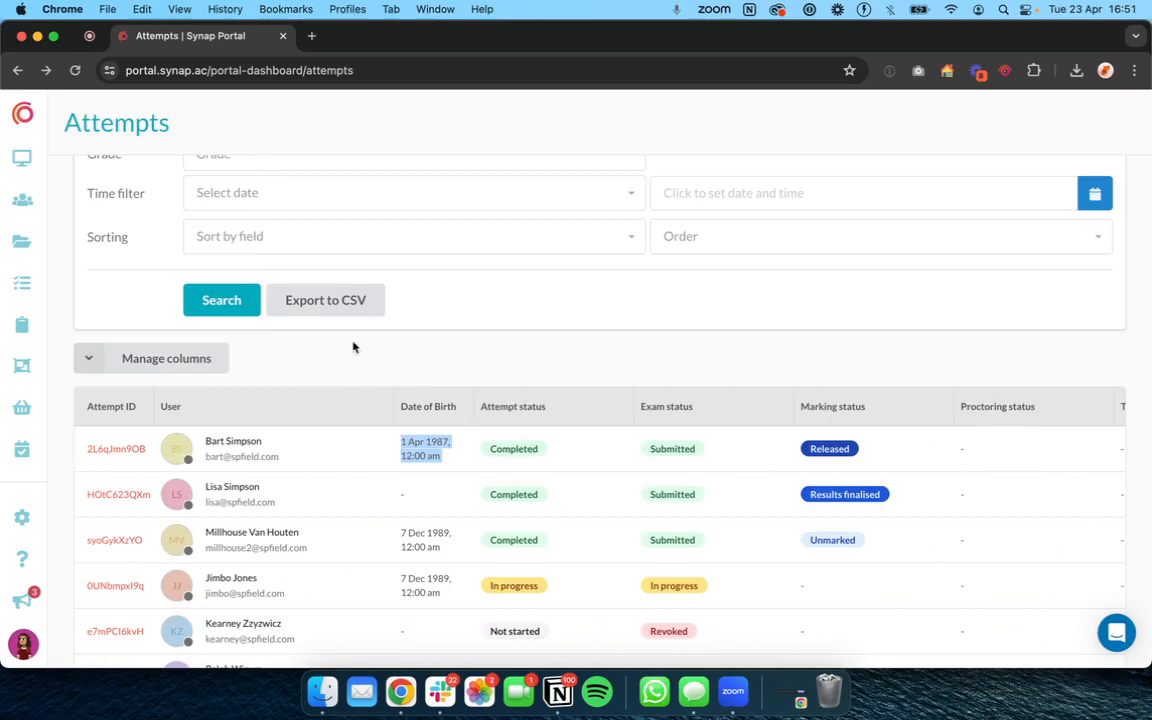
Open the CSV export options for the attempts, try the By question breakdown and settle on By score.
{"action": "scroll", "coordinate": [352, 347], "scroll_direction": "up", "scroll_amount": 2}
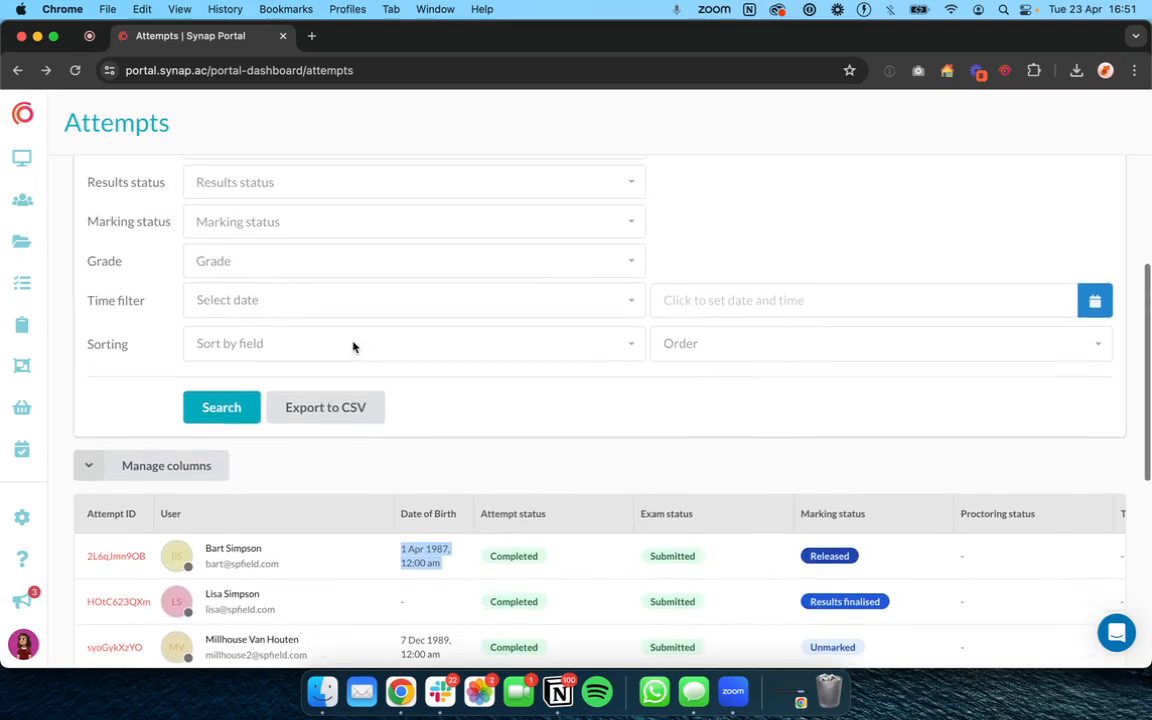
{"action": "left_click", "coordinate": [323, 401]}
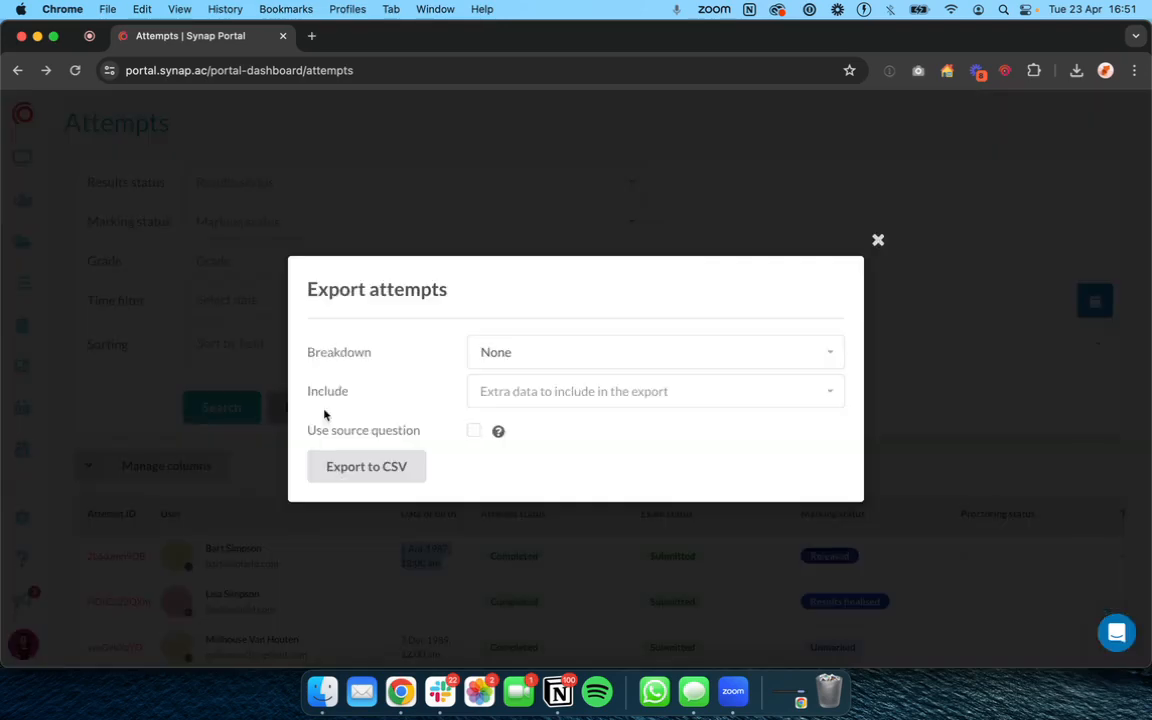
{"action": "left_click", "coordinate": [523, 365]}
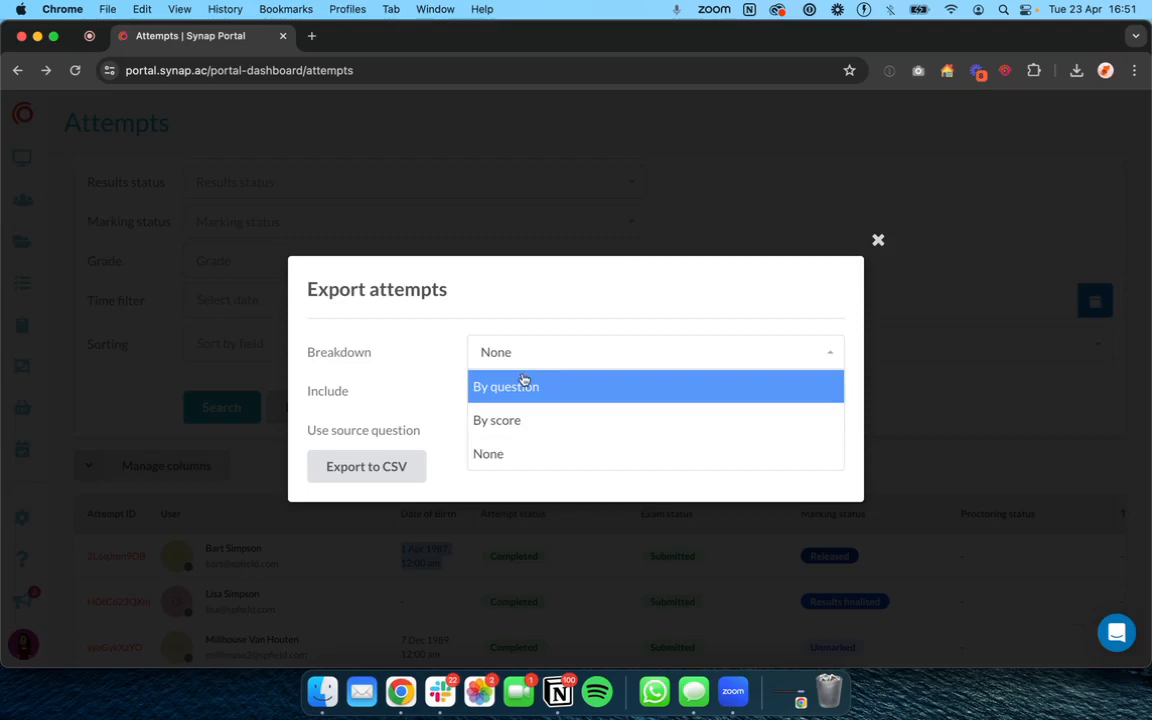
{"action": "left_click", "coordinate": [523, 384]}
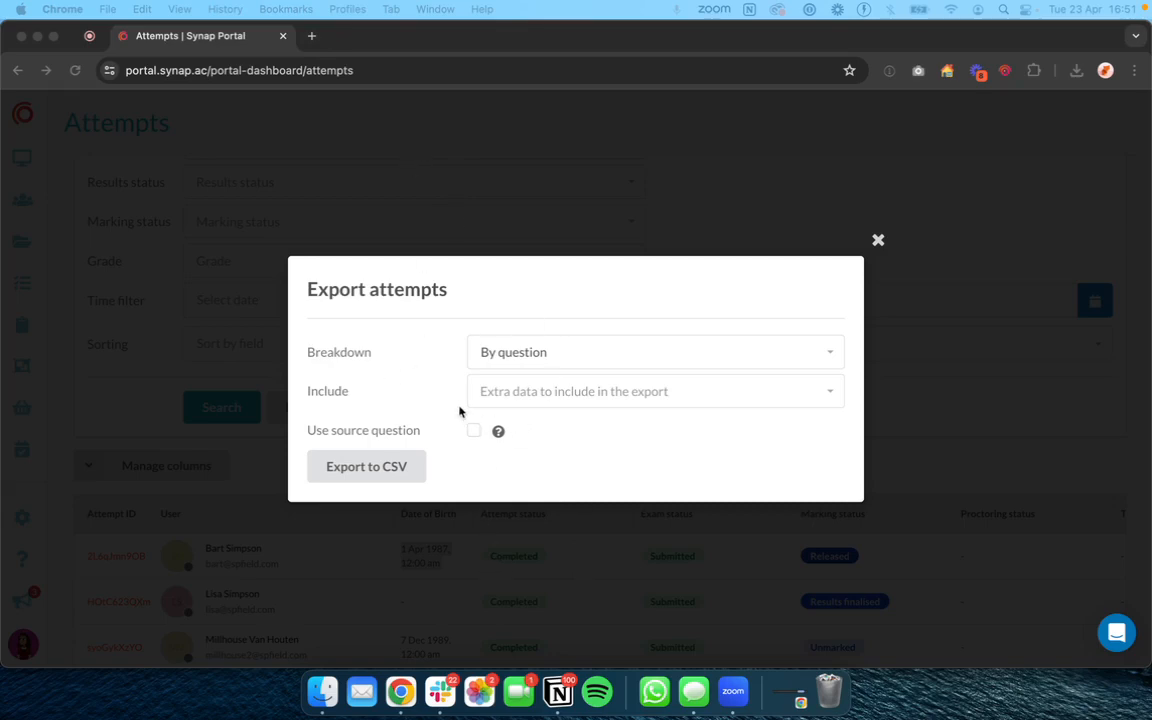
{"action": "left_click", "coordinate": [524, 353]}
{"action": "left_click", "coordinate": [526, 421]}
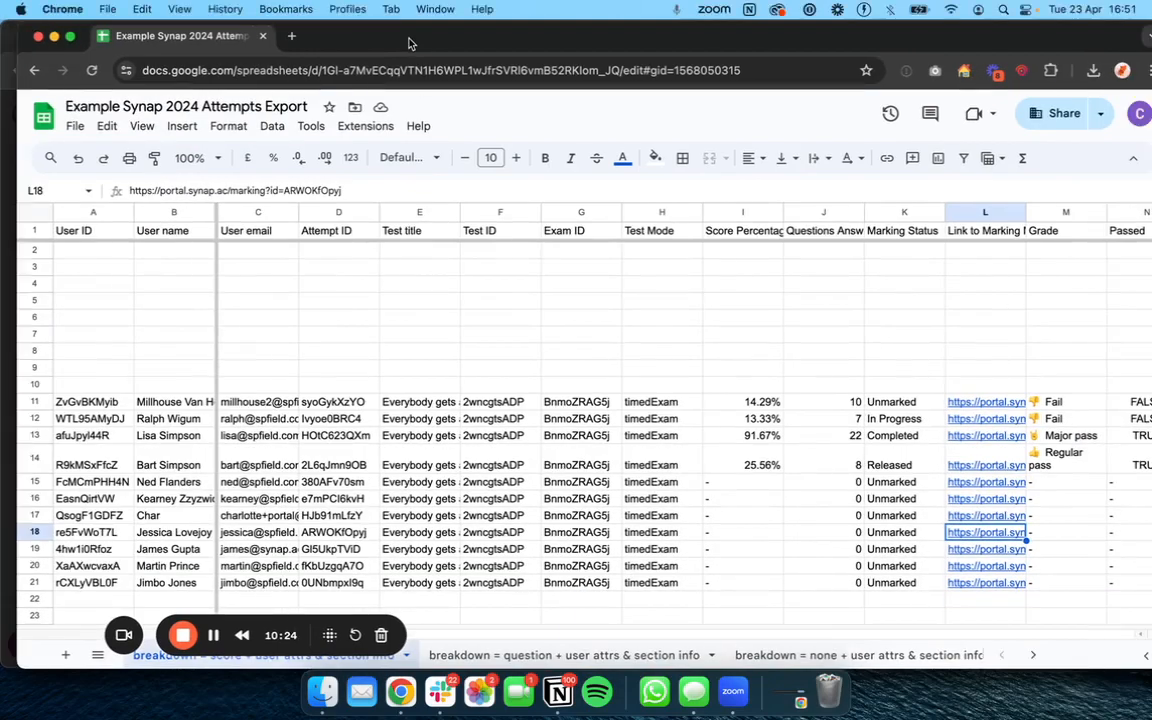
Switch to the Google Sheets file "Example Synap 2024 Attempts Export" and select row 14 of the score breakdown sheet.
{"action": "key", "text": "ctrl+Up"}
{"action": "left_click", "coordinate": [172, 266]}
{"action": "left_click_drag", "start_coordinate": [163, 622], "coordinate": [97, 522]}
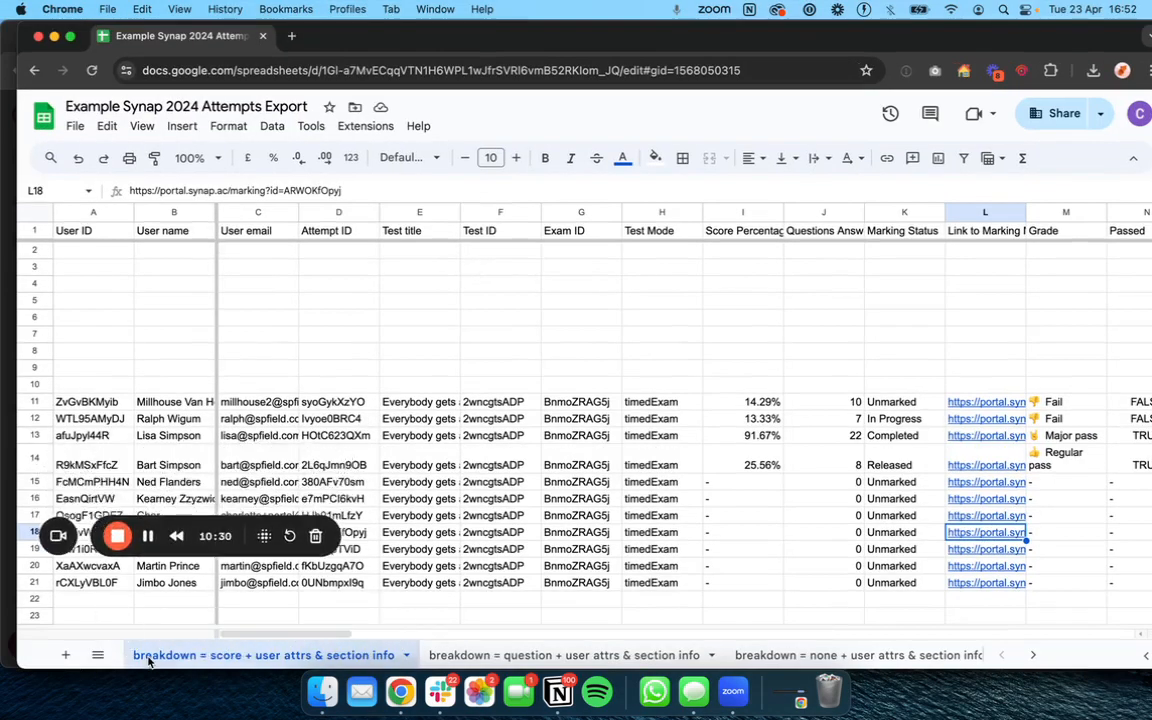
{"action": "left_click", "coordinate": [100, 384]}
{"action": "left_click", "coordinate": [99, 452]}
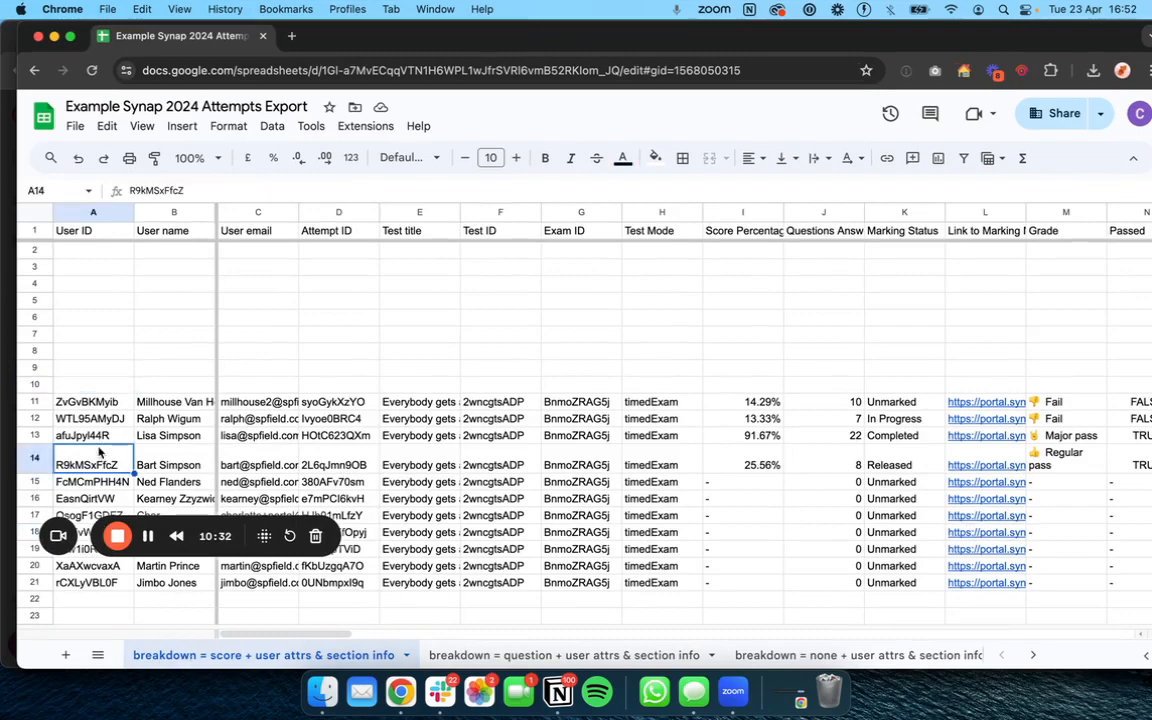
{"action": "left_click", "coordinate": [35, 458]}
Look across row 14 from score percentage and grade past the time taken to the user attribute columns.
{"action": "scroll", "coordinate": [360, 460], "scroll_direction": "right", "scroll_amount": 10}
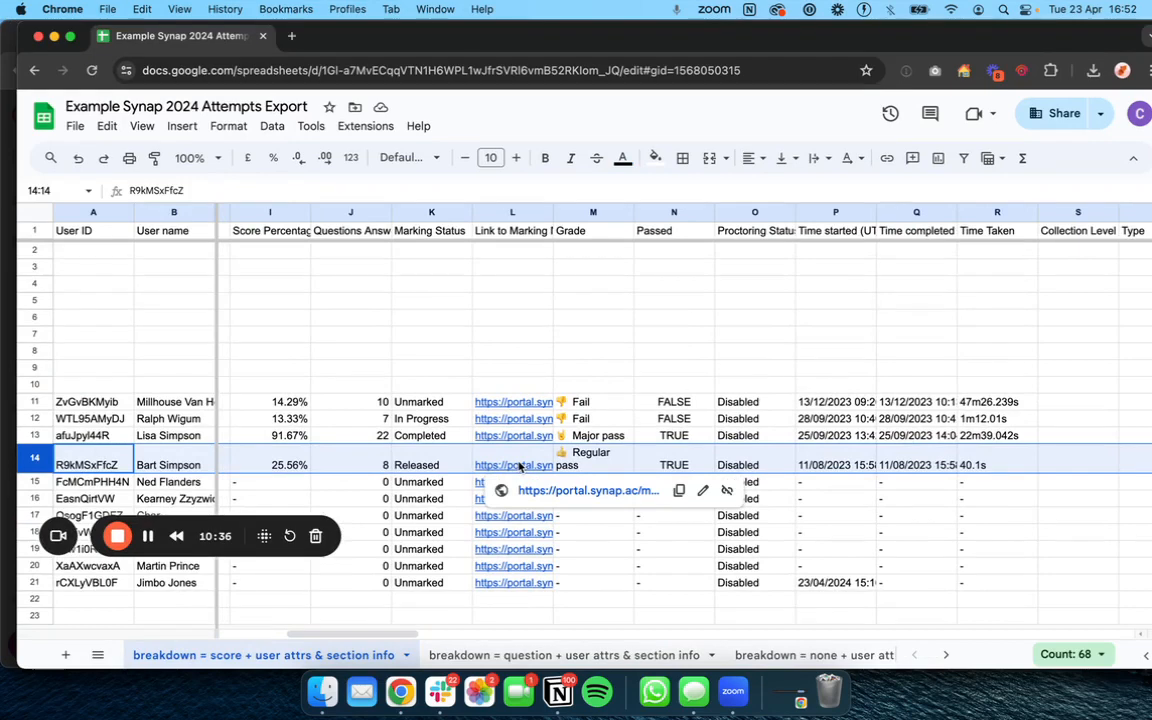
{"action": "left_click", "coordinate": [593, 468]}
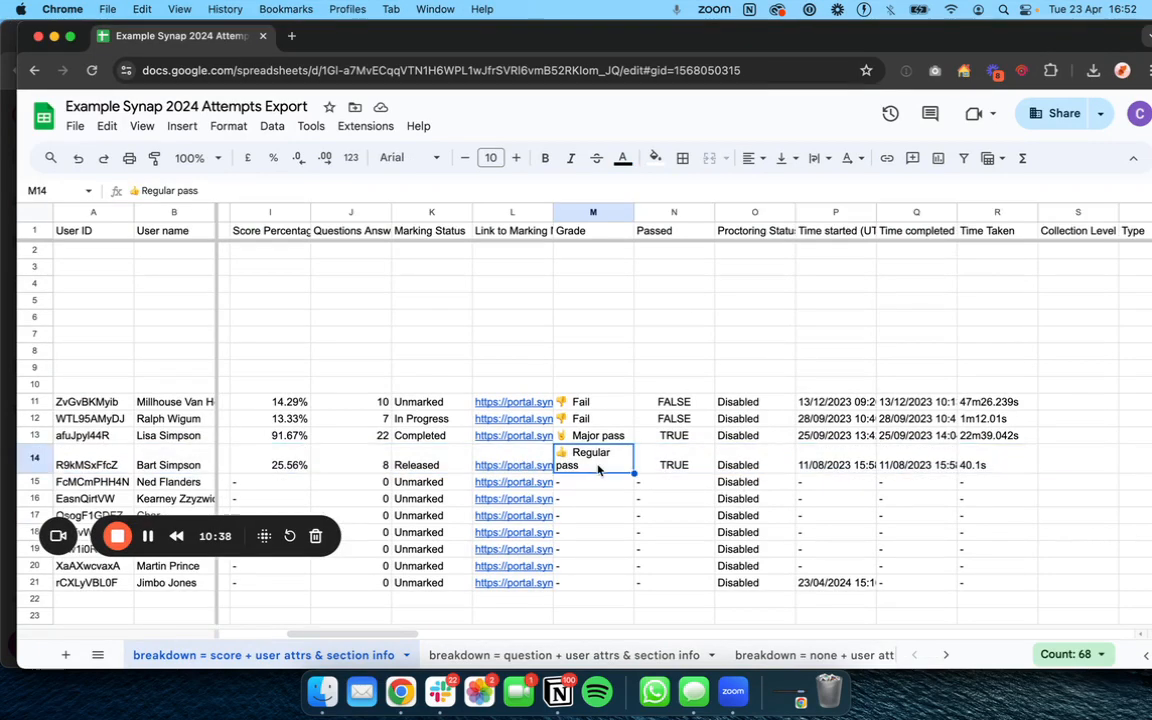
{"action": "scroll", "coordinate": [596, 469], "scroll_direction": "right", "scroll_amount": 5}
{"action": "scroll", "coordinate": [598, 470], "scroll_direction": "right", "scroll_amount": 8}
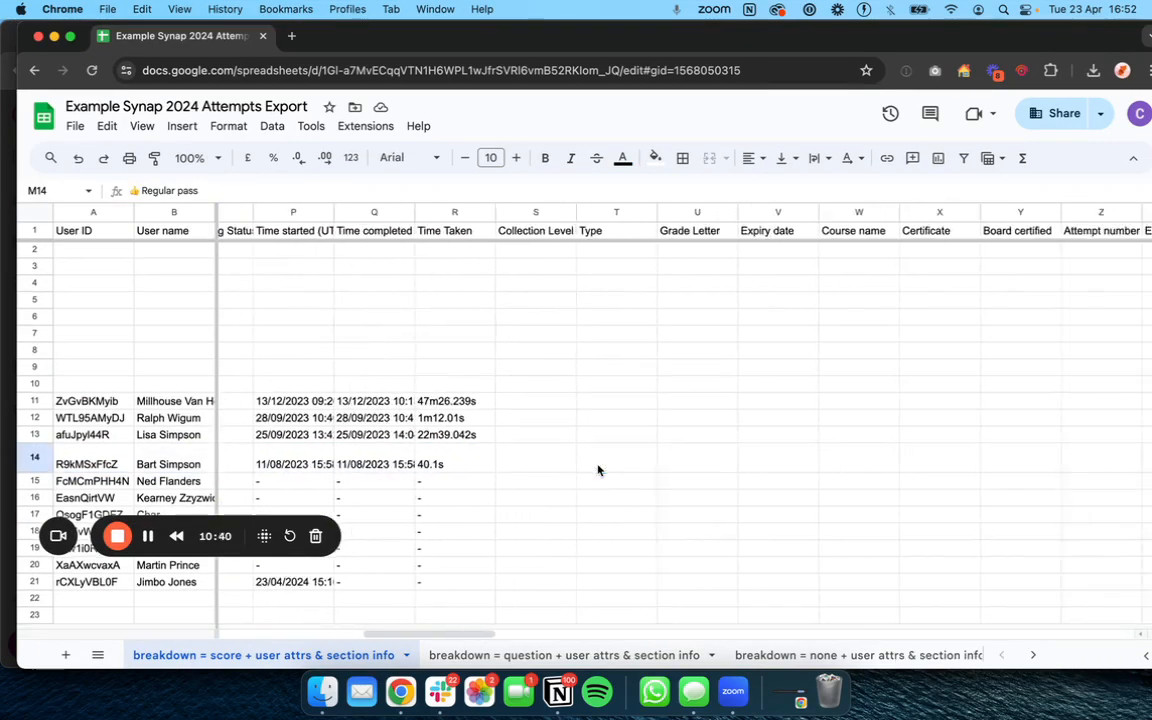
{"action": "scroll", "coordinate": [469, 463], "scroll_direction": "left", "scroll_amount": 2}
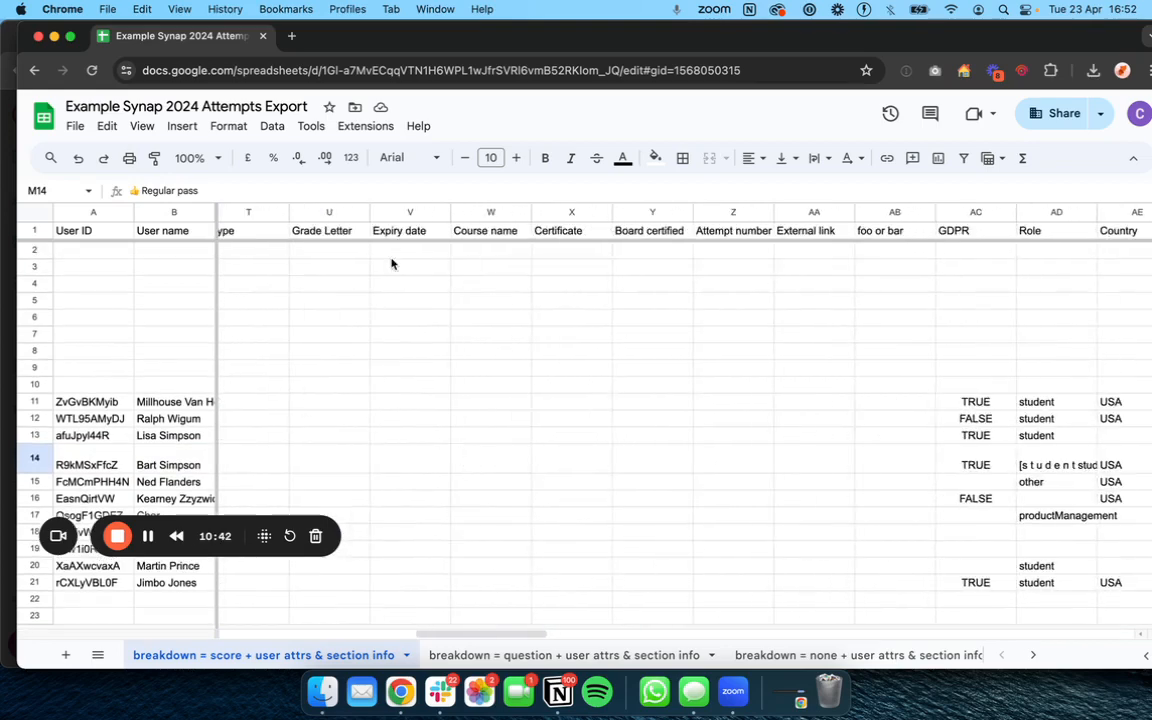
Examine the Course name, Certificate and Board certified headers and the further user attribute and section columns.
{"action": "left_click", "coordinate": [483, 232]}
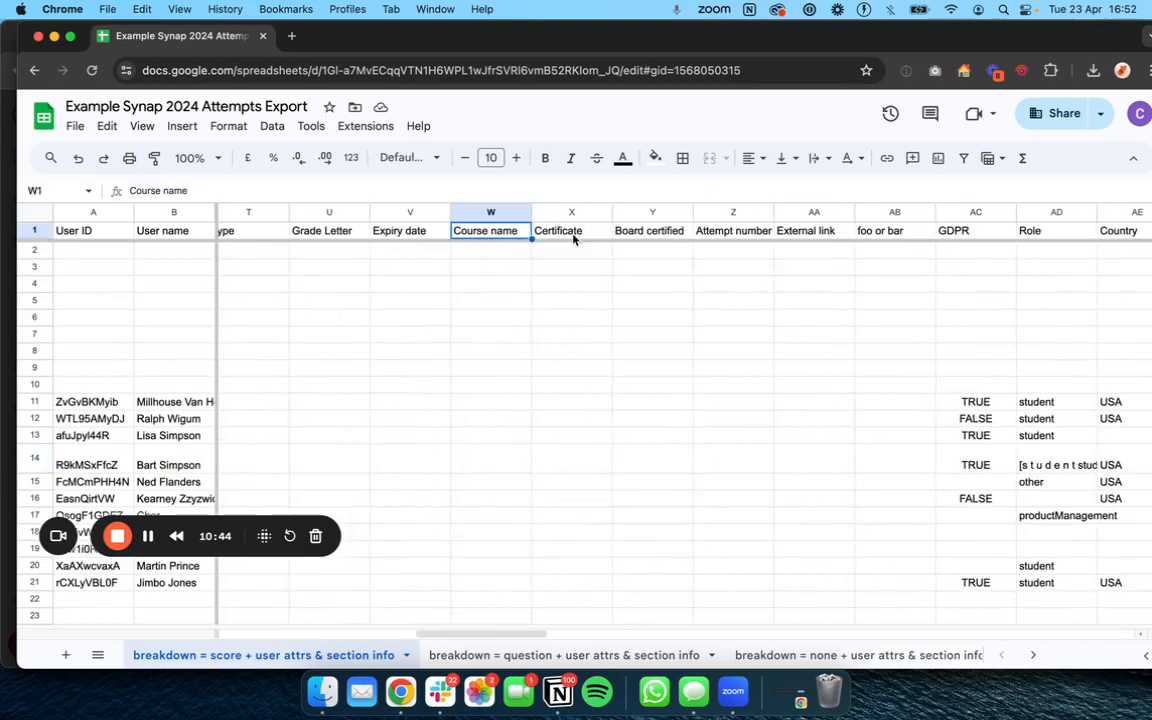
{"action": "left_click", "coordinate": [574, 232]}
{"action": "left_click", "coordinate": [628, 232]}
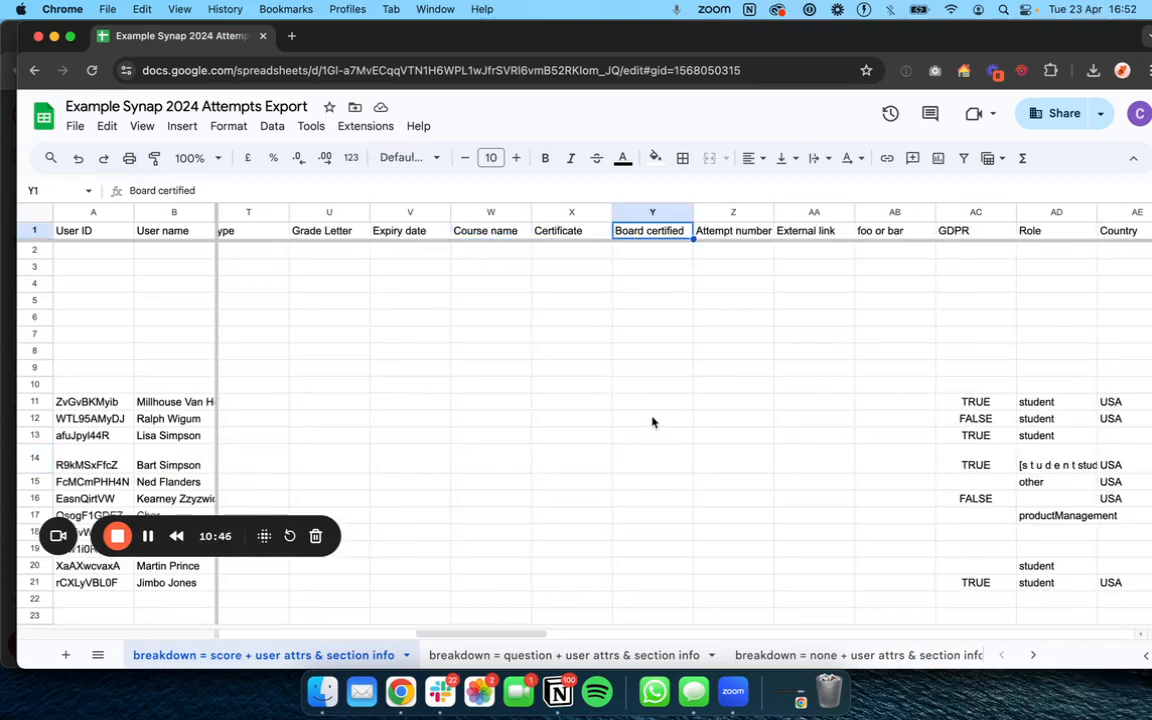
{"action": "scroll", "coordinate": [653, 421], "scroll_direction": "right", "scroll_amount": 7}
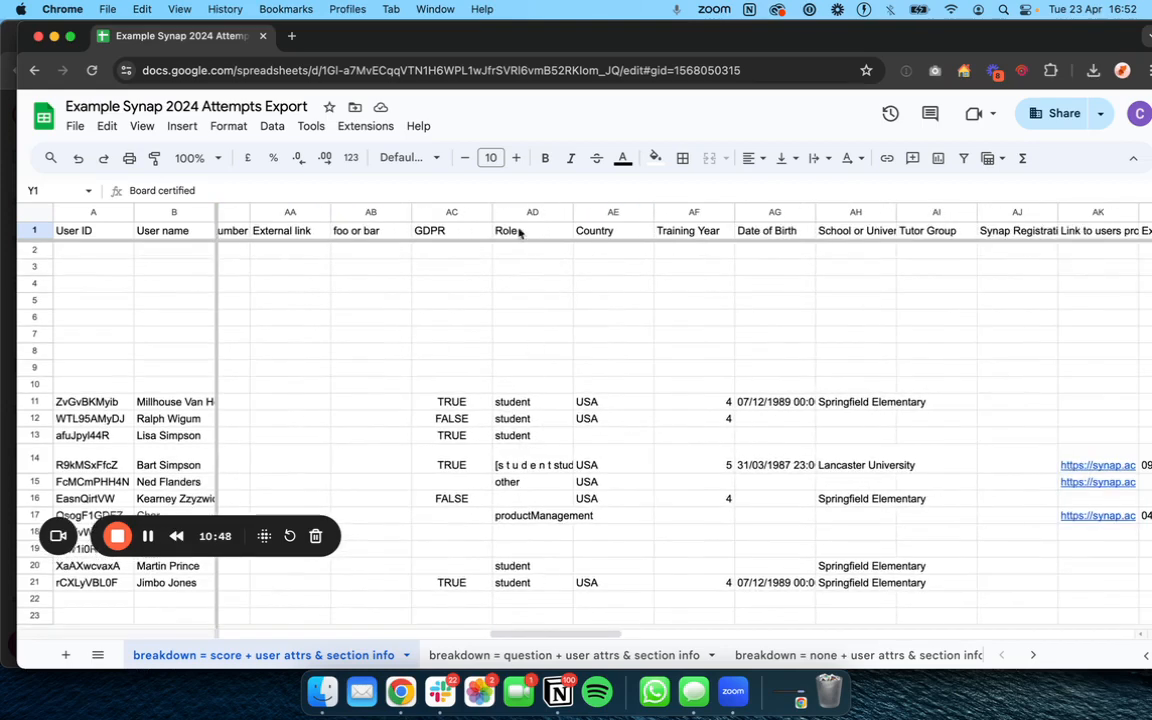
{"action": "scroll", "coordinate": [530, 480], "scroll_direction": "right", "scroll_amount": 8}
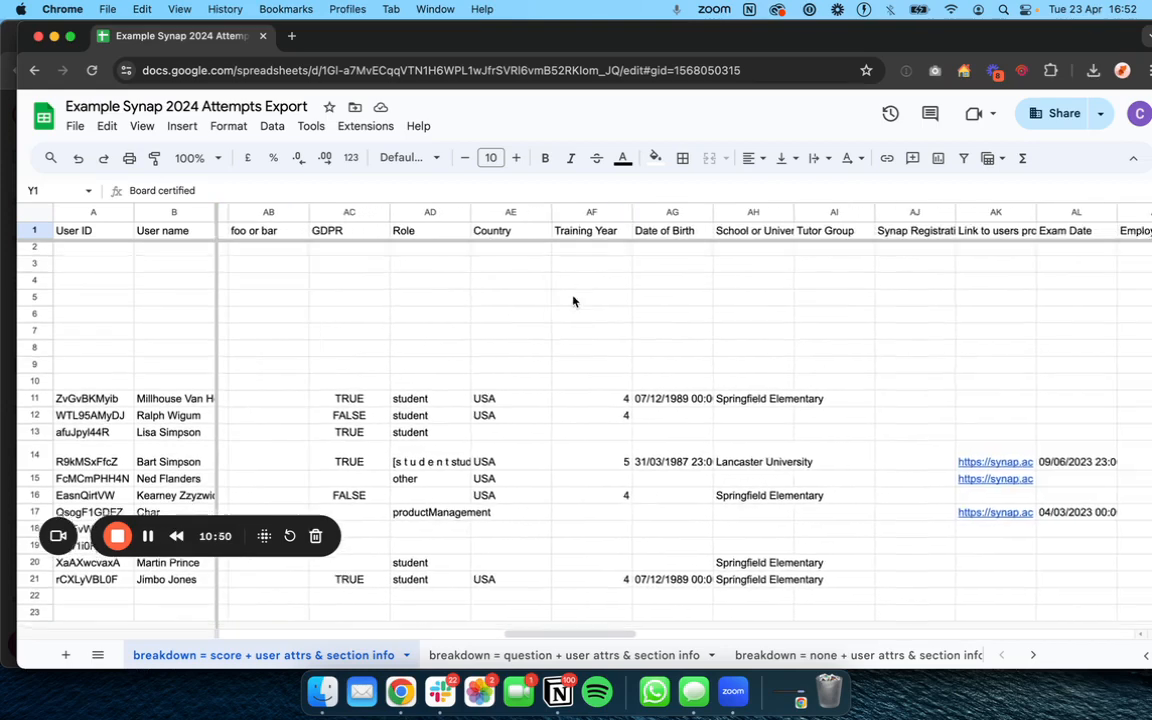
{"action": "scroll", "coordinate": [570, 296], "scroll_direction": "right", "scroll_amount": 9}
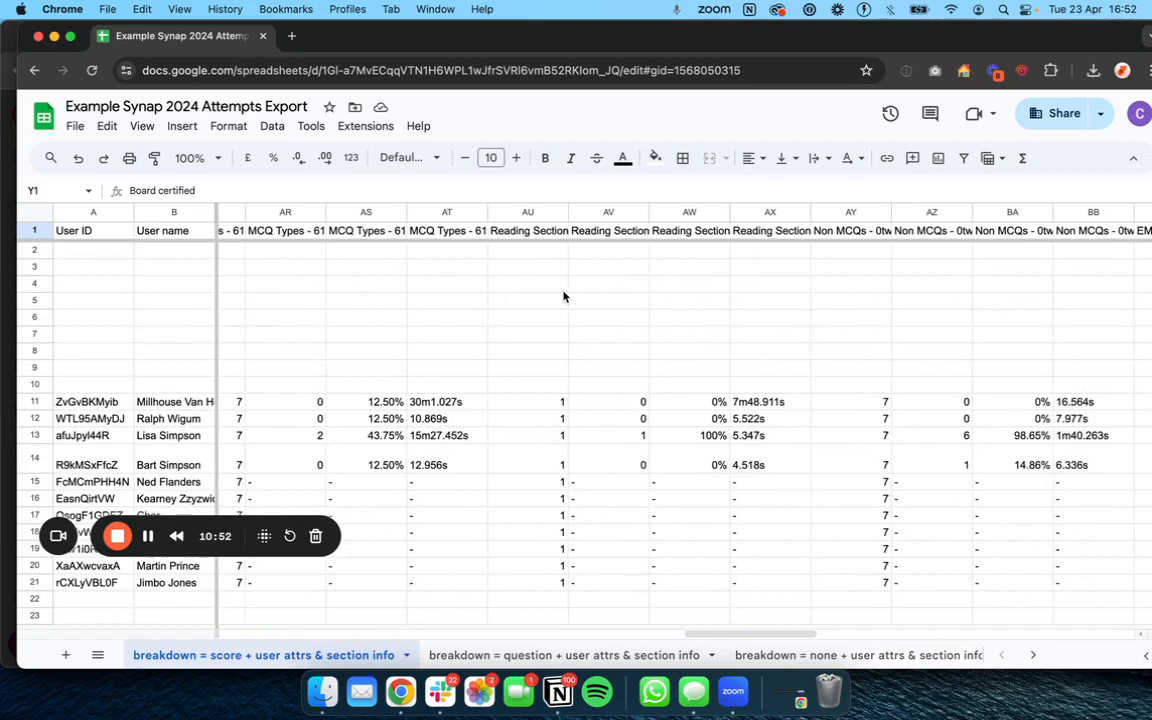
Switch back to the Synap portal and include Section information in the attempts export.
{"action": "key", "text": "ctrl+Up"}
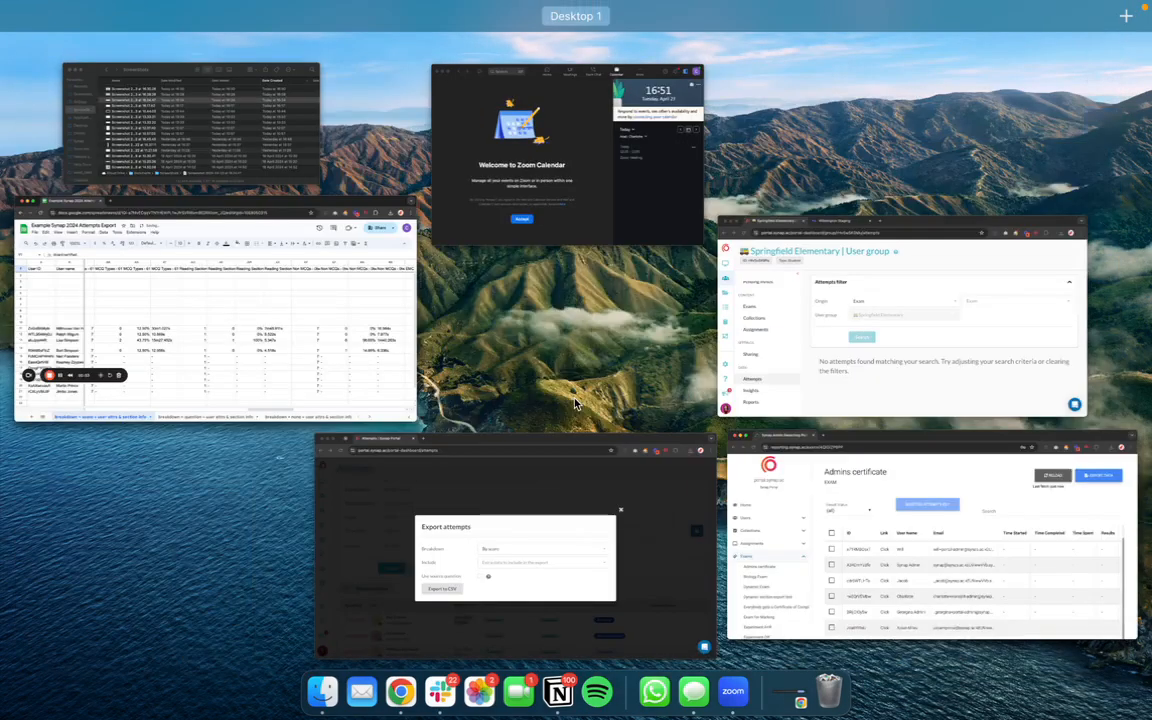
{"action": "left_click", "coordinate": [618, 462]}
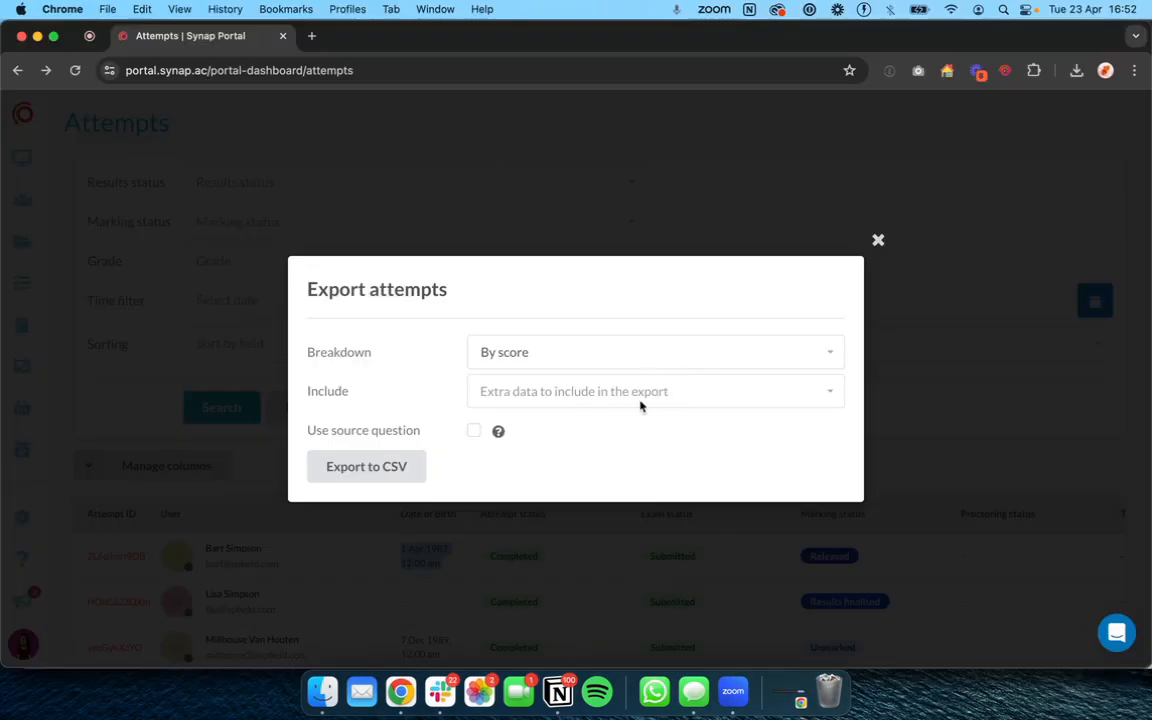
{"action": "left_click", "coordinate": [641, 405]}
{"action": "left_click", "coordinate": [617, 458]}
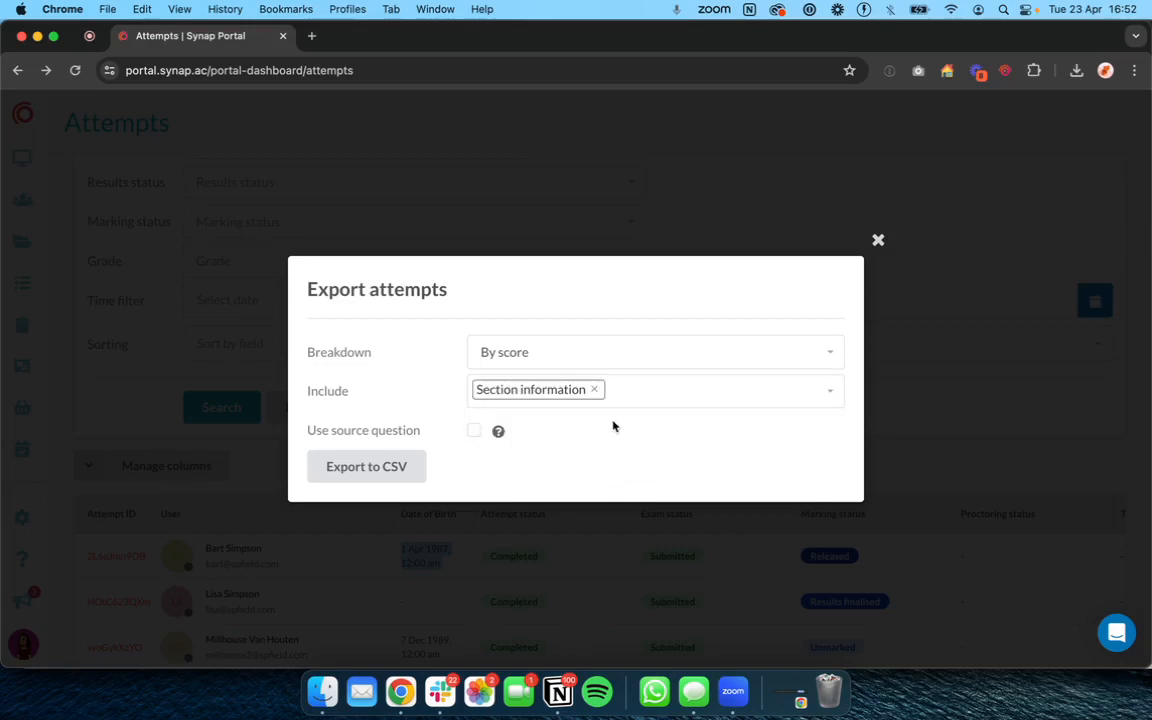
Return to the Google Sheets export and look over the section results and the first per-question score columns.
{"action": "mouse_move", "coordinate": [7, 34]}
{"action": "left_mouse_down"}
{"action": "mouse_move", "coordinate": [31, 46]}
{"action": "mouse_move", "coordinate": [16, 53]}
{"action": "left_mouse_up"}
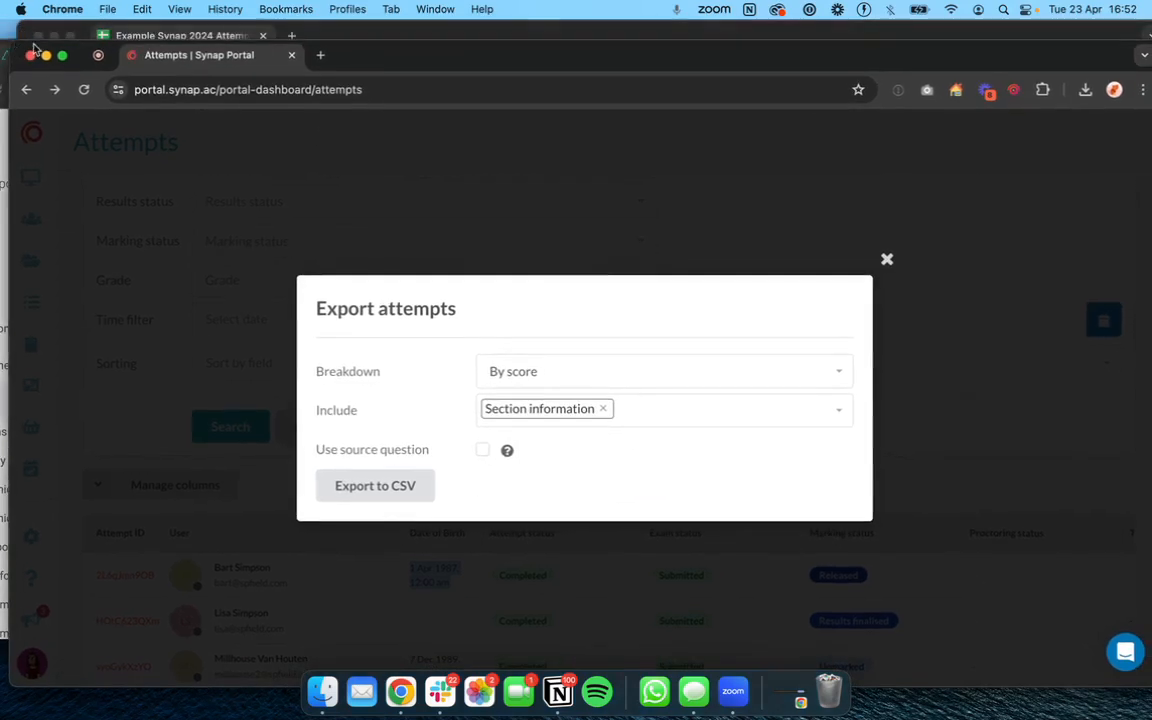
{"action": "left_click", "coordinate": [117, 37]}
{"action": "scroll", "coordinate": [767, 414], "scroll_direction": "right", "scroll_amount": 10}
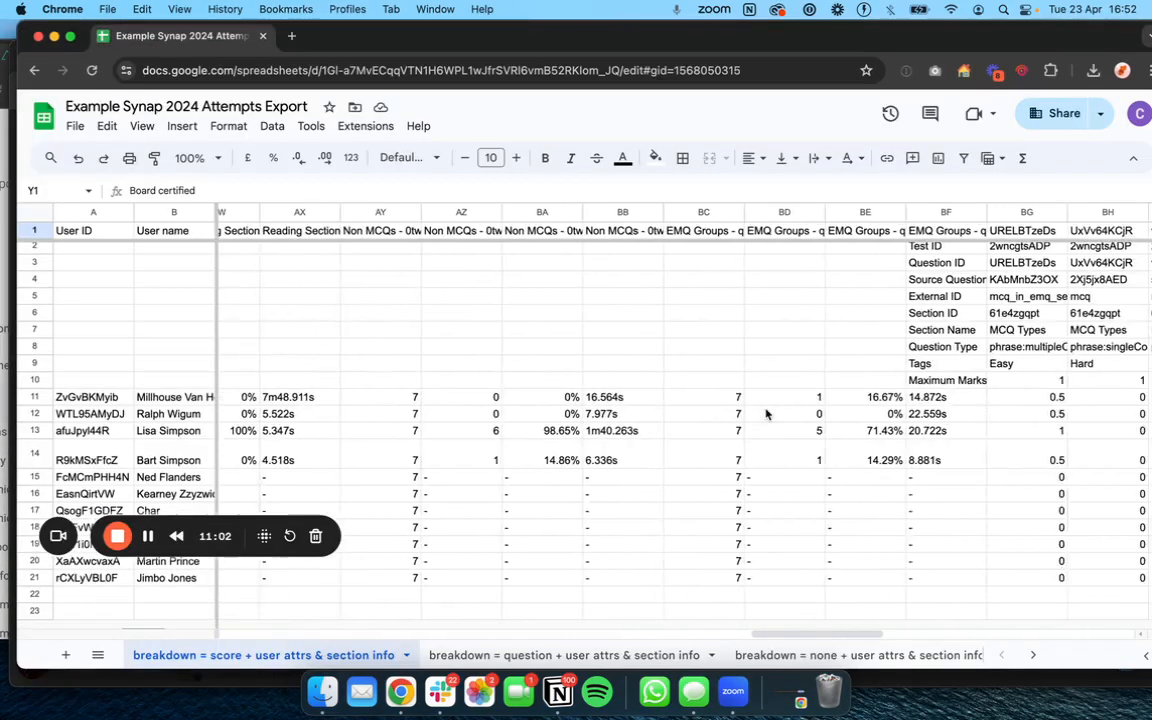
{"action": "left_click", "coordinate": [780, 419]}
{"action": "left_click", "coordinate": [908, 420]}
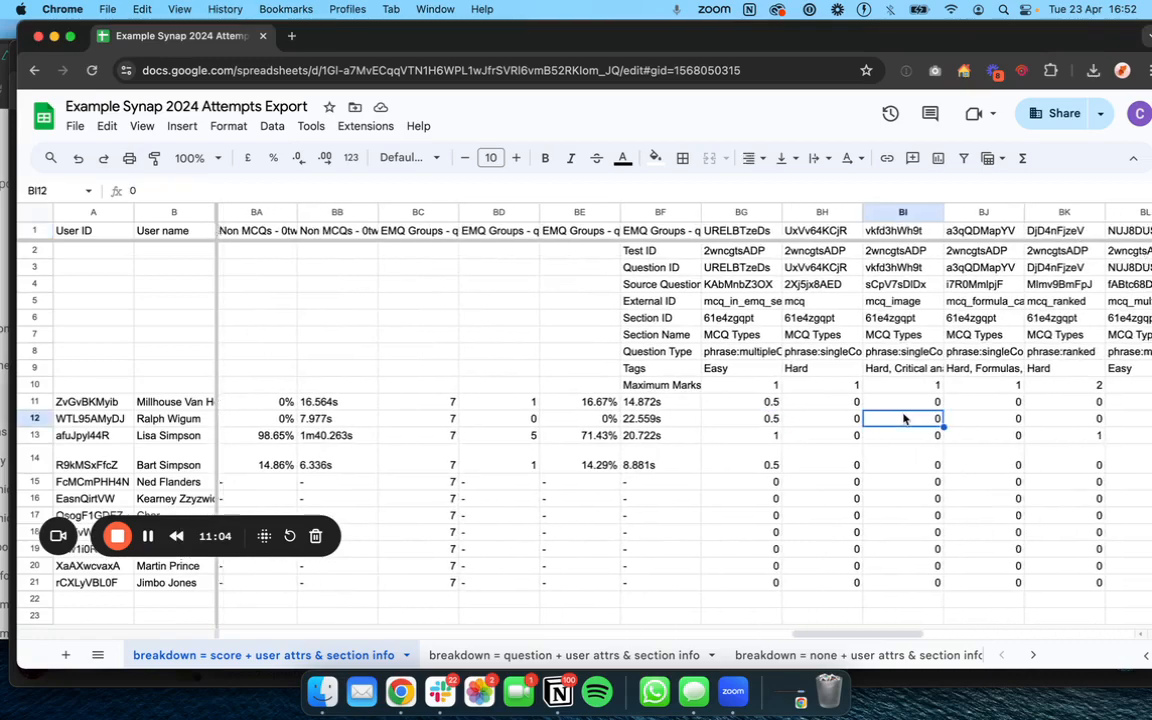
{"action": "scroll", "coordinate": [905, 412], "scroll_direction": "right", "scroll_amount": 5}
{"action": "scroll", "coordinate": [735, 313], "scroll_direction": "left", "scroll_amount": 4}
Examine the first question's ID, source question and section details, and follow the section names across to column BN.
{"action": "left_click", "coordinate": [642, 269]}
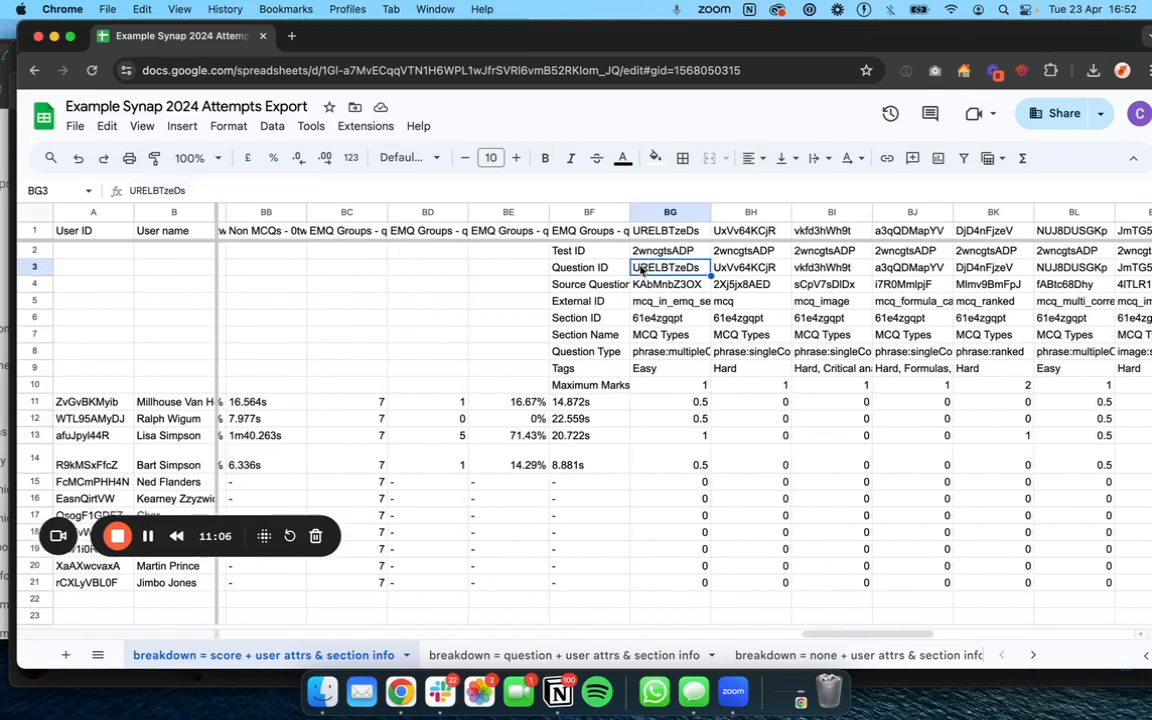
{"action": "left_click", "coordinate": [646, 286]}
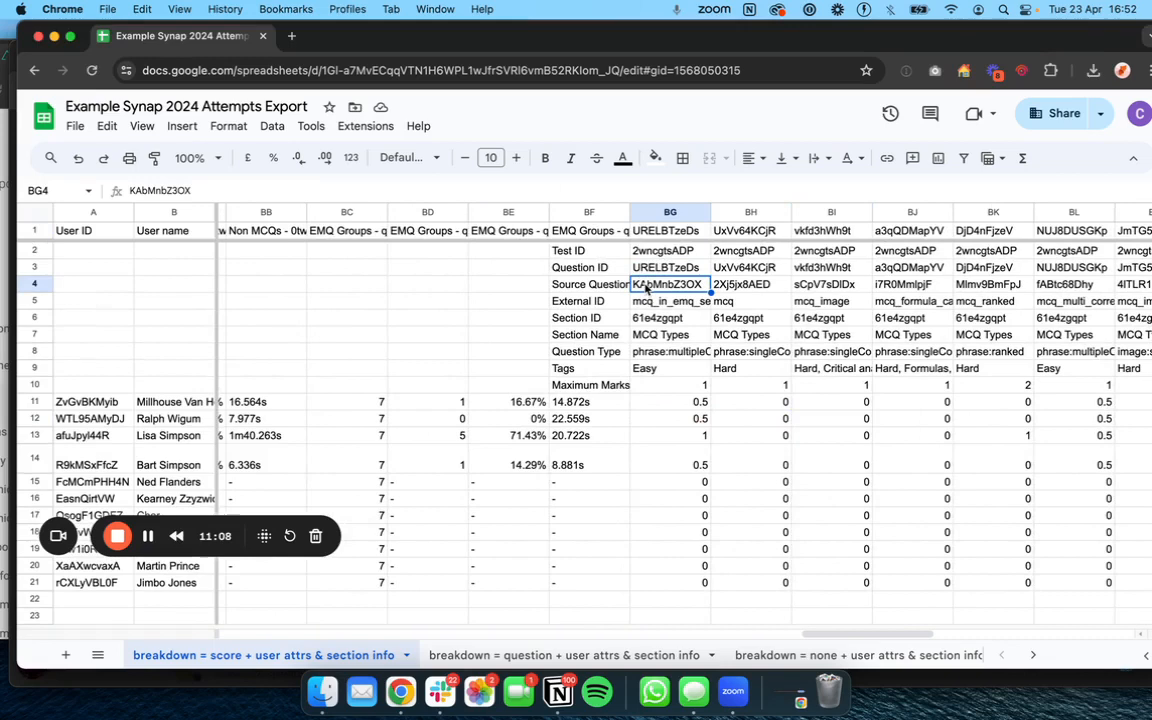
{"action": "key", "text": "Down"}
{"action": "key", "text": "Down"}
{"action": "key", "text": "Down"}
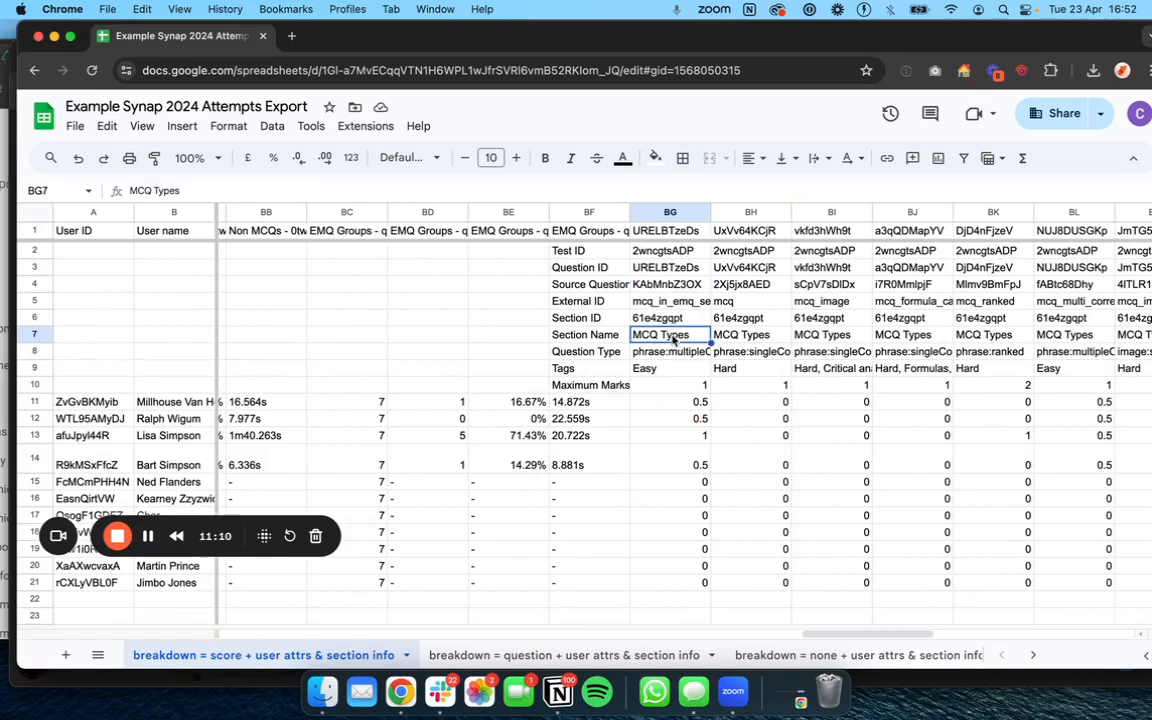
{"action": "key", "text": "Right"}
{"action": "key", "text": "Right"}
{"action": "key", "text": "Right"}
{"action": "key", "text": "Right"}
{"action": "key", "text": "Right"}
{"action": "key", "text": "Right"}
{"action": "key", "text": "Right"}
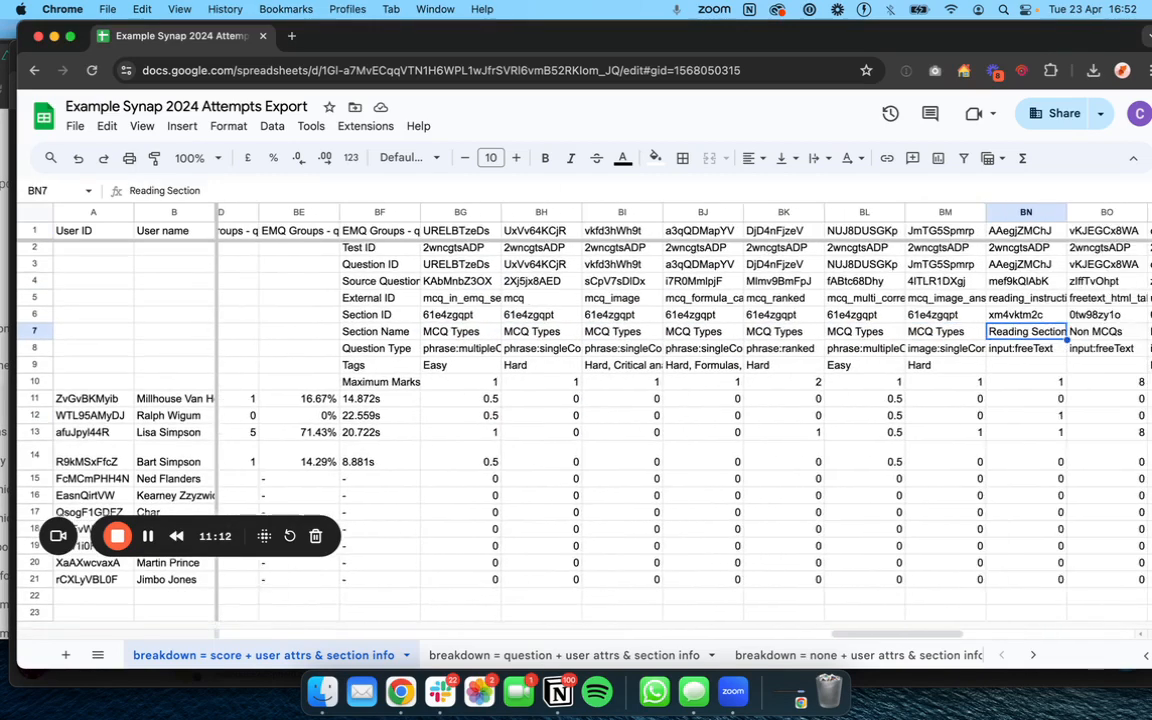
Look across the candidates' scores for each question as far as the last question column.
{"action": "left_click", "coordinate": [655, 437]}
{"action": "scroll", "coordinate": [662, 447], "scroll_direction": "right", "scroll_amount": 5}
{"action": "scroll", "coordinate": [662, 447], "scroll_direction": "right", "scroll_amount": 3}
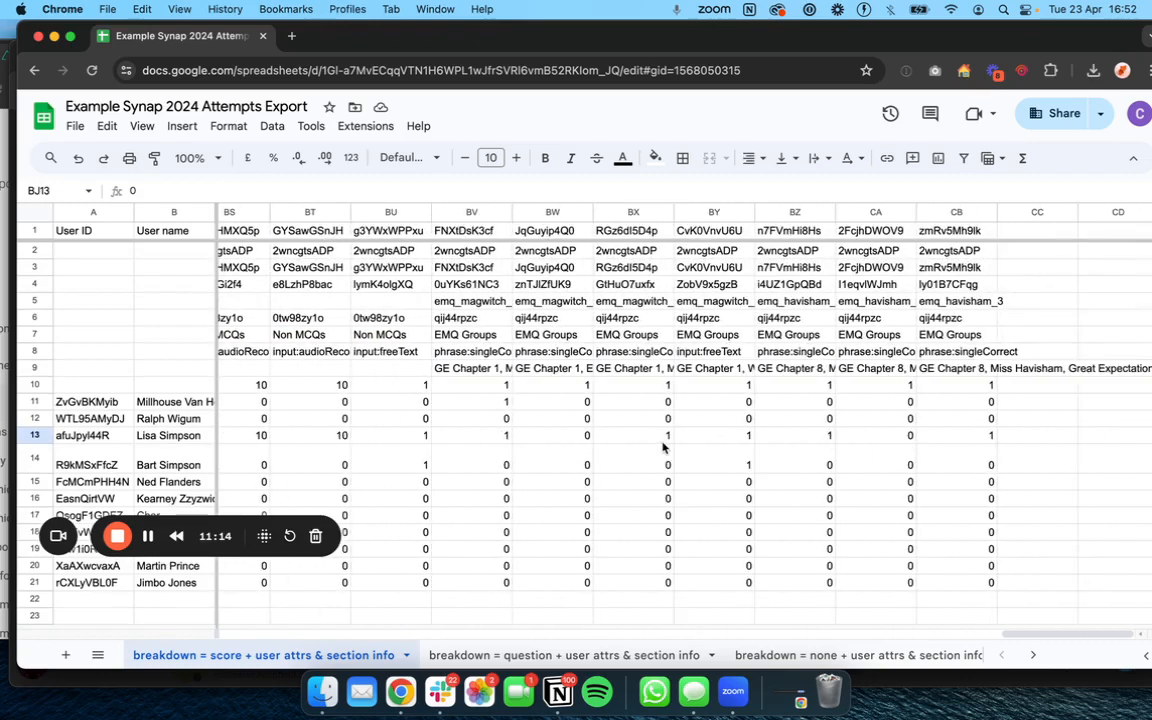
Open the sheet "breakdown = none + user attrs & section info" and look across all its columns.
{"action": "left_click", "coordinate": [779, 655]}
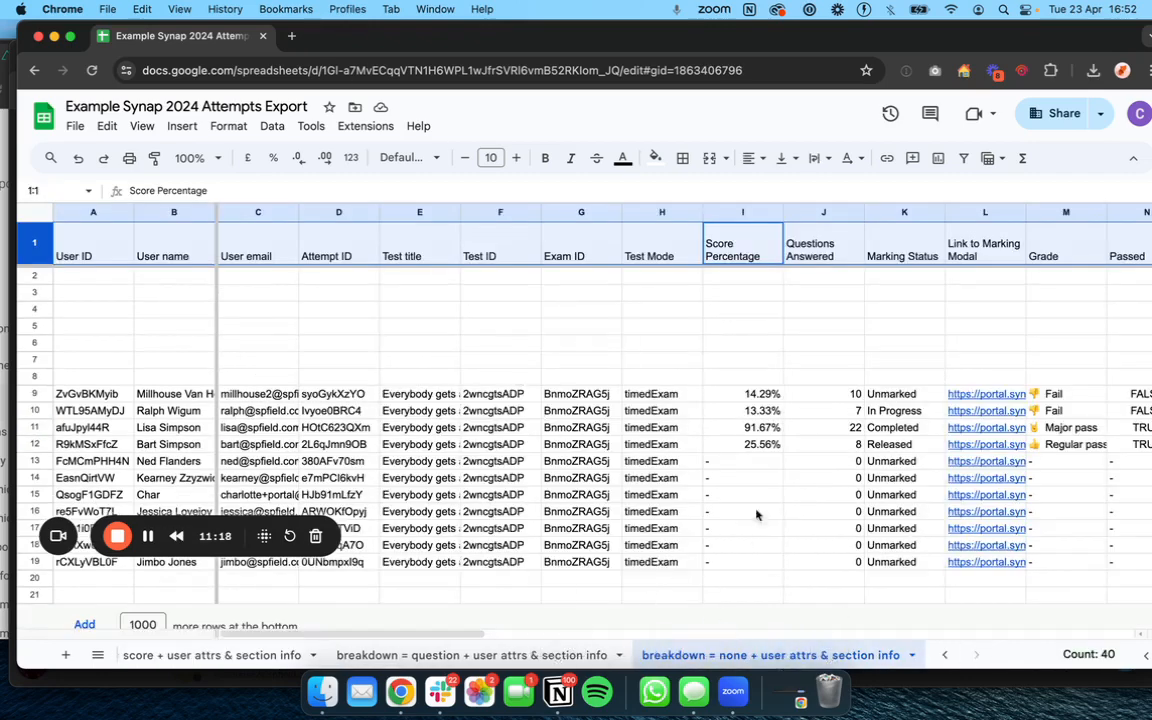
{"action": "scroll", "coordinate": [756, 514], "scroll_direction": "right", "scroll_amount": 3}
{"action": "scroll", "coordinate": [762, 525], "scroll_direction": "right", "scroll_amount": 10}
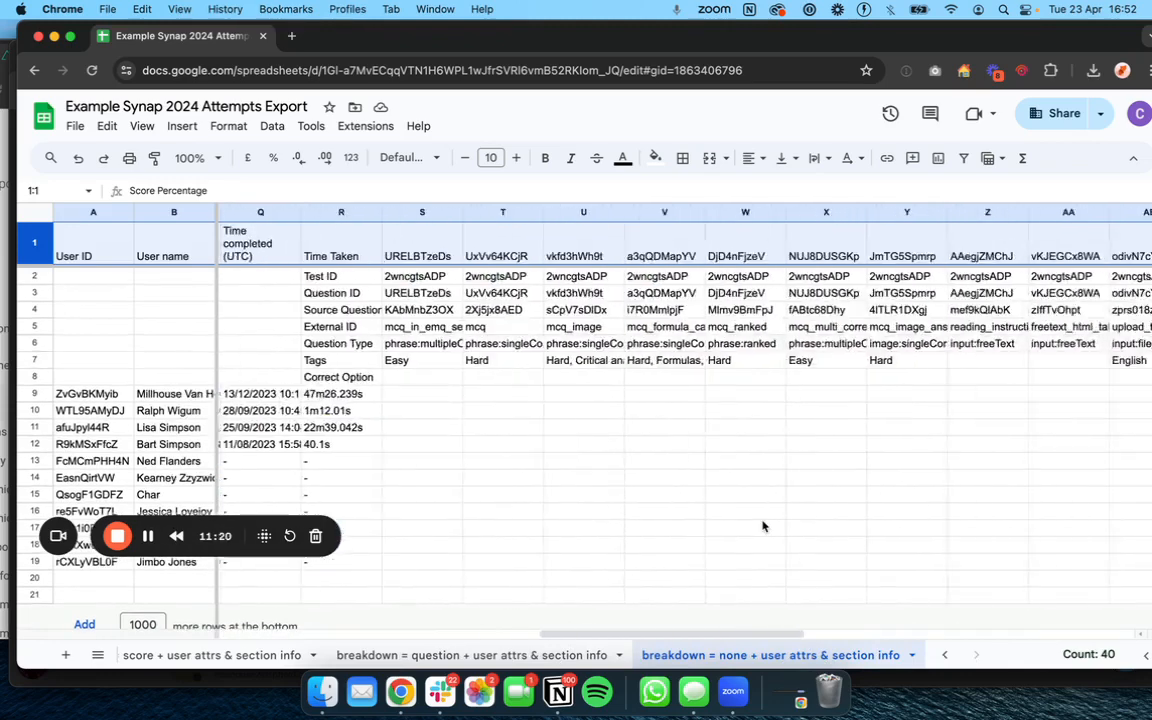
{"action": "scroll", "coordinate": [762, 525], "scroll_direction": "right", "scroll_amount": 5}
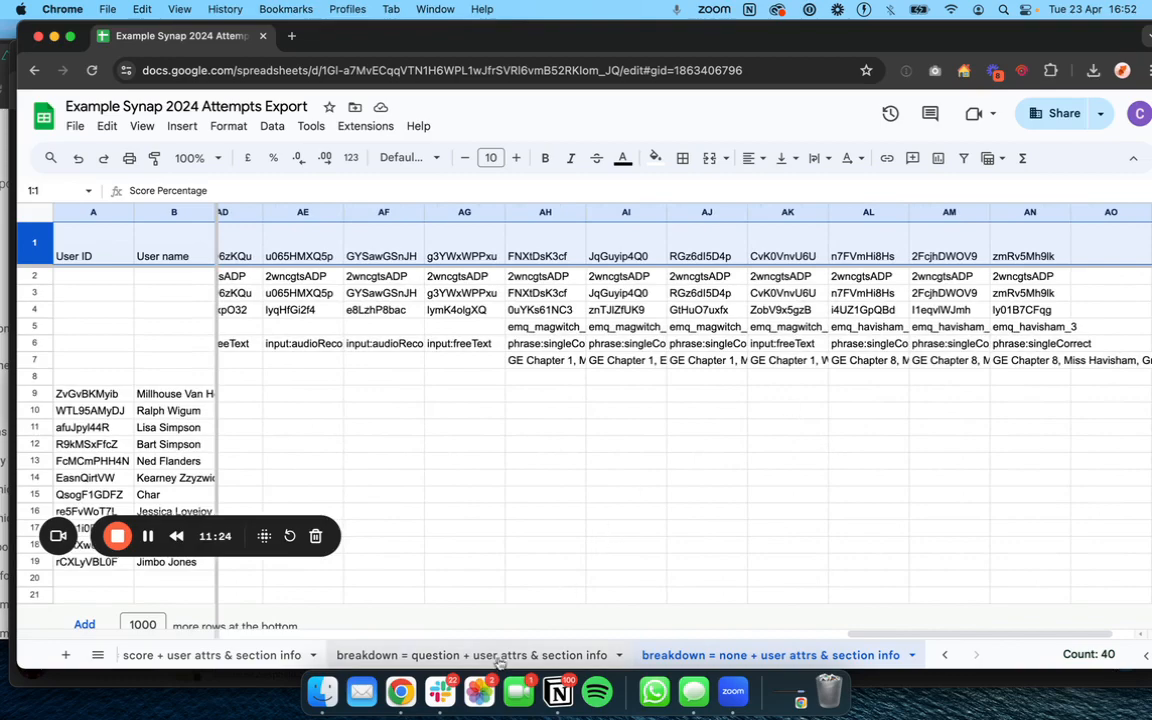
Open the sheet "breakdown = question + user attrs & section info" and view the candidates' responses to each question.
{"action": "left_click", "coordinate": [399, 655]}
{"action": "scroll", "coordinate": [689, 540], "scroll_direction": "right", "scroll_amount": 5}
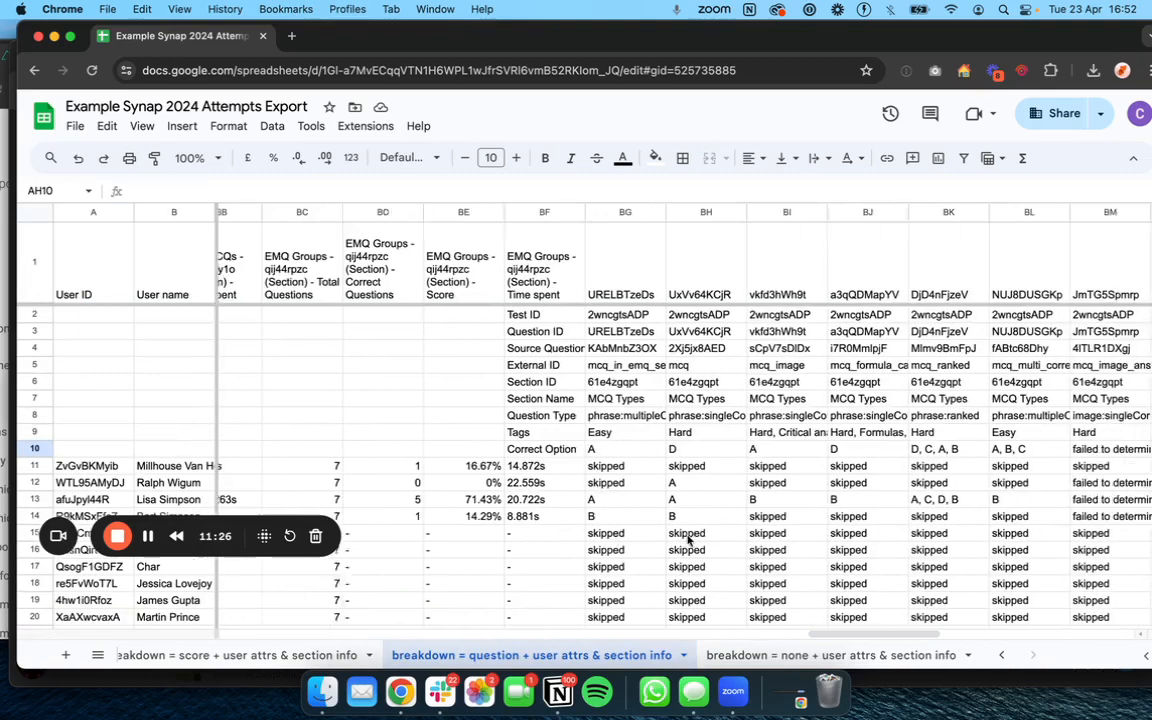
{"action": "scroll", "coordinate": [694, 545], "scroll_direction": "down", "scroll_amount": 2}
{"action": "left_click", "coordinate": [695, 467]}
{"action": "left_click", "coordinate": [650, 500]}
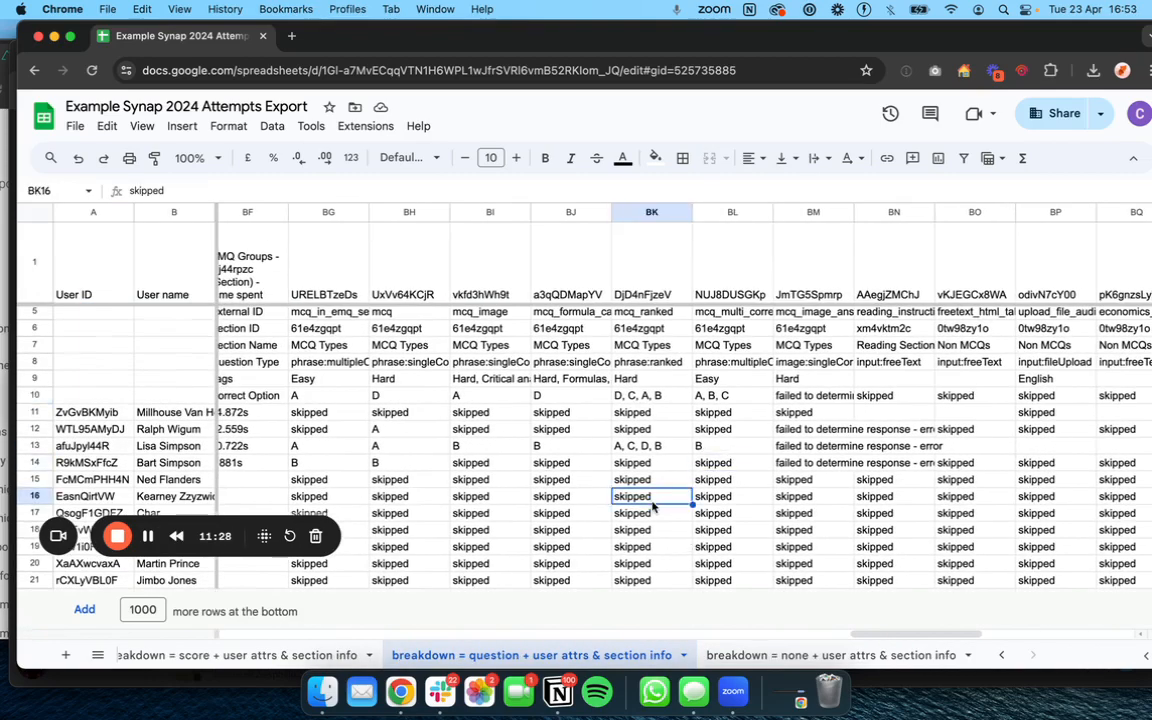
Compare the candidates' responses with the Correct Option row and look across to the last question column.
{"action": "left_click", "coordinate": [650, 467]}
{"action": "left_click", "coordinate": [648, 497]}
{"action": "left_click", "coordinate": [564, 433]}
{"action": "left_click", "coordinate": [563, 447]}
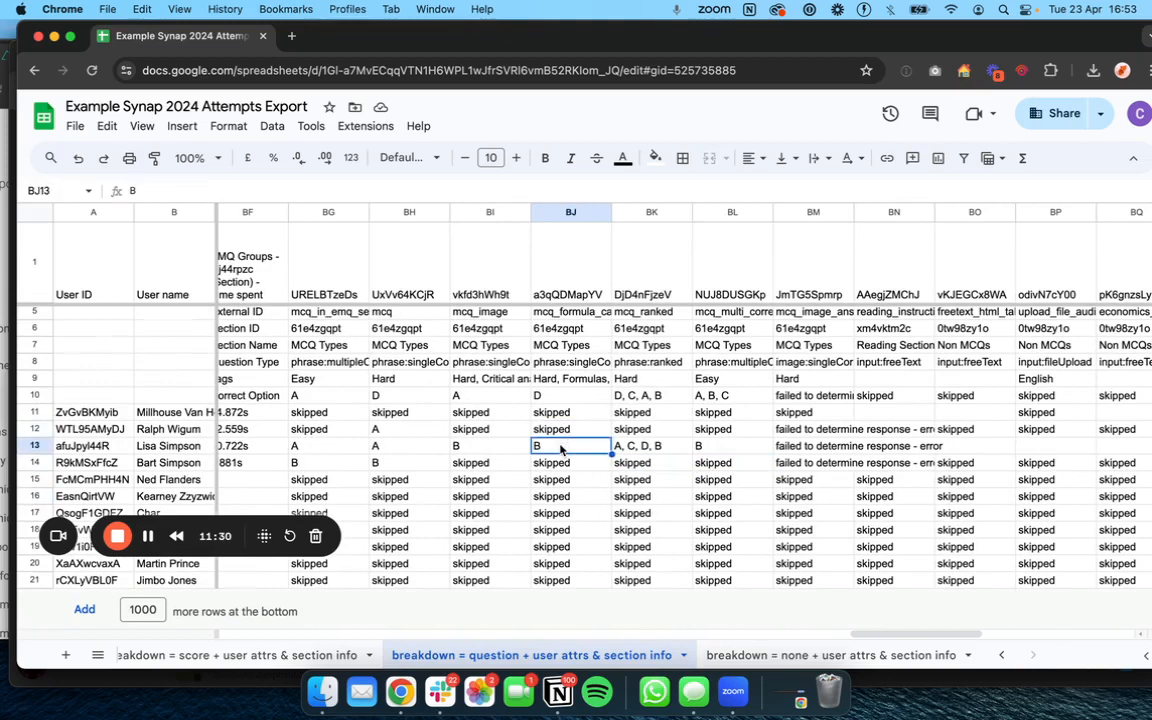
{"action": "left_click", "coordinate": [662, 396]}
{"action": "left_click", "coordinate": [676, 479]}
{"action": "left_click", "coordinate": [717, 396]}
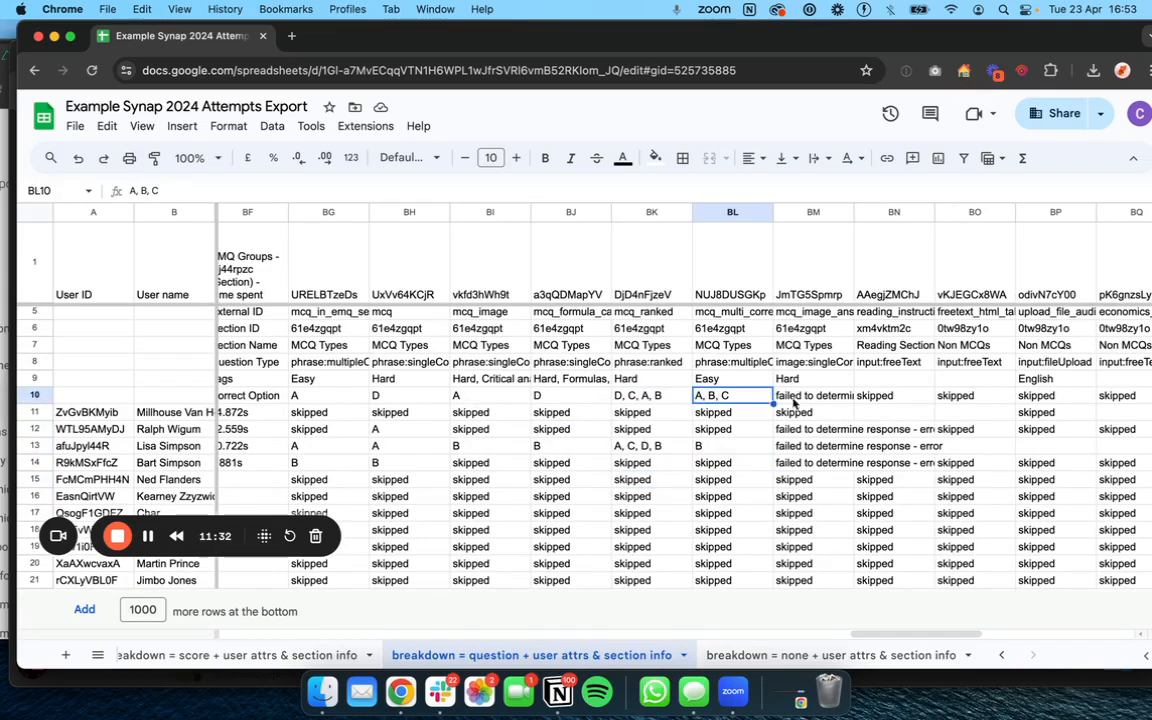
{"action": "scroll", "coordinate": [673, 408], "scroll_direction": "right", "scroll_amount": 10}
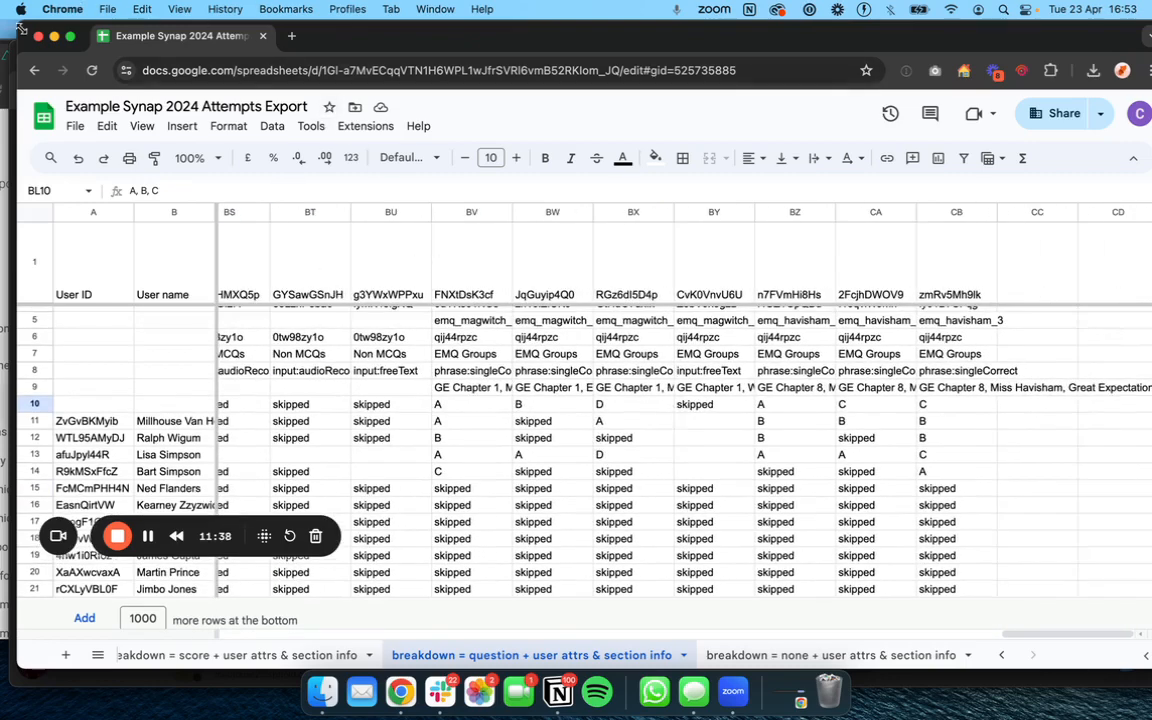
Switch back to the Synap portal and set the by-score attempts export to include user attributes and section information.
{"action": "left_click_drag", "start_coordinate": [19, 25], "coordinate": [20, 74]}
{"action": "left_click", "coordinate": [160, 56]}
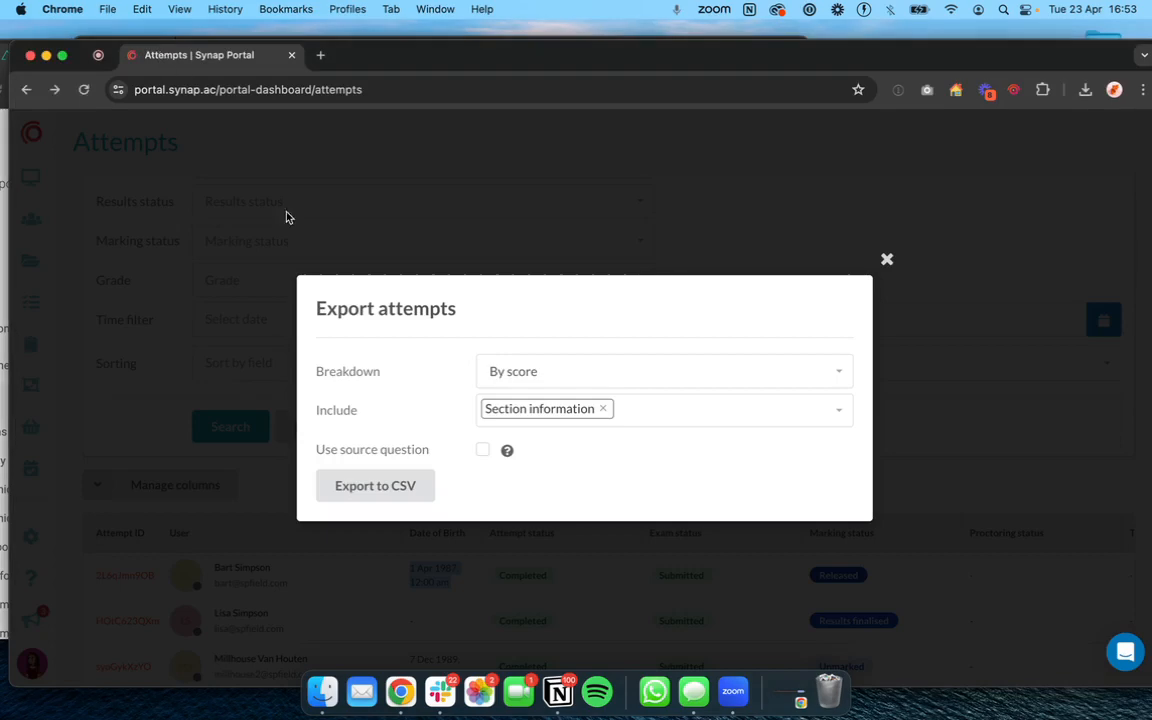
{"action": "left_click", "coordinate": [605, 410]}
{"action": "left_click", "coordinate": [605, 410]}
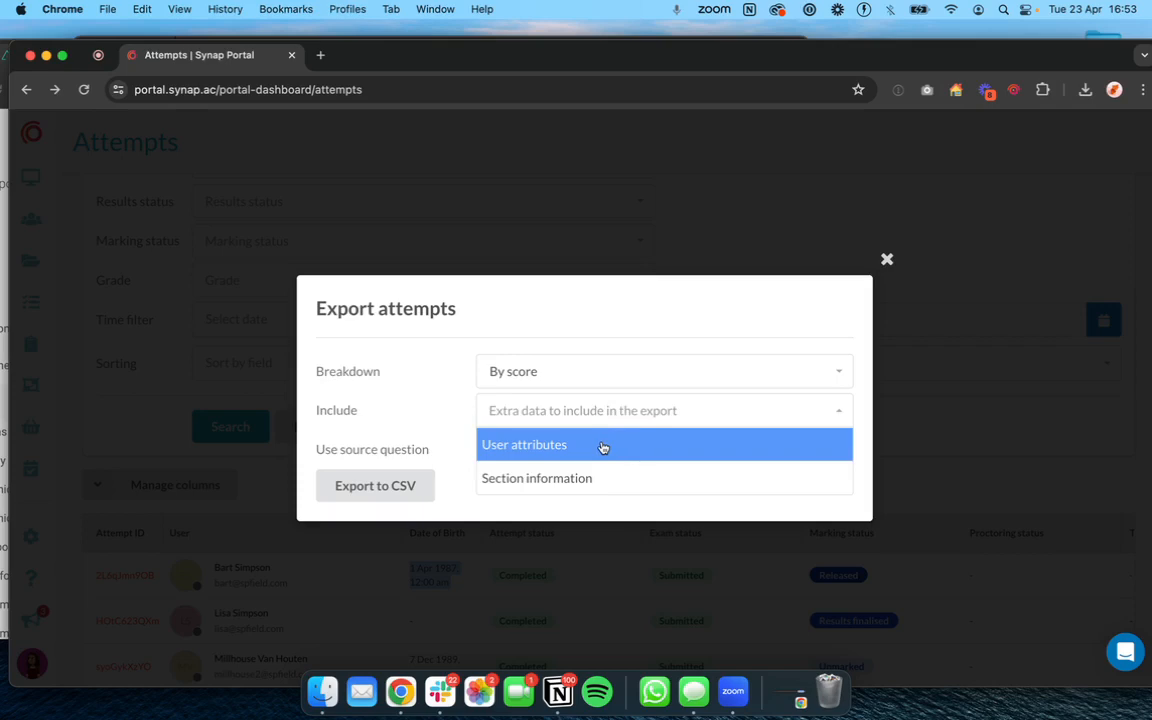
{"action": "left_click", "coordinate": [603, 447]}
{"action": "left_click", "coordinate": [621, 420]}
{"action": "left_click", "coordinate": [594, 480]}
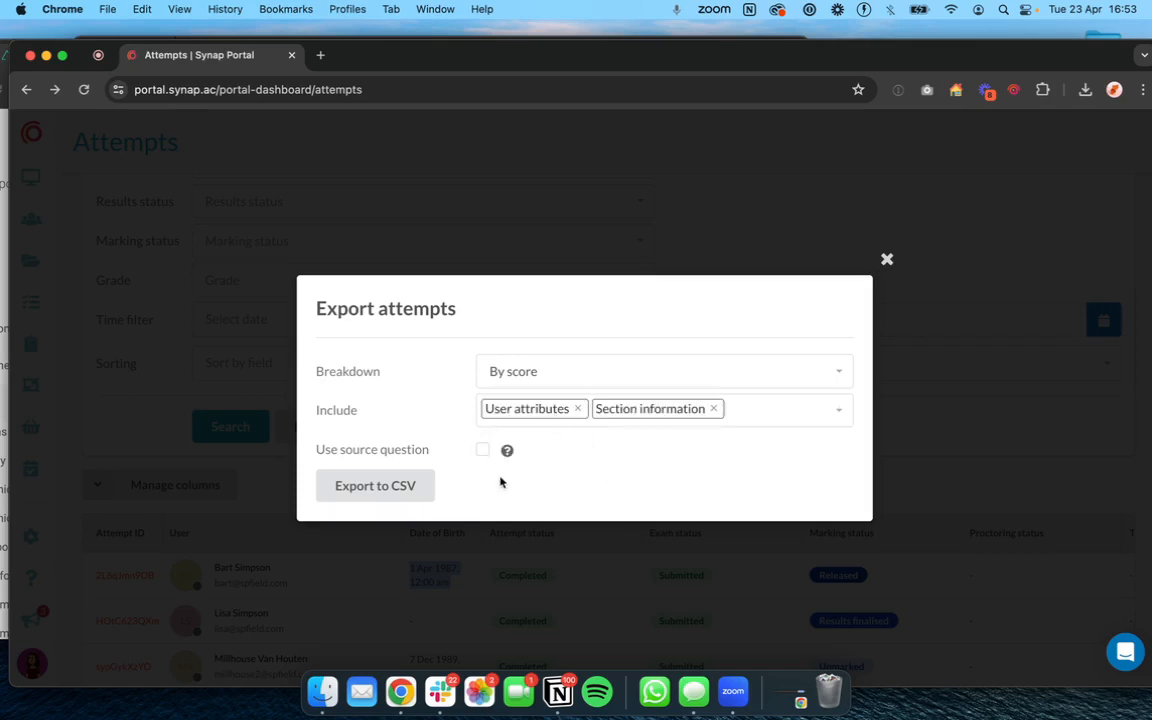
Review the "Use source question" option and export the attempts to CSV with the score breakdown.
{"action": "left_click", "coordinate": [483, 450]}
{"action": "mouse_move", "coordinate": [506, 452]}
{"action": "left_click", "coordinate": [375, 486]}
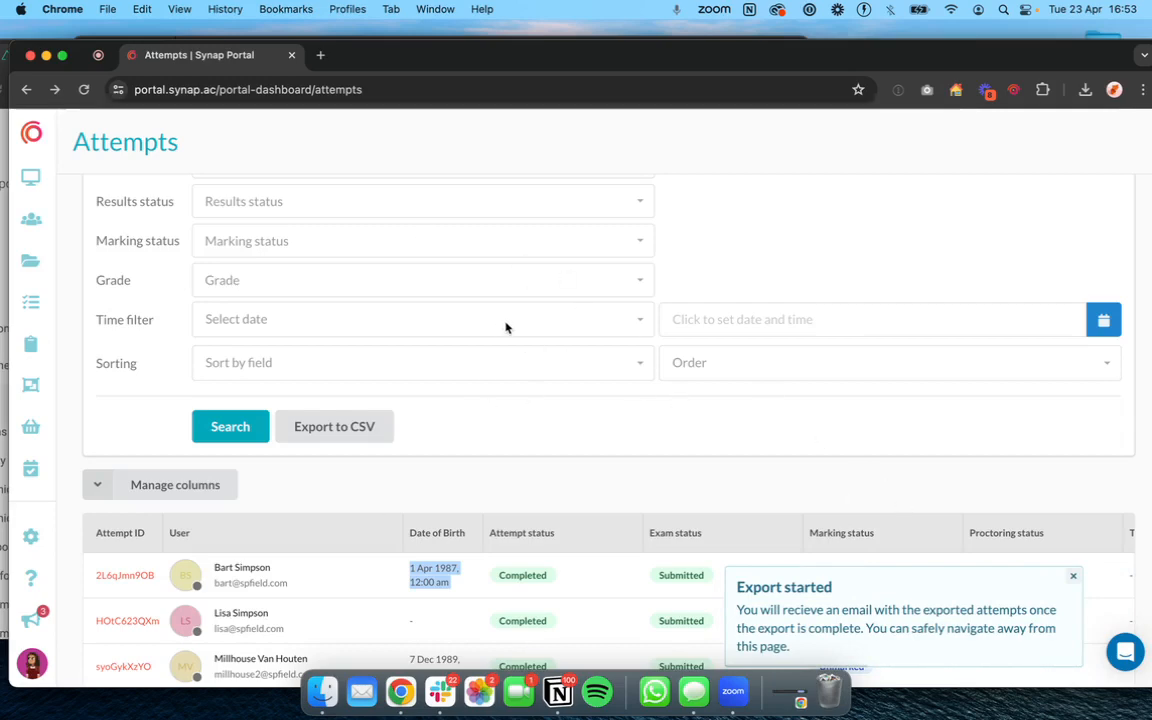
Go to the Exams list and open the exam "Everybody gets a Certificate of Completion".
{"action": "scroll", "coordinate": [507, 327], "scroll_direction": "up", "scroll_amount": 3}
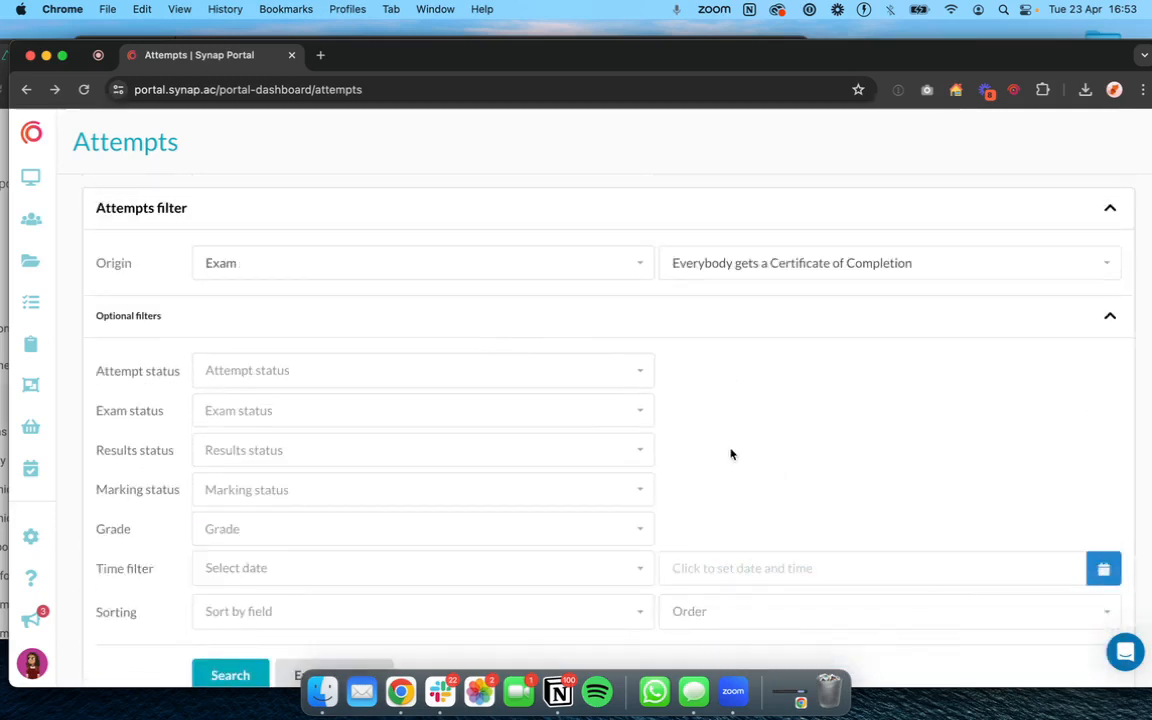
{"action": "scroll", "coordinate": [193, 393], "scroll_direction": "down", "scroll_amount": 3}
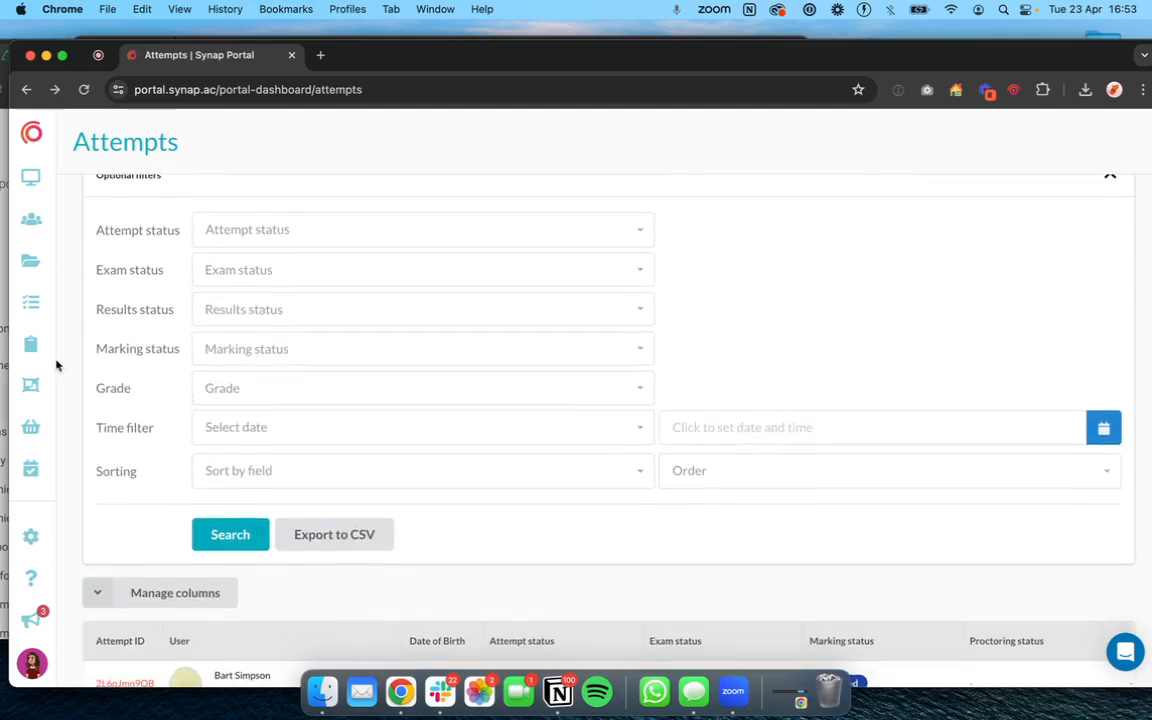
{"action": "left_click", "coordinate": [31, 468]}
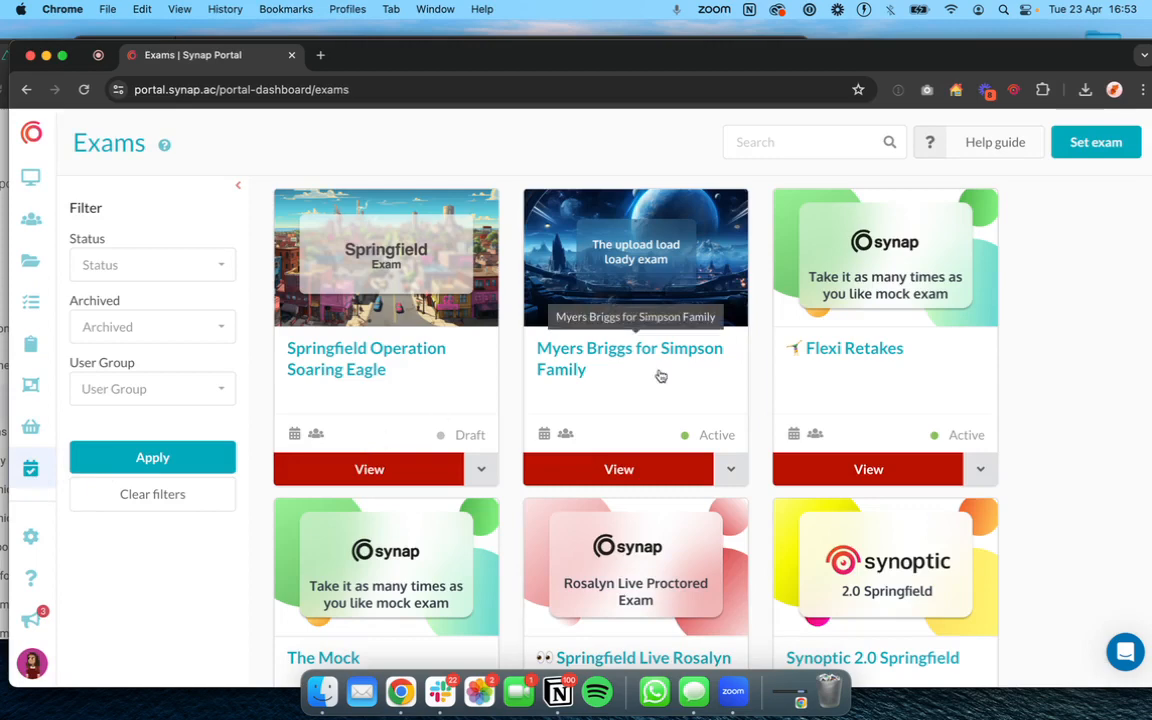
{"action": "scroll", "coordinate": [660, 376], "scroll_direction": "down", "scroll_amount": 1}
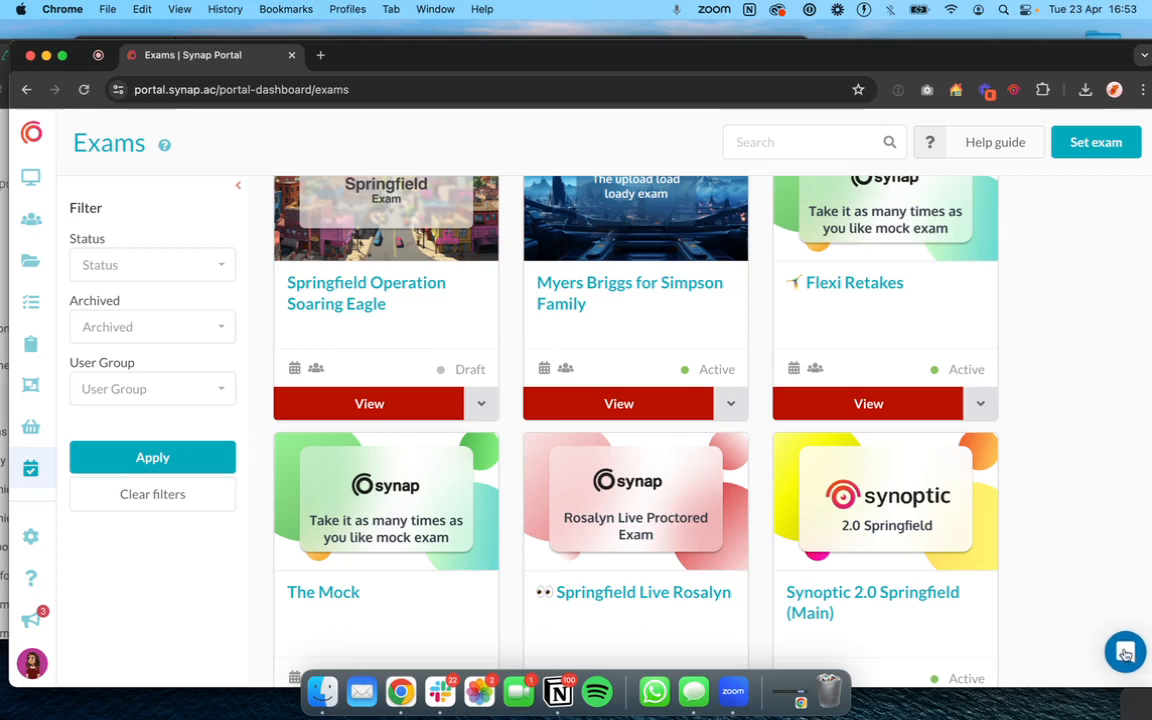
{"action": "scroll", "coordinate": [676, 314], "scroll_direction": "down", "scroll_amount": 6}
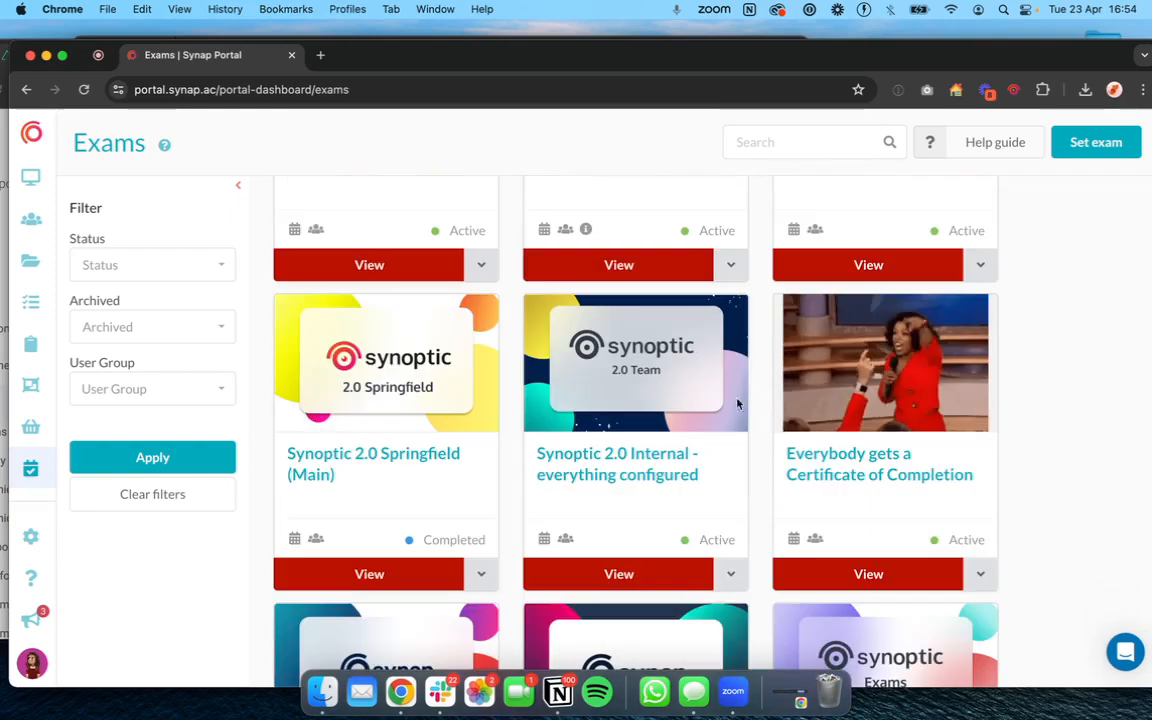
{"action": "left_click", "coordinate": [818, 476]}
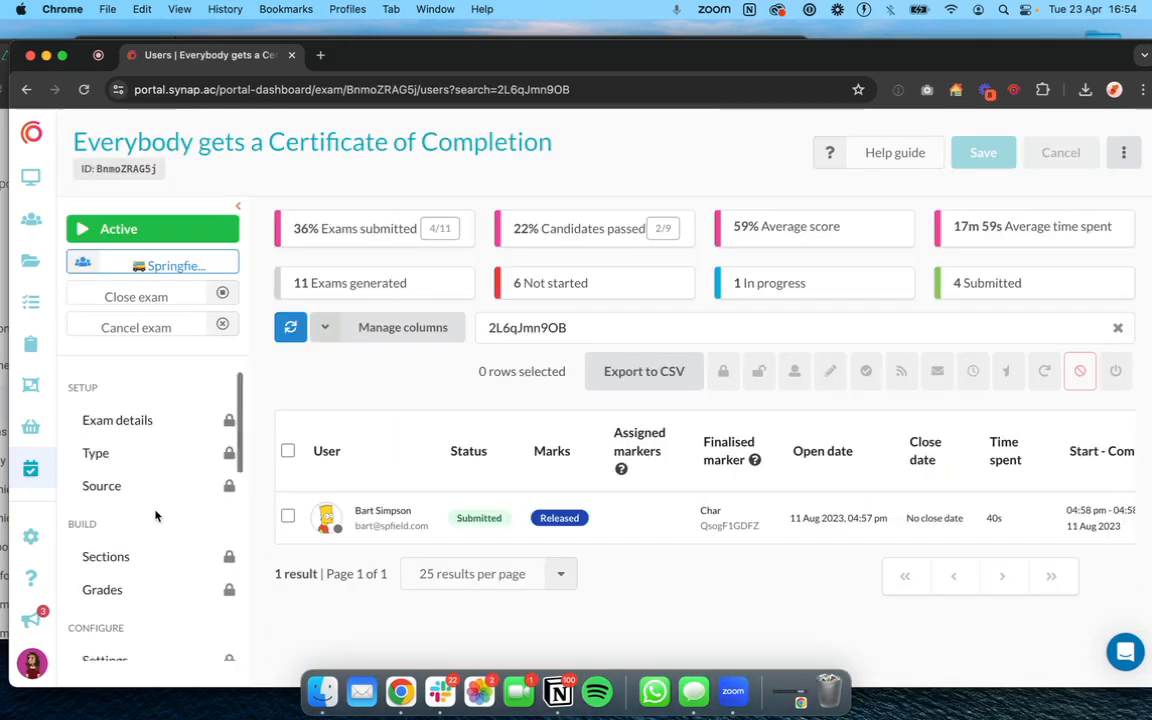
Open the exam's own Attempts page and look over its filters and the attempts below them.
{"action": "scroll", "coordinate": [155, 516], "scroll_direction": "down", "scroll_amount": 5}
{"action": "left_click", "coordinate": [112, 611]}
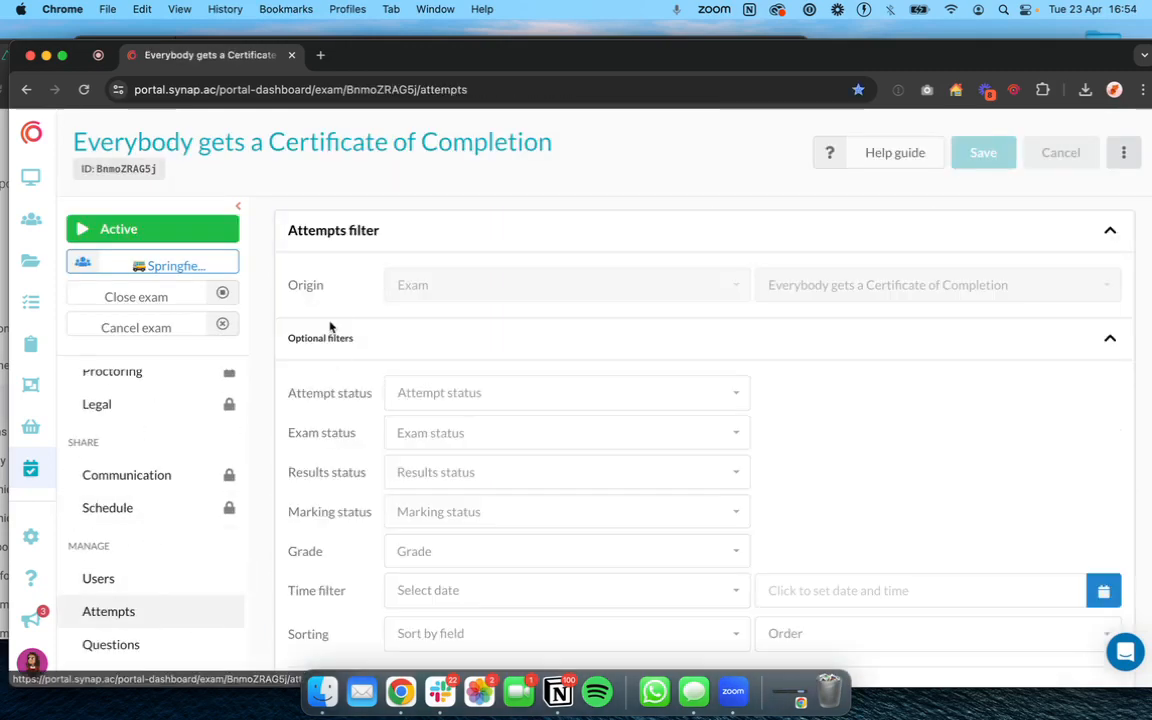
{"action": "scroll", "coordinate": [334, 300], "scroll_direction": "down", "scroll_amount": 10}
{"action": "scroll", "coordinate": [334, 300], "scroll_direction": "up", "scroll_amount": 10}
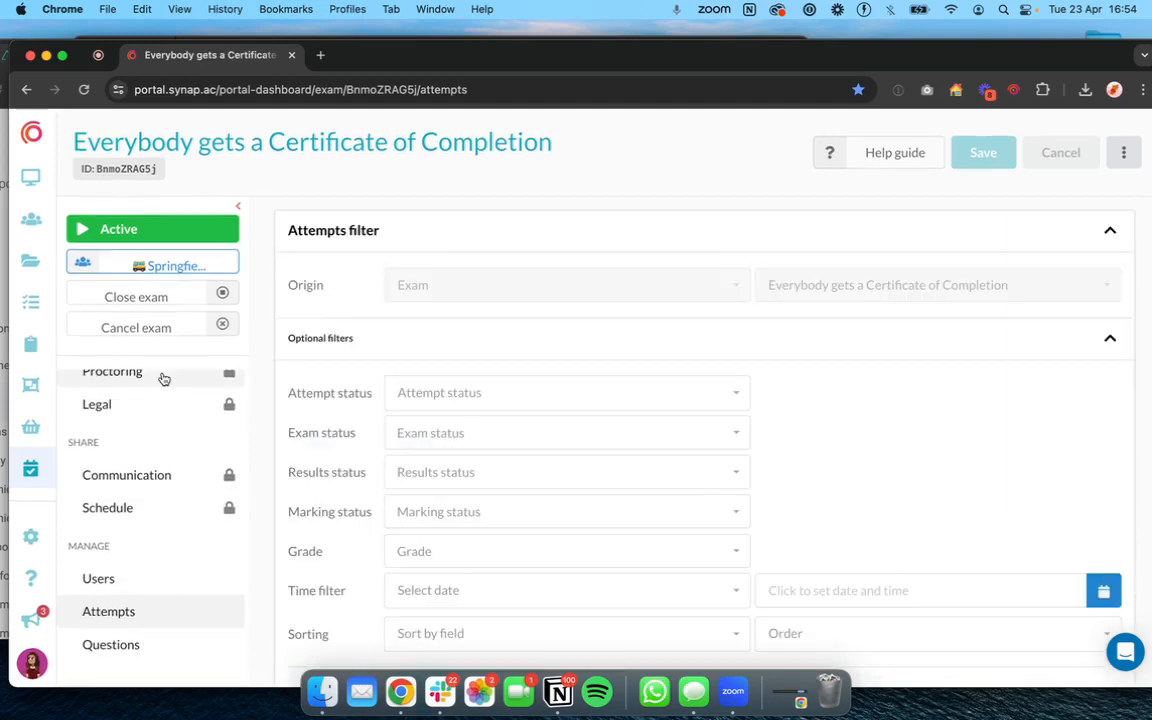